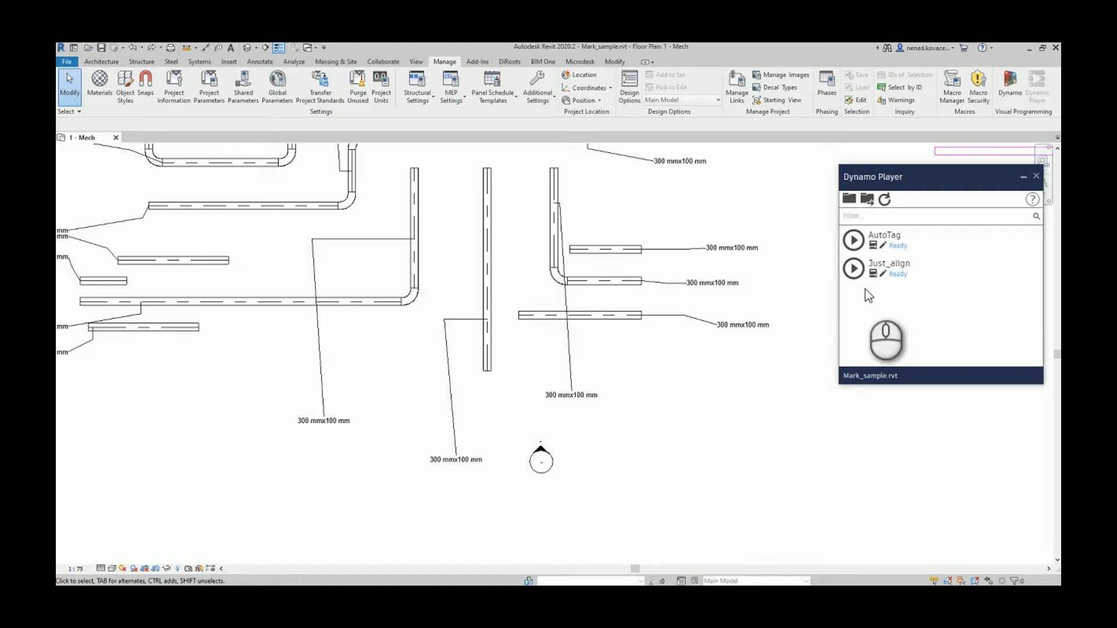
{"action": "left_click_drag", "start_coordinate": [618, 382], "coordinate": [544, 436]}
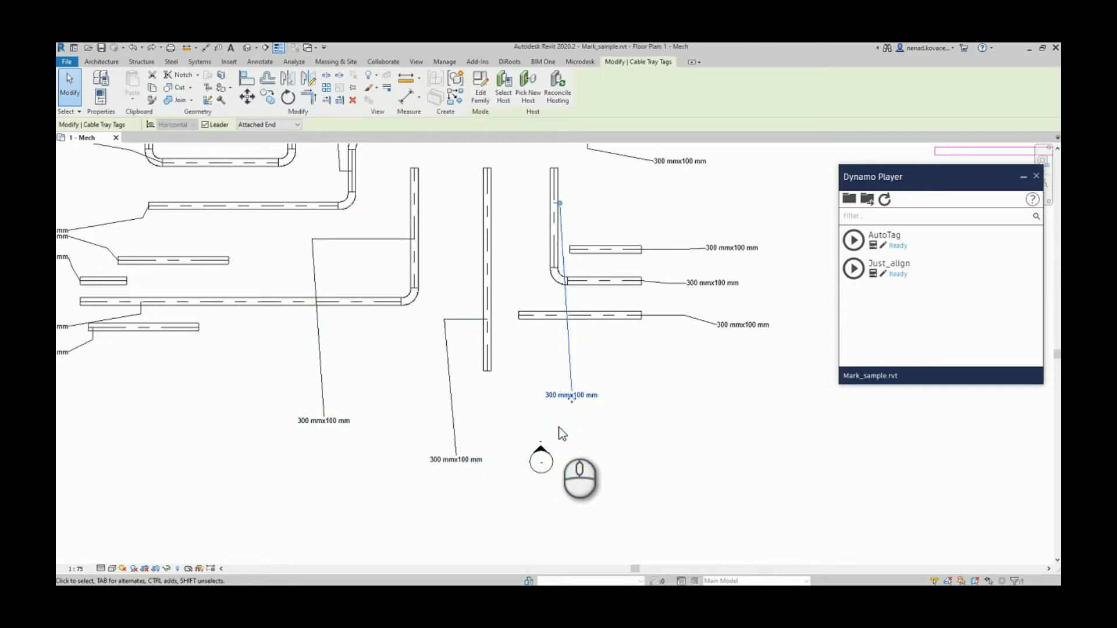
{"action": "left_click", "coordinate": [560, 434]}
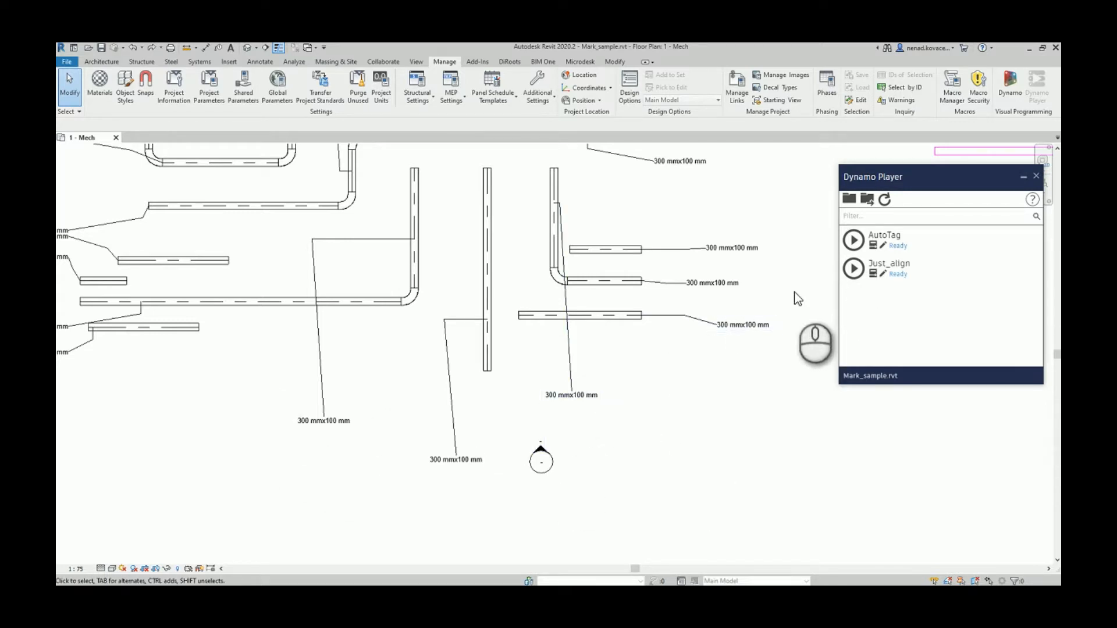
Step: Run the Just_align script and start its model element selection with the input dialog fully in view
{"action": "left_click", "coordinate": [853, 268]}
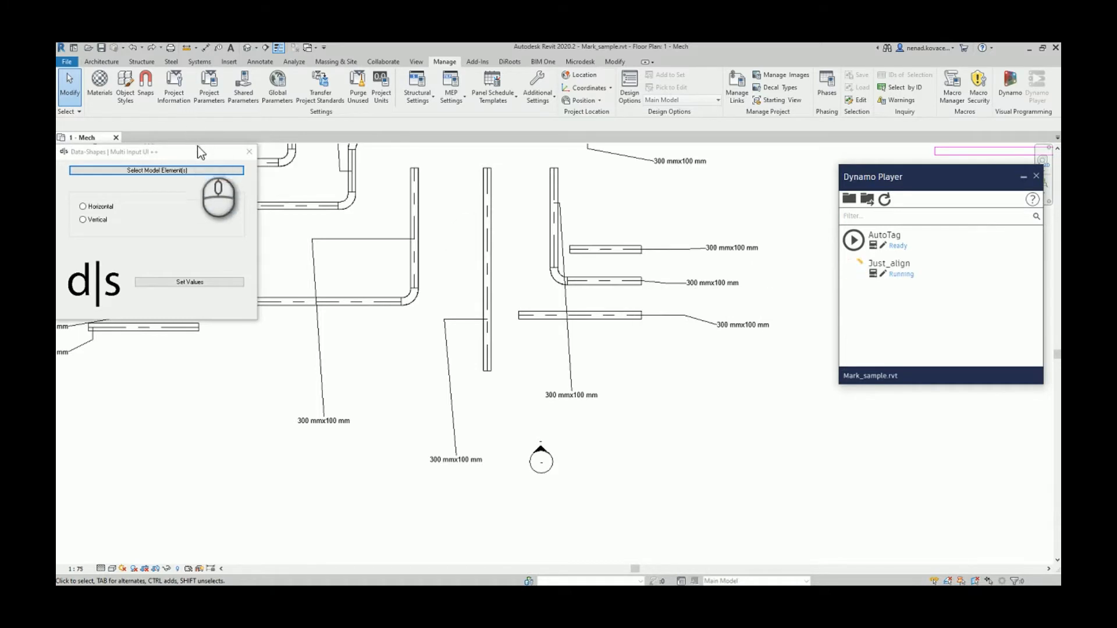
{"action": "left_click_drag", "start_coordinate": [199, 148], "coordinate": [213, 164]}
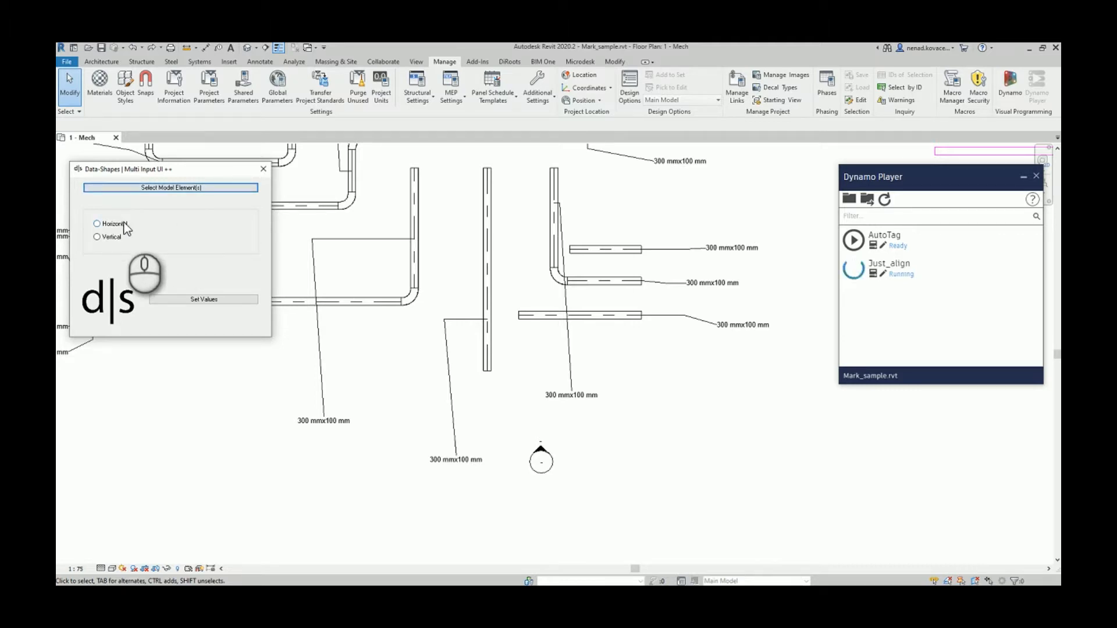
{"action": "left_click", "coordinate": [194, 187]}
{"action": "left_click_drag", "start_coordinate": [631, 527], "coordinate": [197, 313]}
{"action": "left_click_drag", "start_coordinate": [640, 510], "coordinate": [257, 343]}
{"action": "left_click_drag", "start_coordinate": [625, 526], "coordinate": [249, 331]}
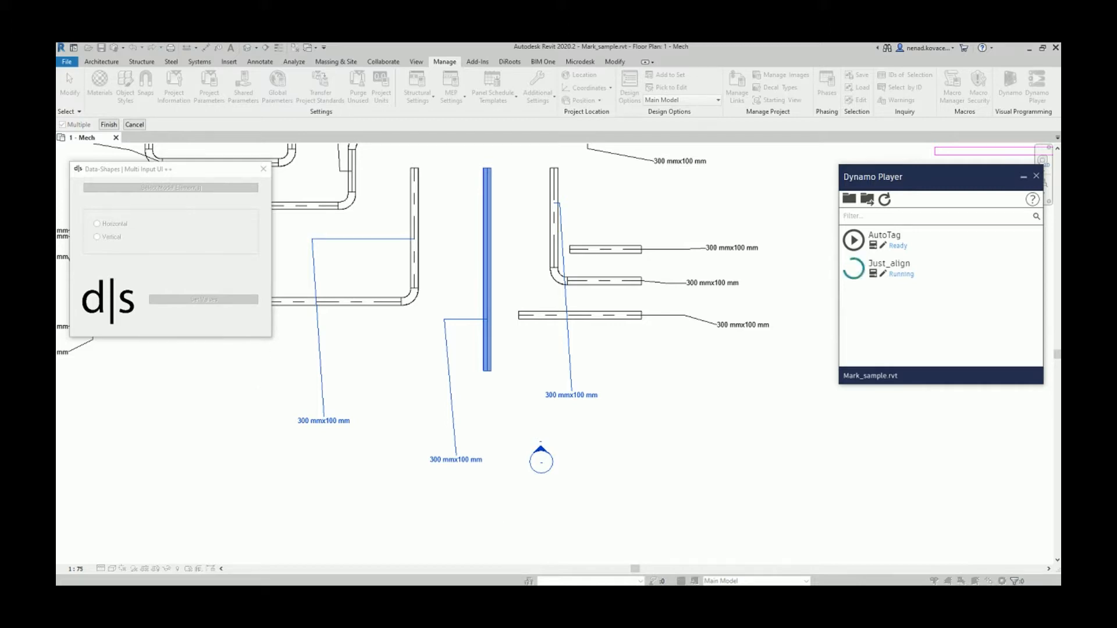
{"action": "left_click", "coordinate": [633, 496]}
{"action": "left_click_drag", "start_coordinate": [624, 509], "coordinate": [282, 385]}
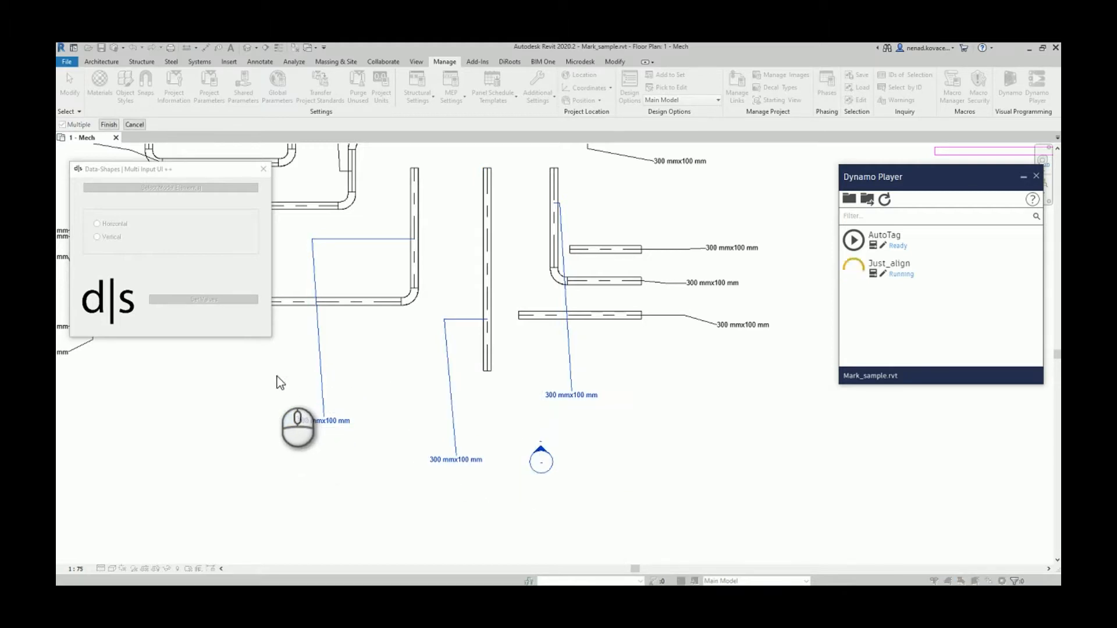
{"action": "left_click", "coordinate": [595, 511]}
{"action": "left_click_drag", "start_coordinate": [661, 518], "coordinate": [242, 347]}
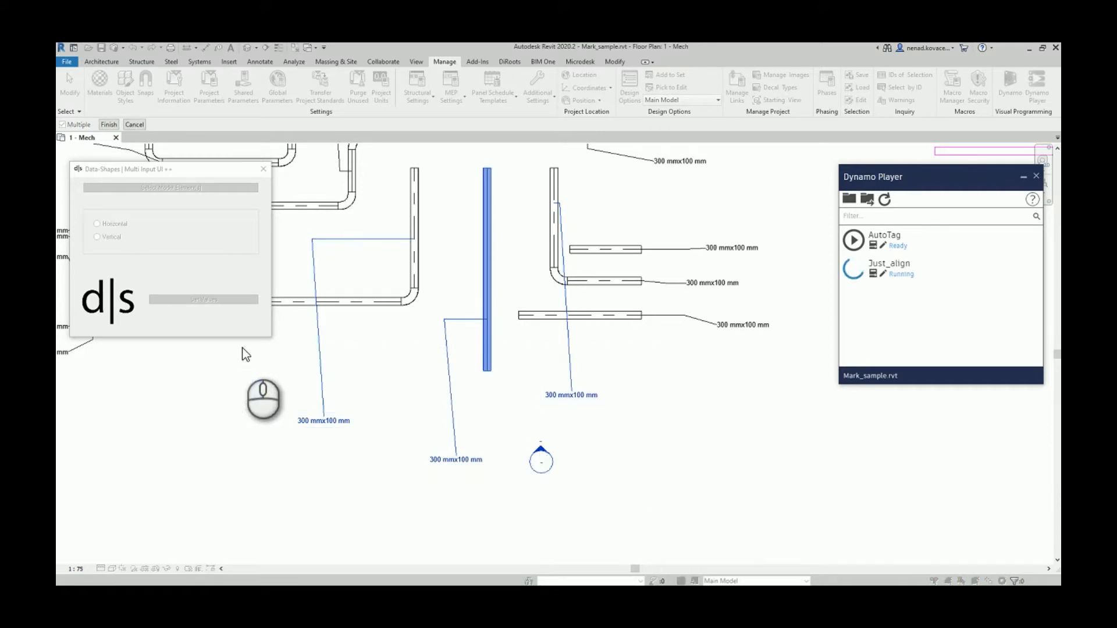
{"action": "left_click", "coordinate": [615, 62]}
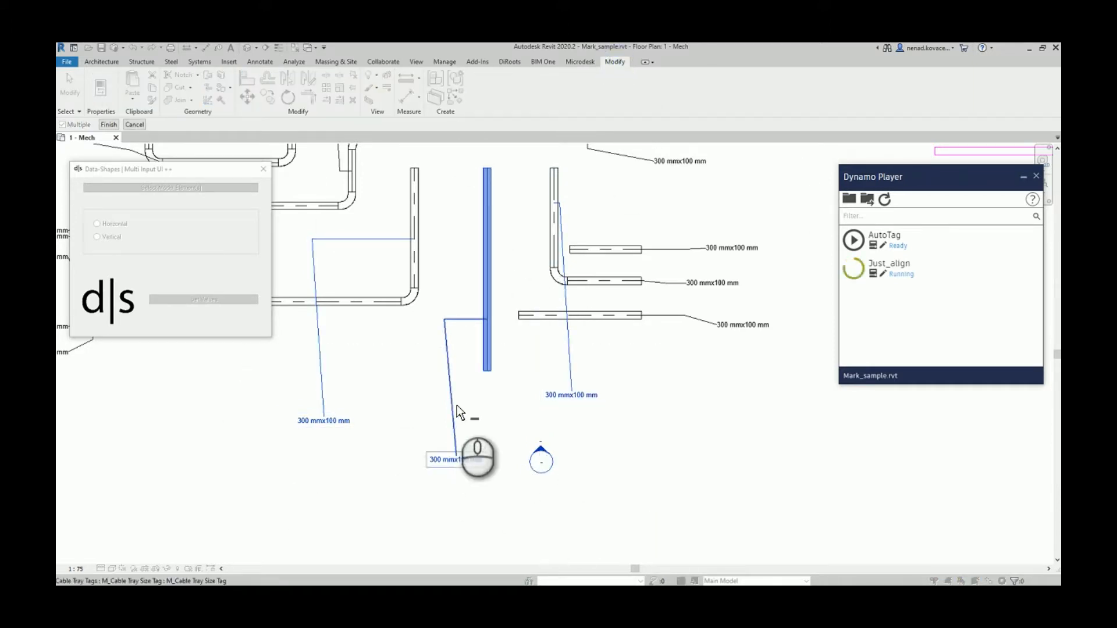
{"action": "left_click", "coordinate": [553, 402]}
{"action": "left_click", "coordinate": [614, 452]}
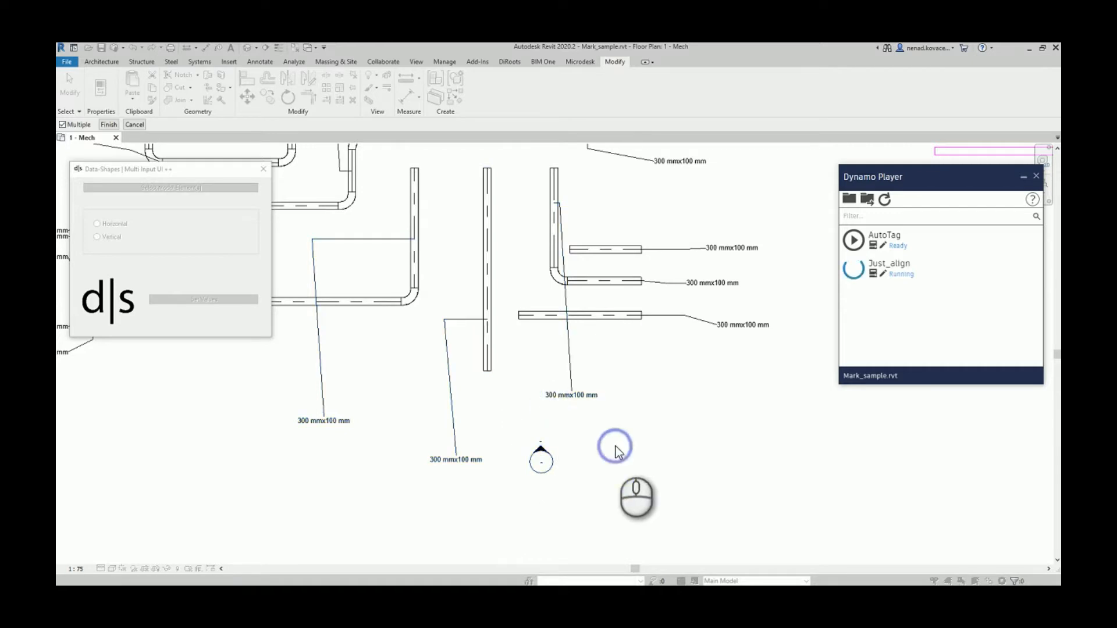
Step: Pick the three size tags below the vertical cable trays as the script's elements and align them with the Horizontal option
{"action": "left_click", "coordinate": [584, 400]}
{"action": "left_click", "coordinate": [481, 456]}
{"action": "left_click", "coordinate": [318, 419]}
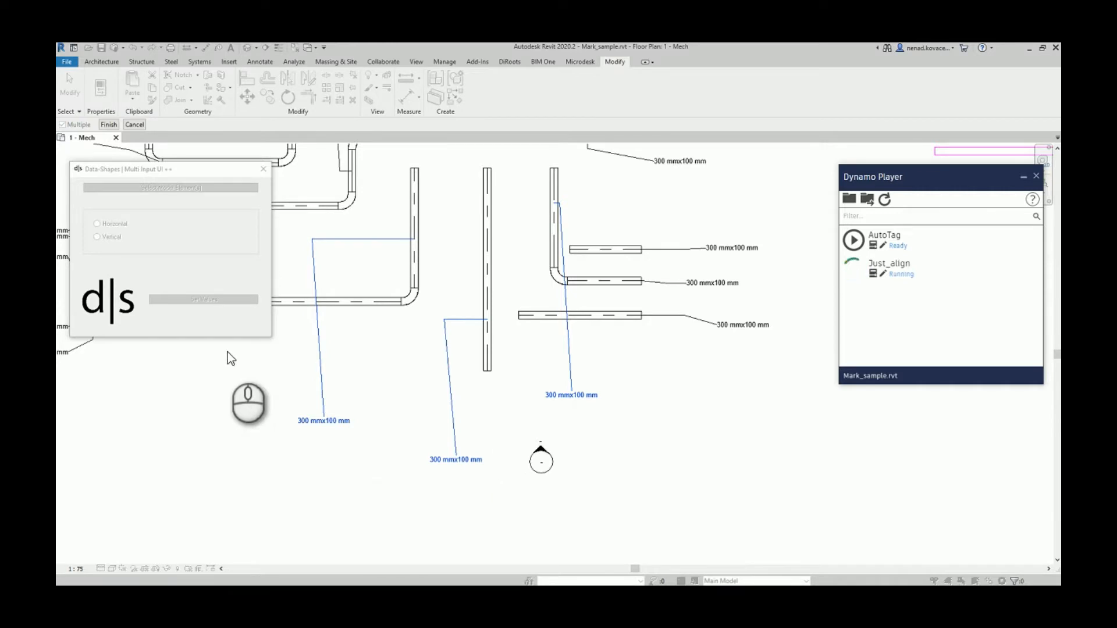
{"action": "left_click", "coordinate": [109, 126]}
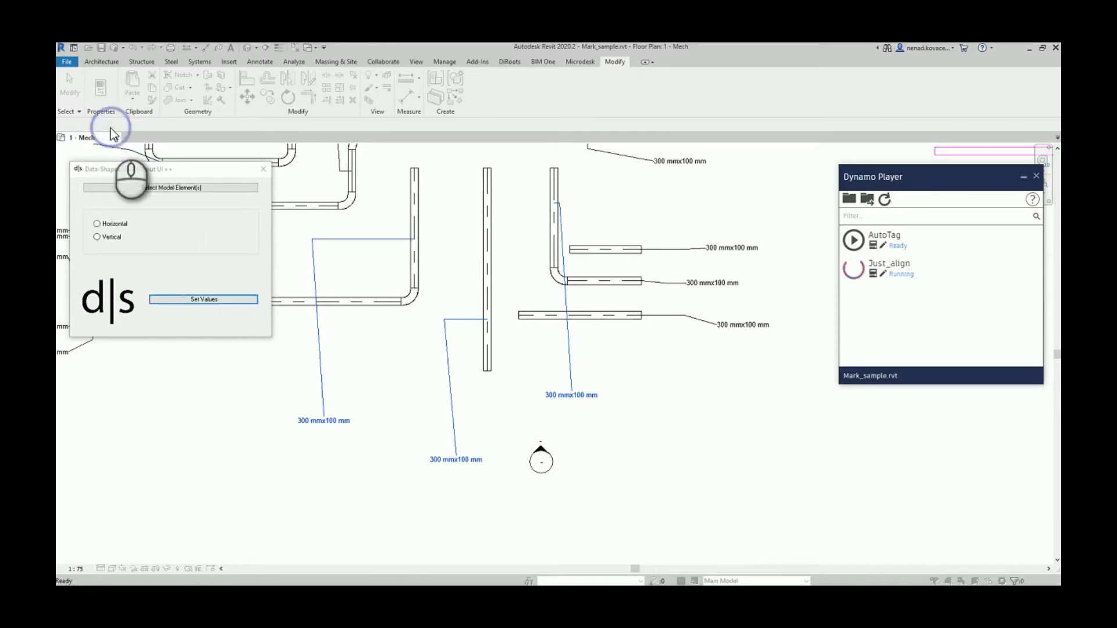
{"action": "left_click", "coordinate": [125, 225]}
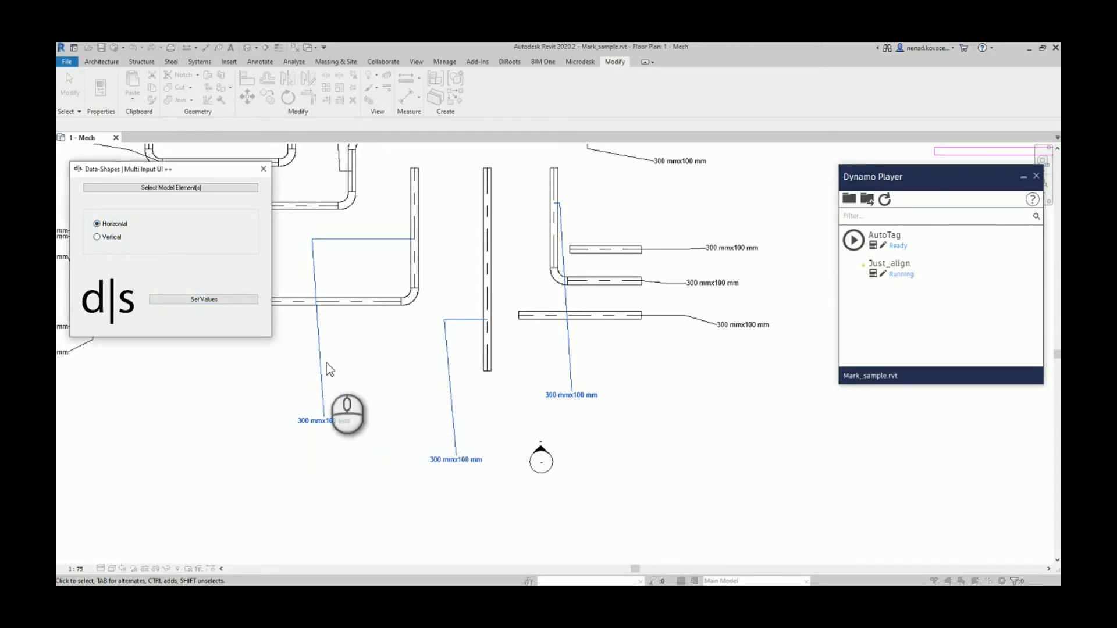
{"action": "left_click", "coordinate": [198, 300]}
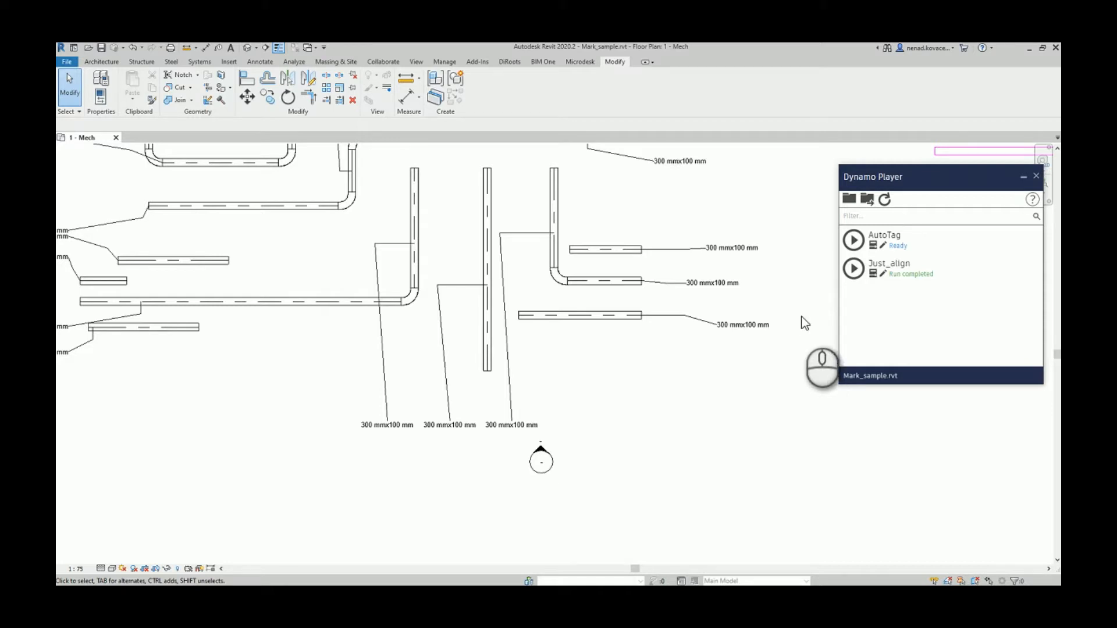
{"action": "left_click_drag", "start_coordinate": [550, 401], "coordinate": [337, 440]}
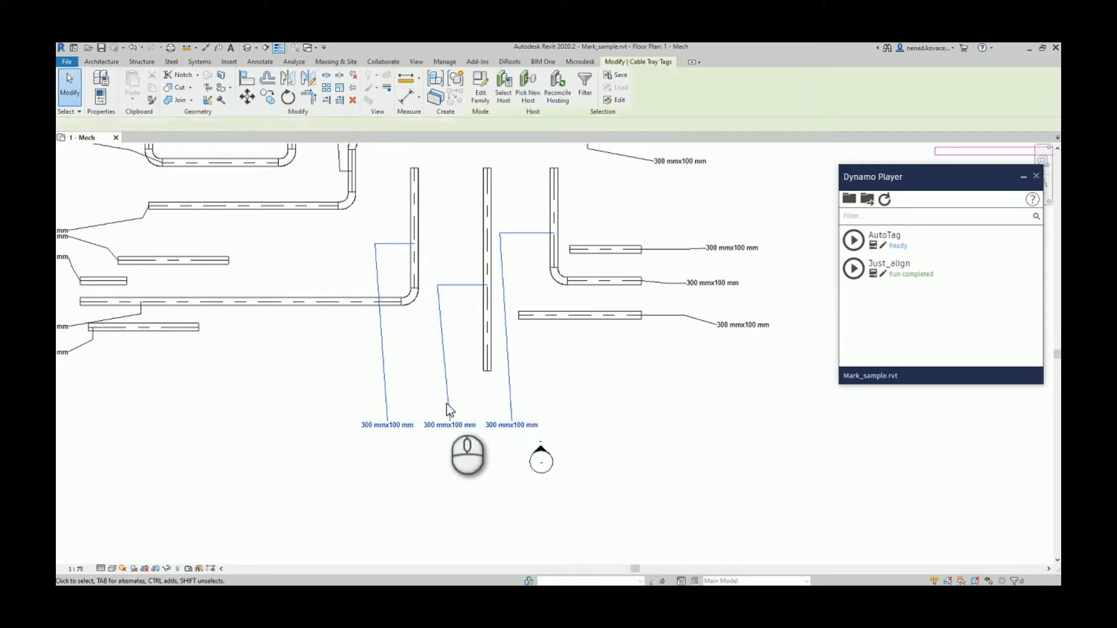
{"action": "left_click", "coordinate": [540, 407]}
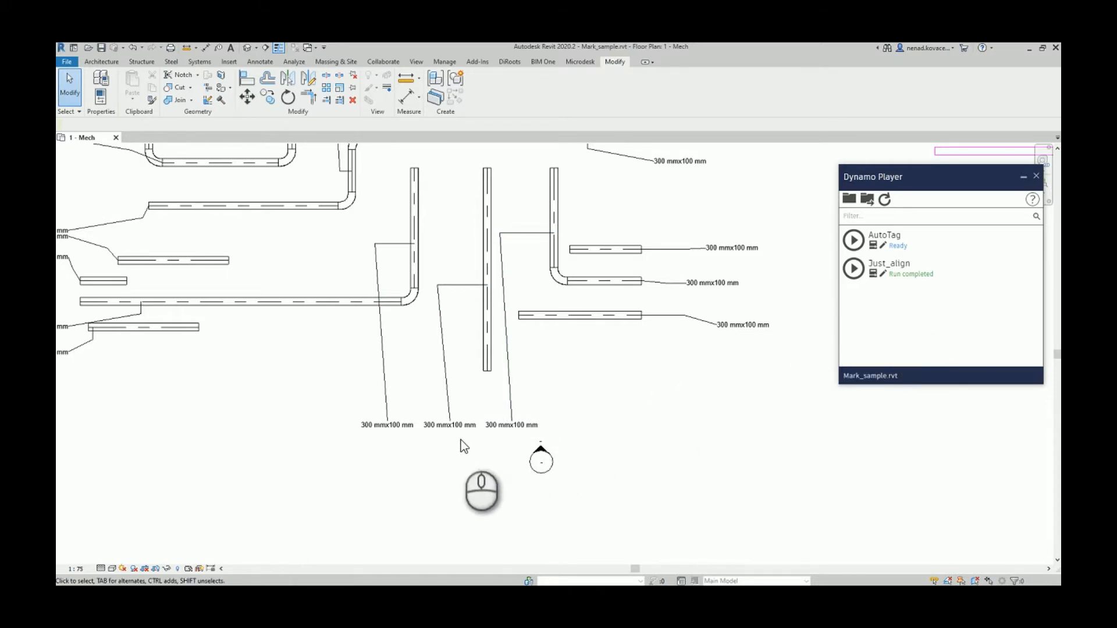
Step: Select all the cable tray size tags in the floor plan and delete them
{"action": "scroll", "coordinate": [440, 445], "scroll_direction": "down", "scroll_amount": 3}
{"action": "left_click", "coordinate": [441, 431]}
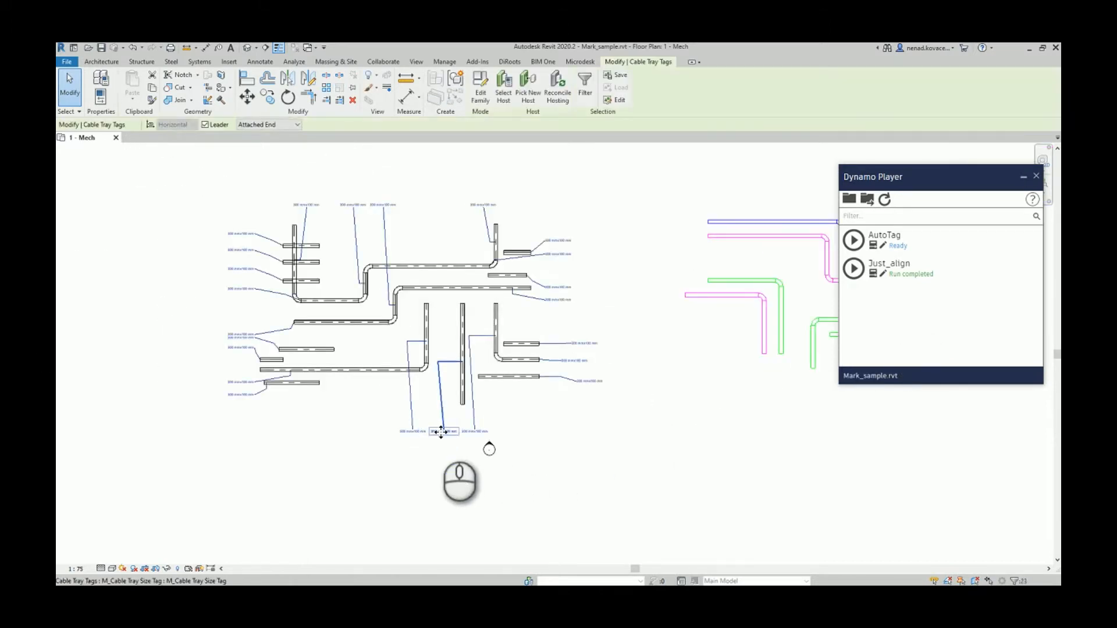
{"action": "key", "text": "Delete"}
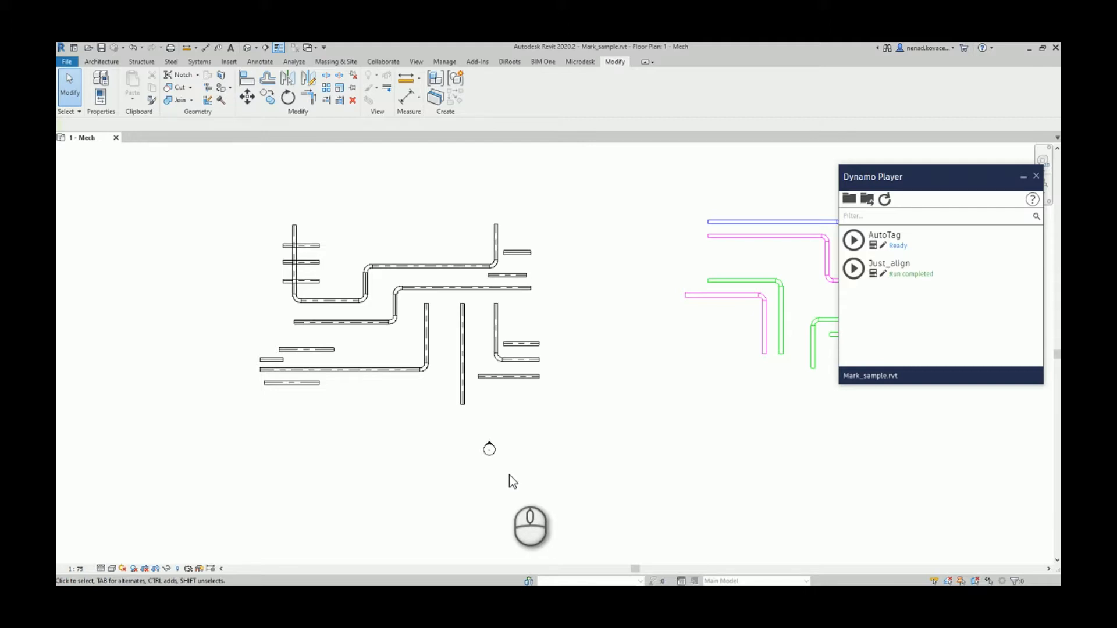
Step: Close Dynamo Player and switch to Dynamo with the AutoTag graph beside the floor plan
{"action": "left_click", "coordinate": [1034, 176]}
{"action": "left_click", "coordinate": [442, 63]}
{"action": "left_click", "coordinate": [1007, 87]}
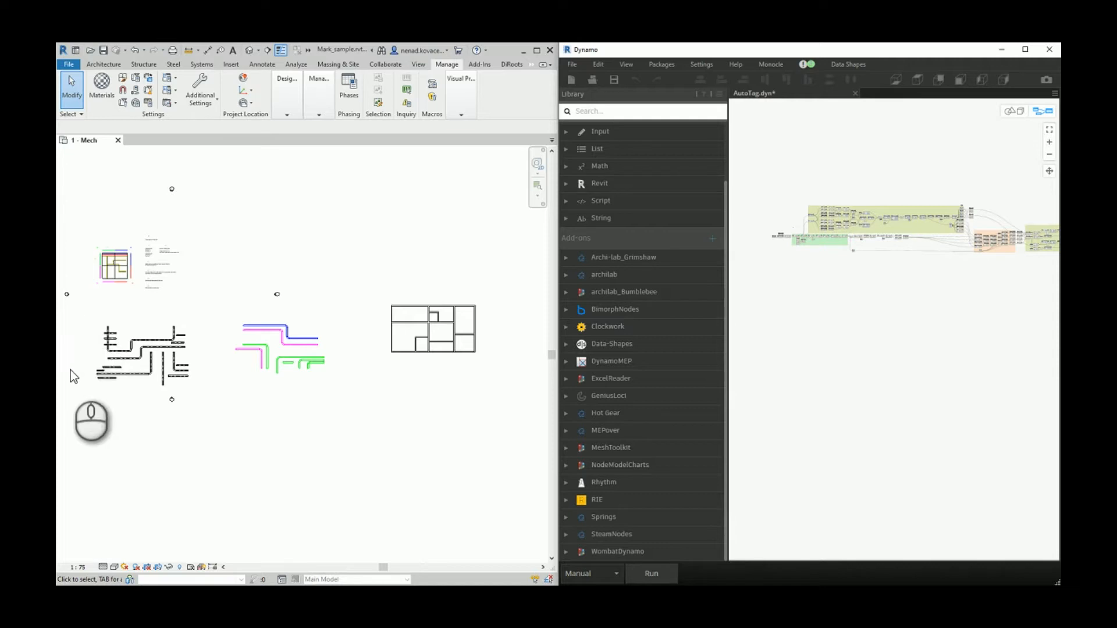
Step: Examine the "Use elbow?" group of the AutoTag graph and the Boolean node feeding its If nodes
{"action": "scroll", "coordinate": [72, 367], "scroll_direction": "up", "scroll_amount": 4}
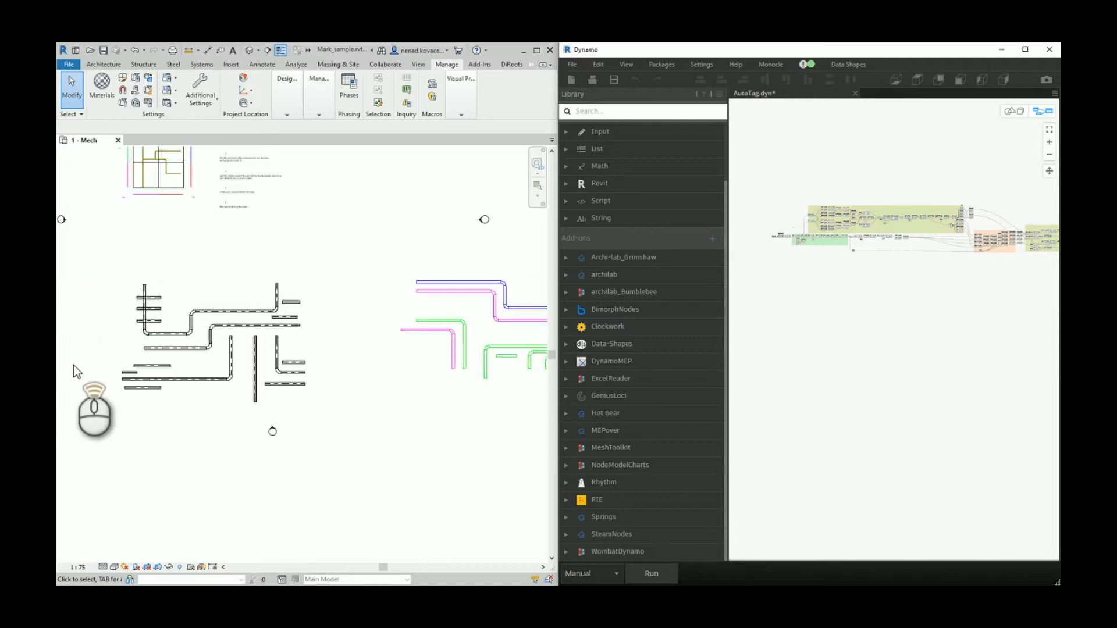
{"action": "scroll", "coordinate": [366, 317], "scroll_direction": "up", "scroll_amount": 2}
{"action": "left_click", "coordinate": [874, 256]}
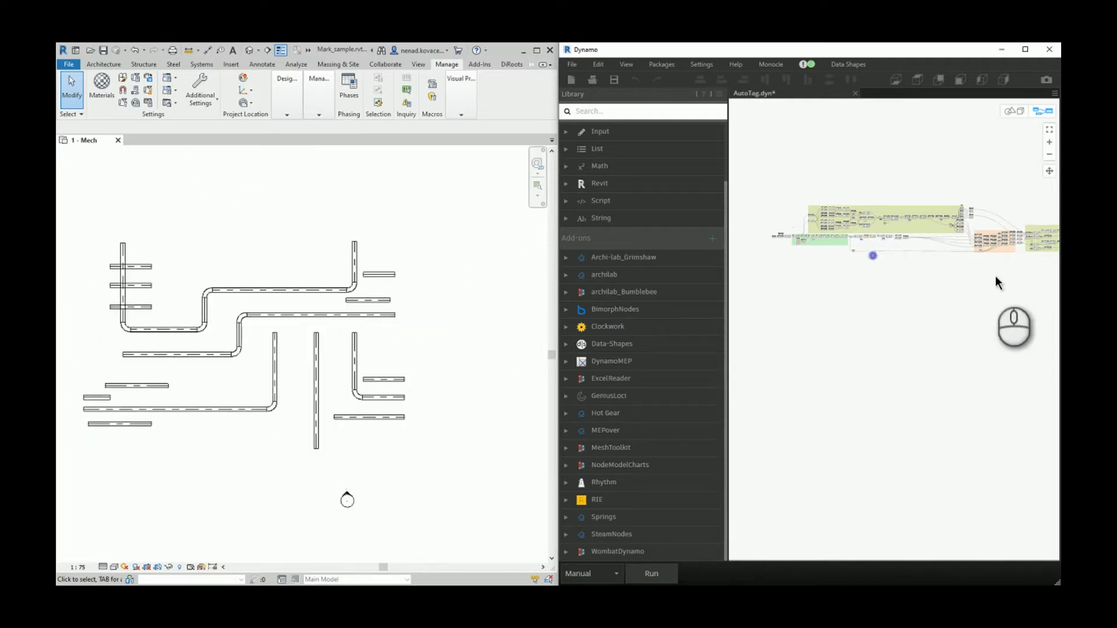
{"action": "middle_click_drag", "start_coordinate": [993, 275], "coordinate": [750, 317]}
{"action": "scroll", "coordinate": [877, 282], "scroll_direction": "up", "scroll_amount": 3}
{"action": "scroll", "coordinate": [875, 282], "scroll_direction": "up", "scroll_amount": 5}
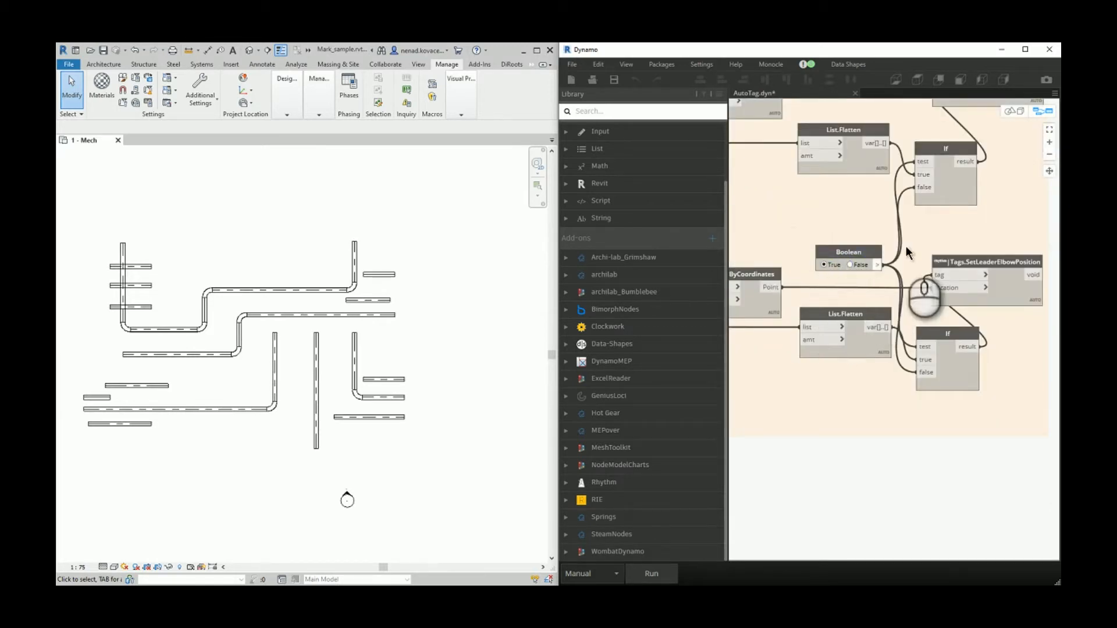
{"action": "scroll", "coordinate": [905, 235], "scroll_direction": "down", "scroll_amount": 5}
{"action": "scroll", "coordinate": [882, 272], "scroll_direction": "up", "scroll_amount": 5}
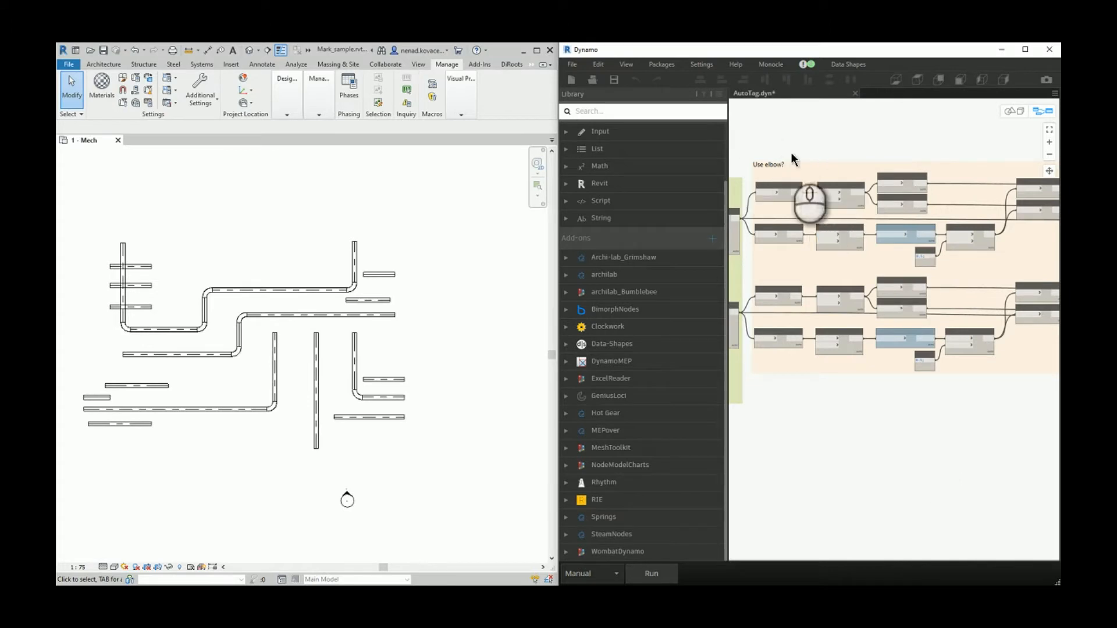
{"action": "scroll", "coordinate": [801, 191], "scroll_direction": "down", "scroll_amount": 3}
{"action": "scroll", "coordinate": [979, 204], "scroll_direction": "up", "scroll_amount": 3}
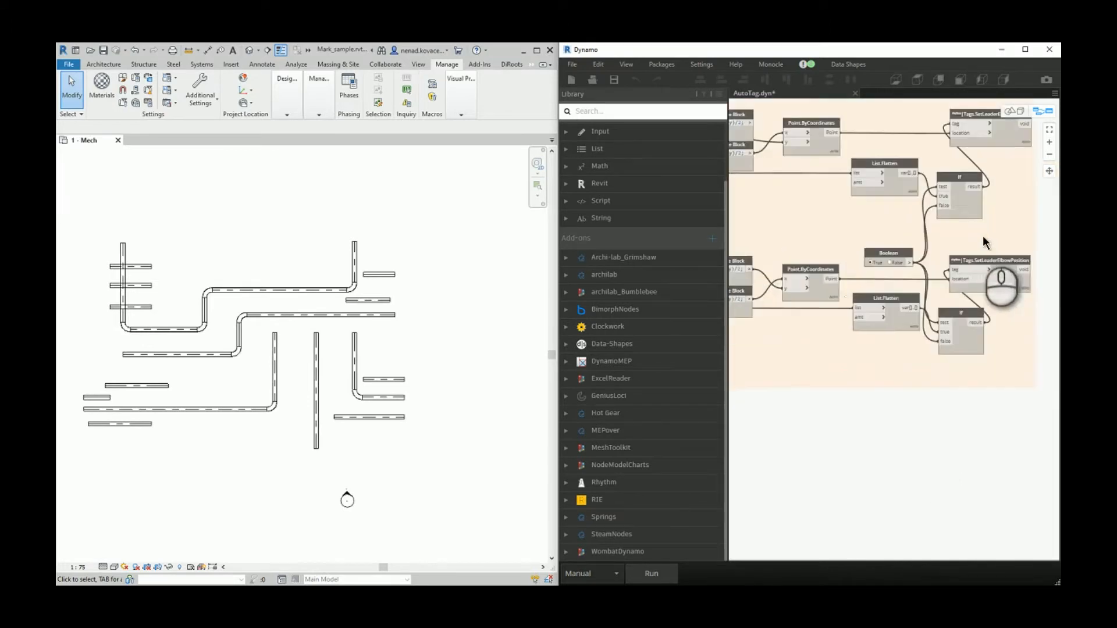
{"action": "scroll", "coordinate": [931, 264], "scroll_direction": "up", "scroll_amount": 3}
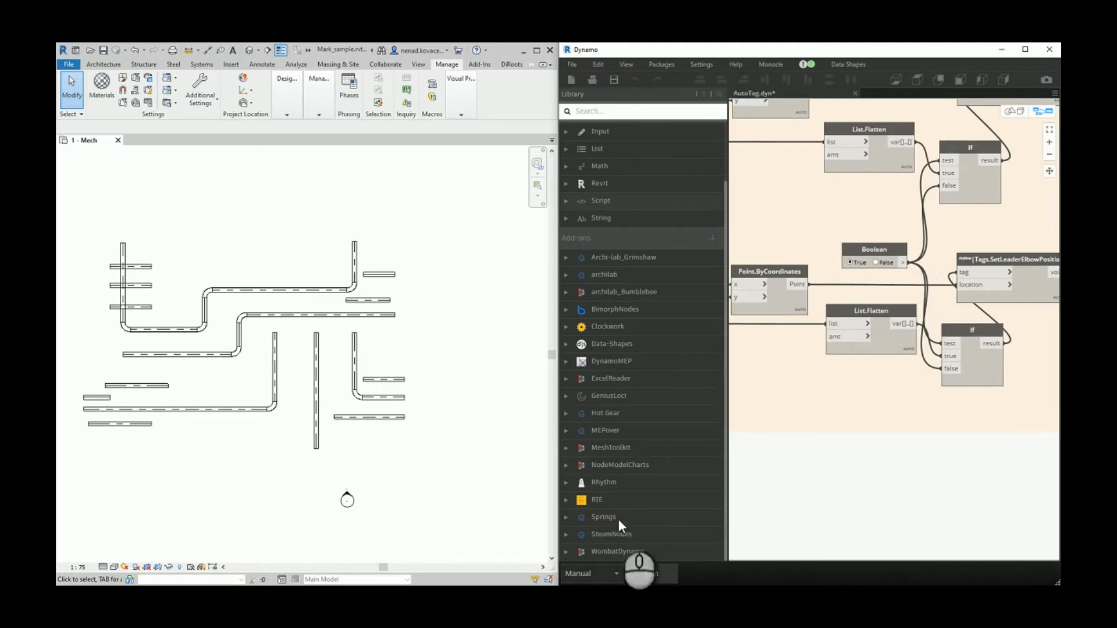
Step: Run the AutoTag graph with the Cable Trays category to tag the cable trays in the active view
{"action": "scroll", "coordinate": [1032, 285], "scroll_direction": "down", "scroll_amount": 2}
{"action": "scroll", "coordinate": [1032, 285], "scroll_direction": "down", "scroll_amount": 5}
{"action": "middle_click_drag", "start_coordinate": [803, 342], "coordinate": [992, 322]}
{"action": "middle_click_drag", "start_coordinate": [748, 317], "coordinate": [1011, 310]}
{"action": "scroll", "coordinate": [944, 308], "scroll_direction": "down", "scroll_amount": 4}
{"action": "middle_click_drag", "start_coordinate": [880, 314], "coordinate": [1054, 301]}
{"action": "scroll", "coordinate": [800, 271], "scroll_direction": "up", "scroll_amount": 10}
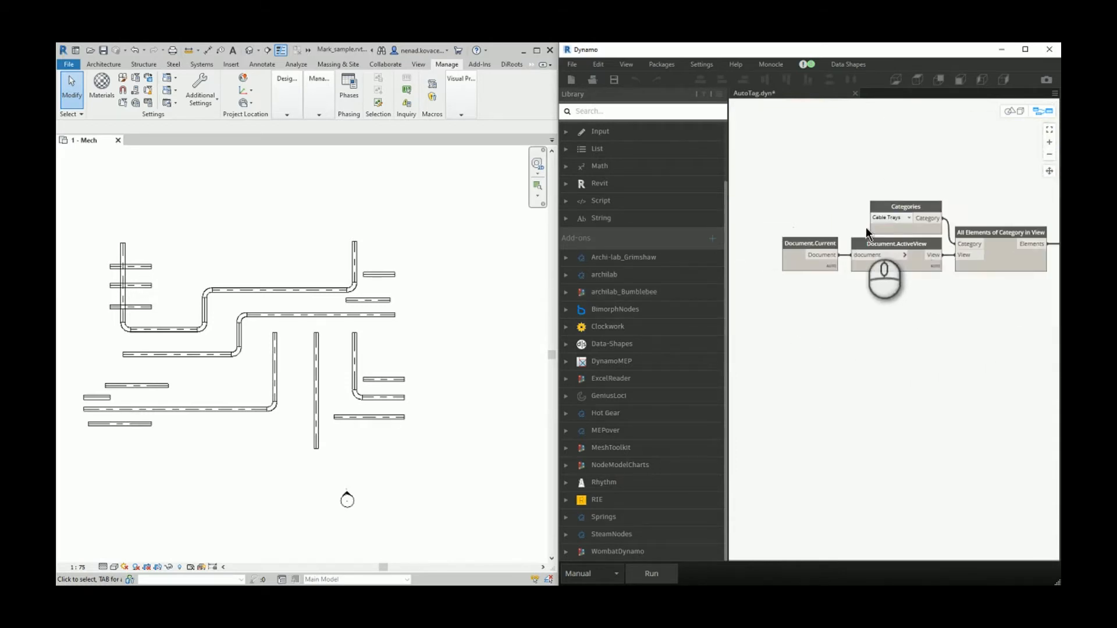
{"action": "left_click", "coordinate": [646, 575]}
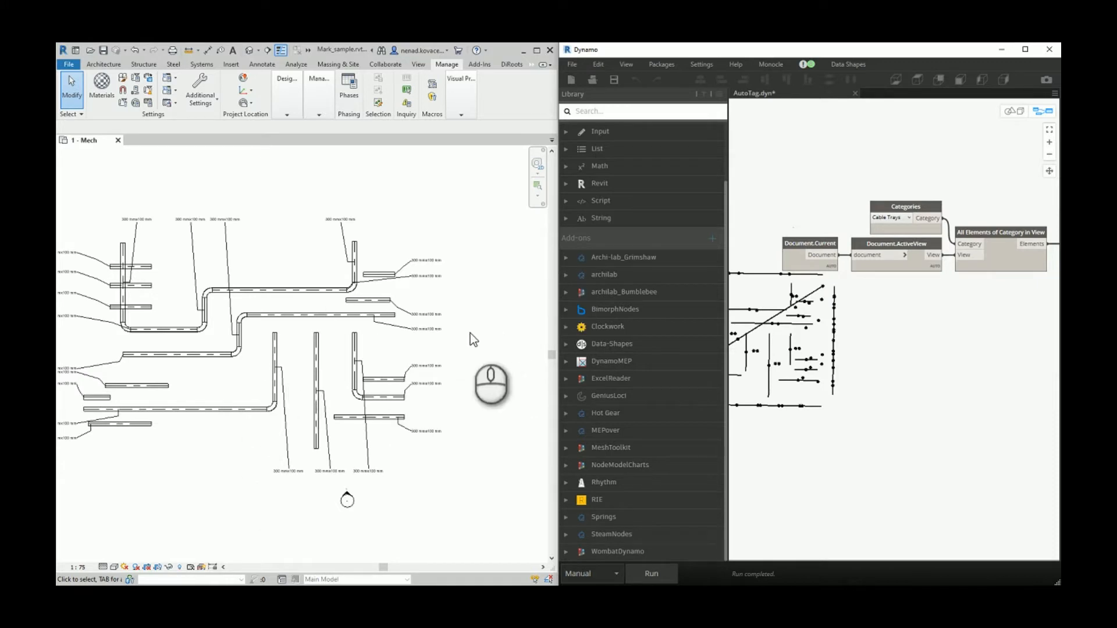
{"action": "middle_click_drag", "start_coordinate": [466, 322], "coordinate": [518, 313]}
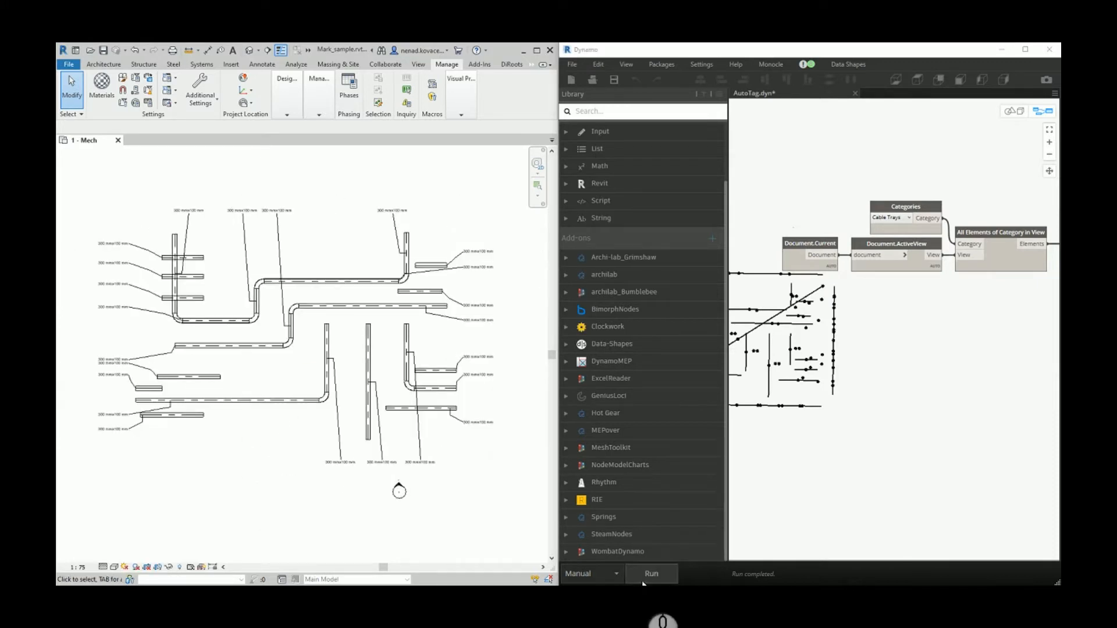
Step: Run the AutoTag graph again to rearrange the cable tray tags, and check their leaders in the plan
{"action": "left_click", "coordinate": [643, 580]}
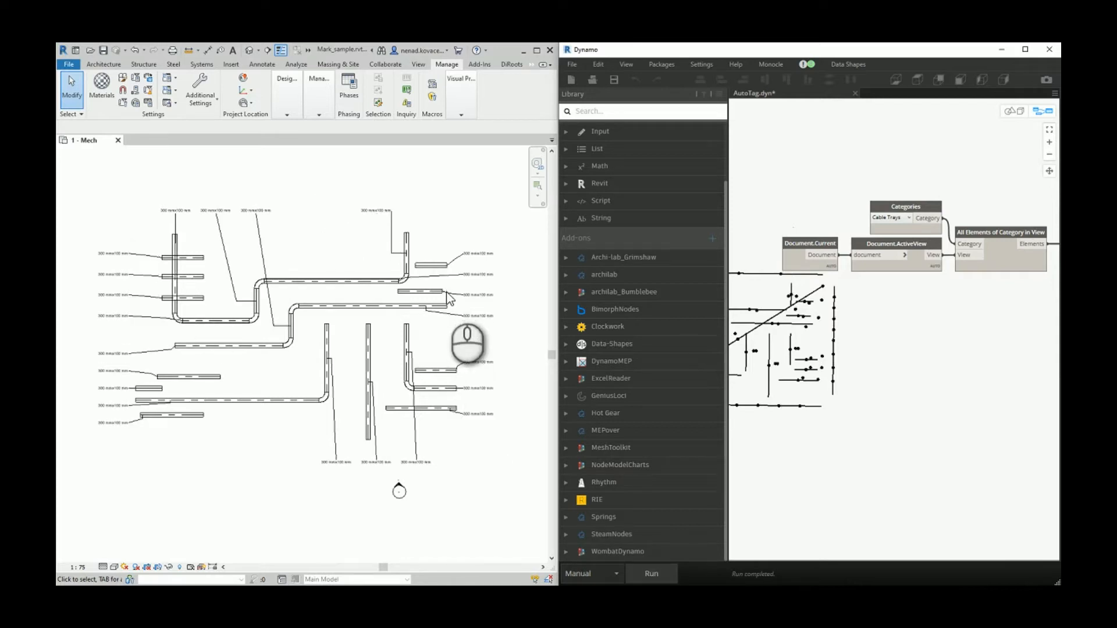
{"action": "scroll", "coordinate": [93, 372], "scroll_direction": "up", "scroll_amount": 4}
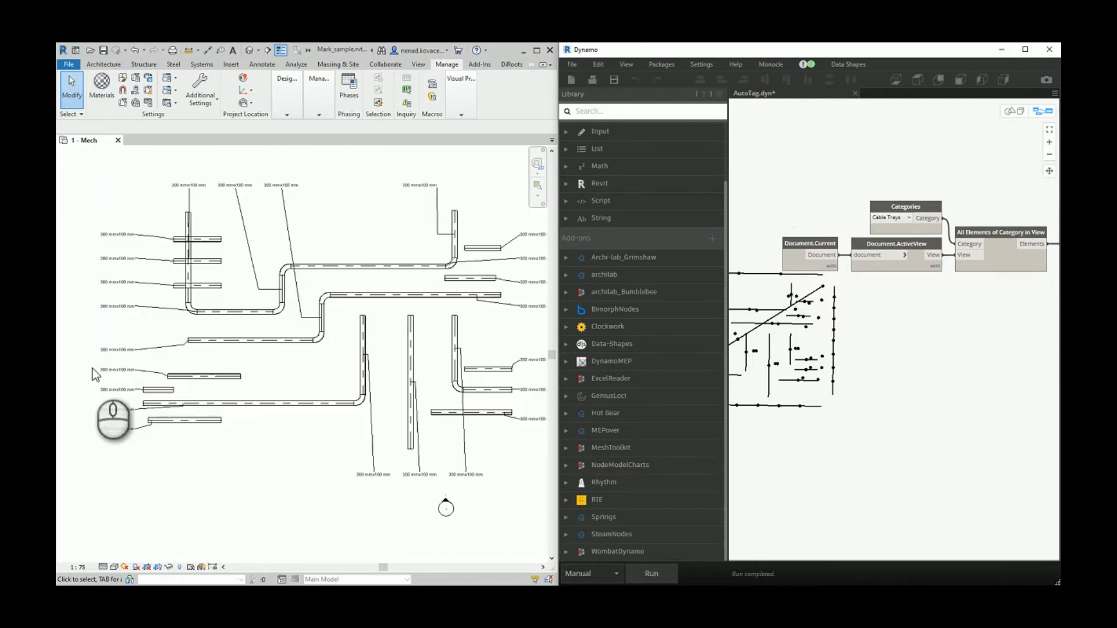
{"action": "scroll", "coordinate": [317, 465], "scroll_direction": "down", "scroll_amount": 3}
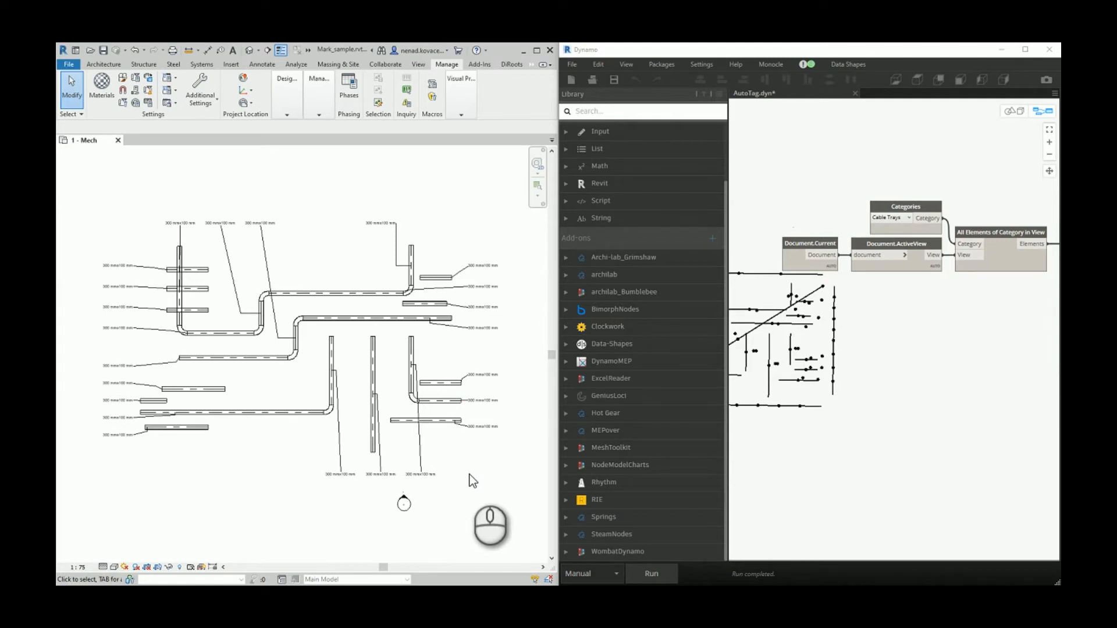
Step: Change the category in the graph's Categories node to target the coloured elements beside the cable trays
{"action": "scroll", "coordinate": [826, 338], "scroll_direction": "down", "scroll_amount": 3}
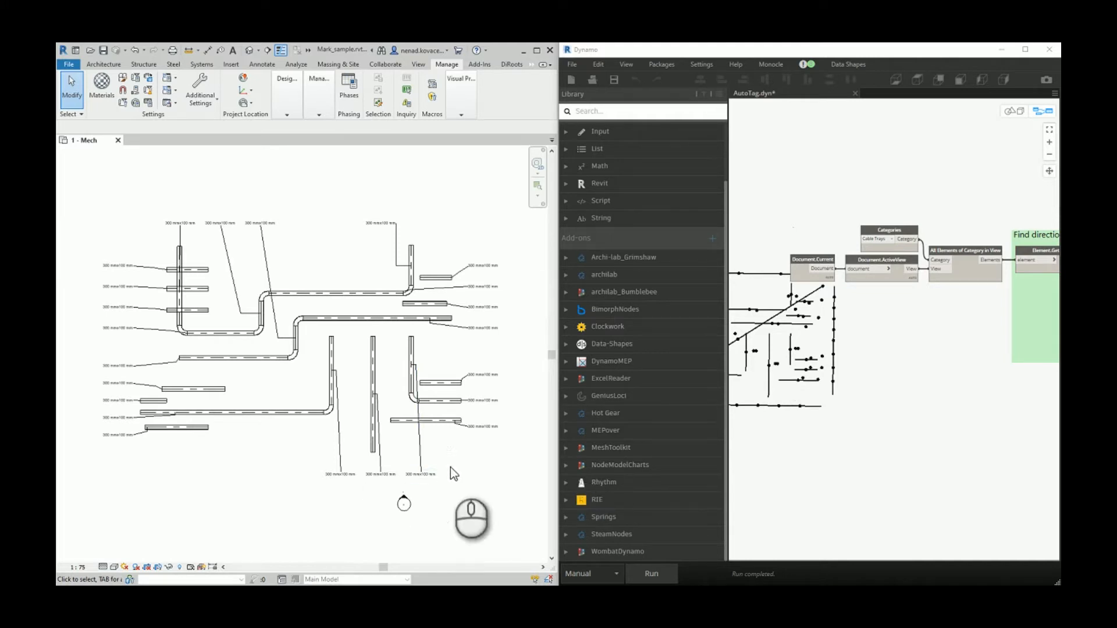
{"action": "left_click", "coordinate": [462, 458]}
{"action": "middle_click_drag", "start_coordinate": [481, 466], "coordinate": [147, 476]}
{"action": "middle_click_drag", "start_coordinate": [453, 477], "coordinate": [282, 491]}
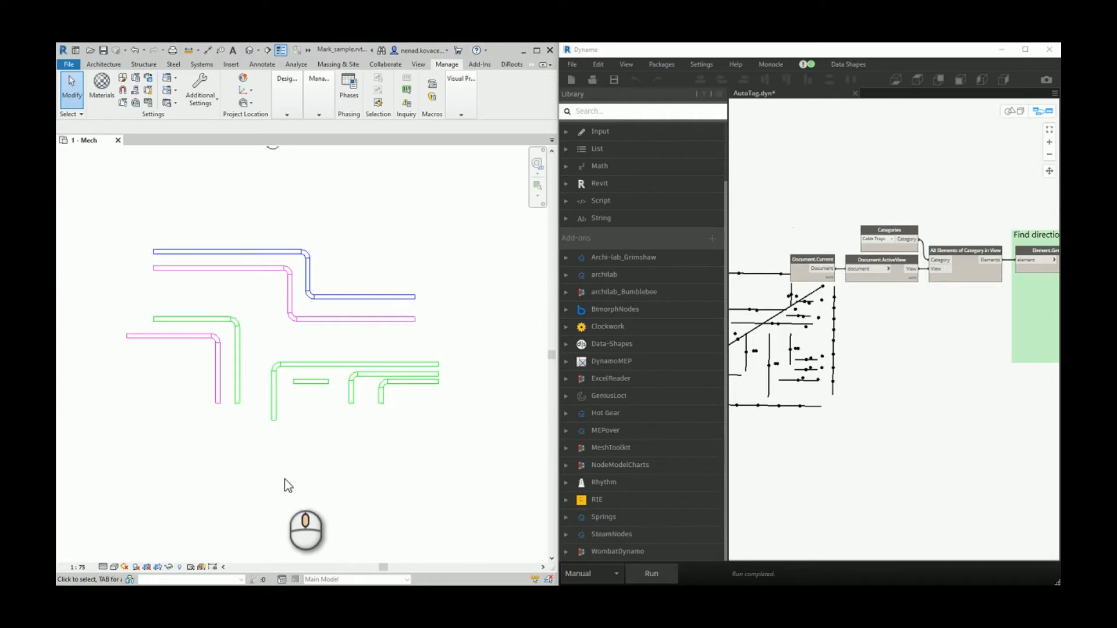
{"action": "left_click", "coordinate": [893, 238]}
{"action": "scroll", "coordinate": [885, 257], "scroll_direction": "up", "scroll_amount": 8}
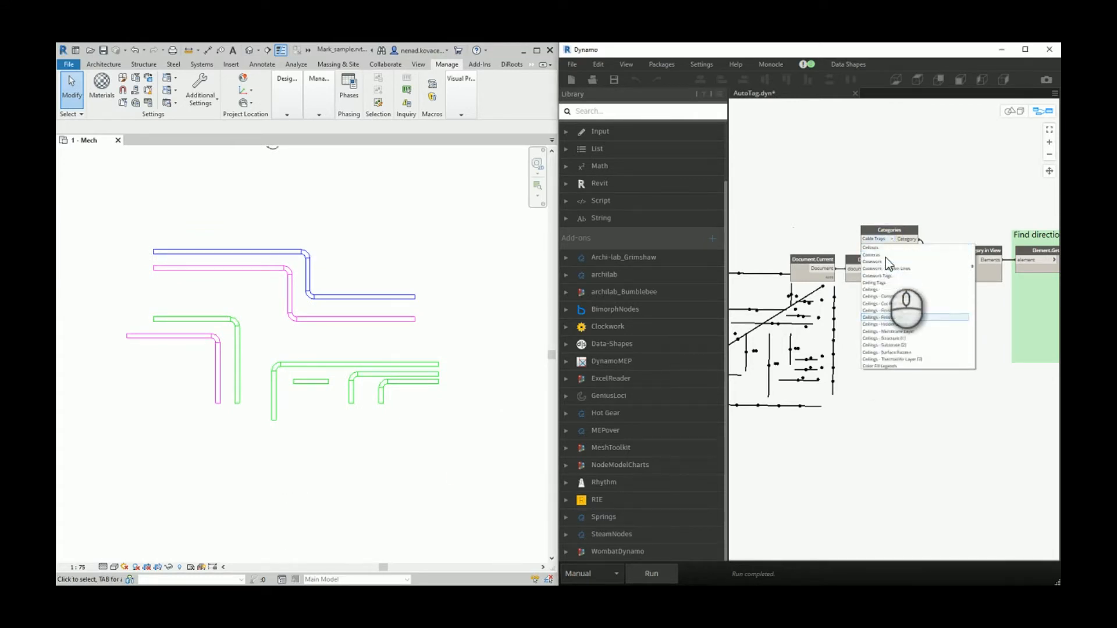
{"action": "left_click", "coordinate": [898, 323]}
Step: Set the Boolean node of the "Use elbow?" group to False and run the AutoTag graph to tag the ducts
{"action": "scroll", "coordinate": [902, 343], "scroll_direction": "down", "scroll_amount": 5}
{"action": "middle_click_drag", "start_coordinate": [1025, 314], "coordinate": [784, 293]}
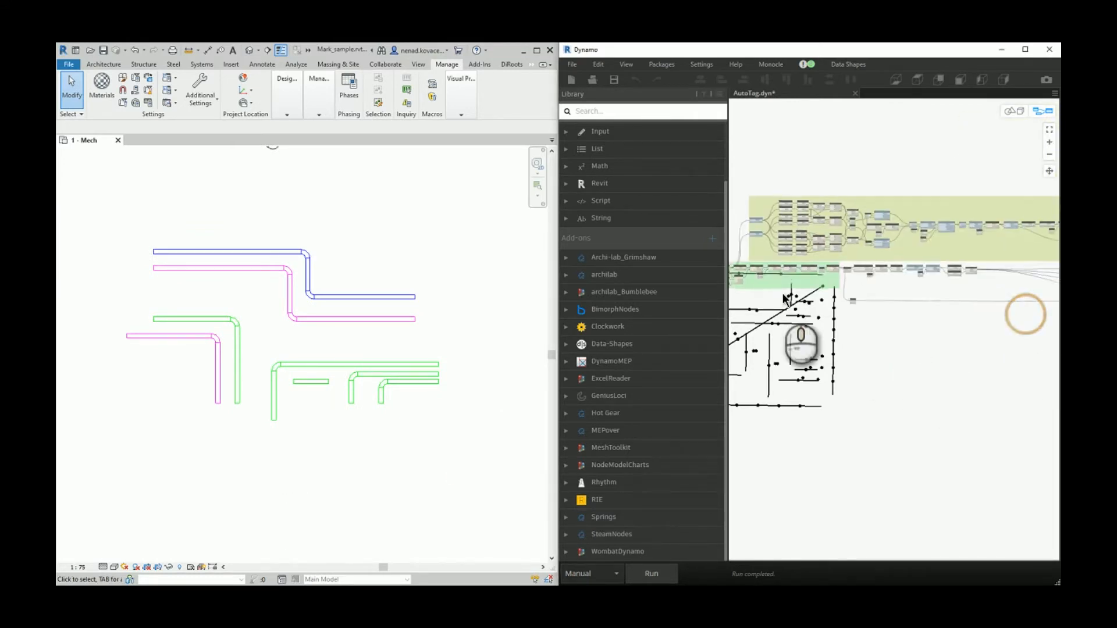
{"action": "scroll", "coordinate": [856, 262], "scroll_direction": "down", "scroll_amount": 2}
{"action": "scroll", "coordinate": [930, 227], "scroll_direction": "up", "scroll_amount": 5}
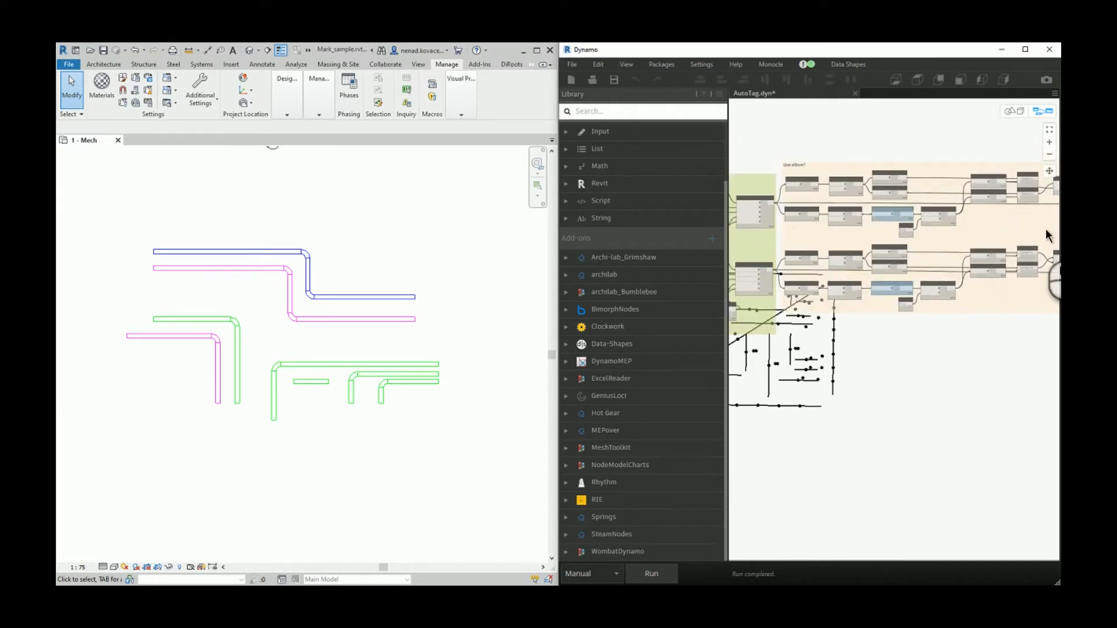
{"action": "scroll", "coordinate": [969, 359], "scroll_direction": "up", "scroll_amount": 4}
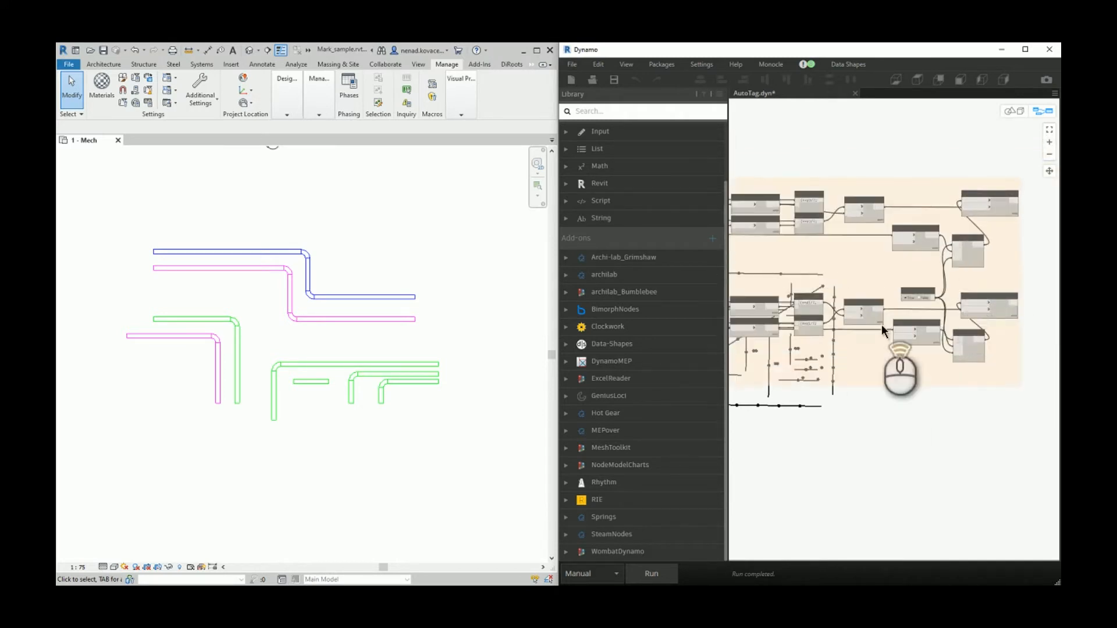
{"action": "scroll", "coordinate": [929, 311], "scroll_direction": "up", "scroll_amount": 5}
{"action": "left_click", "coordinate": [930, 278]}
{"action": "scroll", "coordinate": [934, 286], "scroll_direction": "down", "scroll_amount": 4}
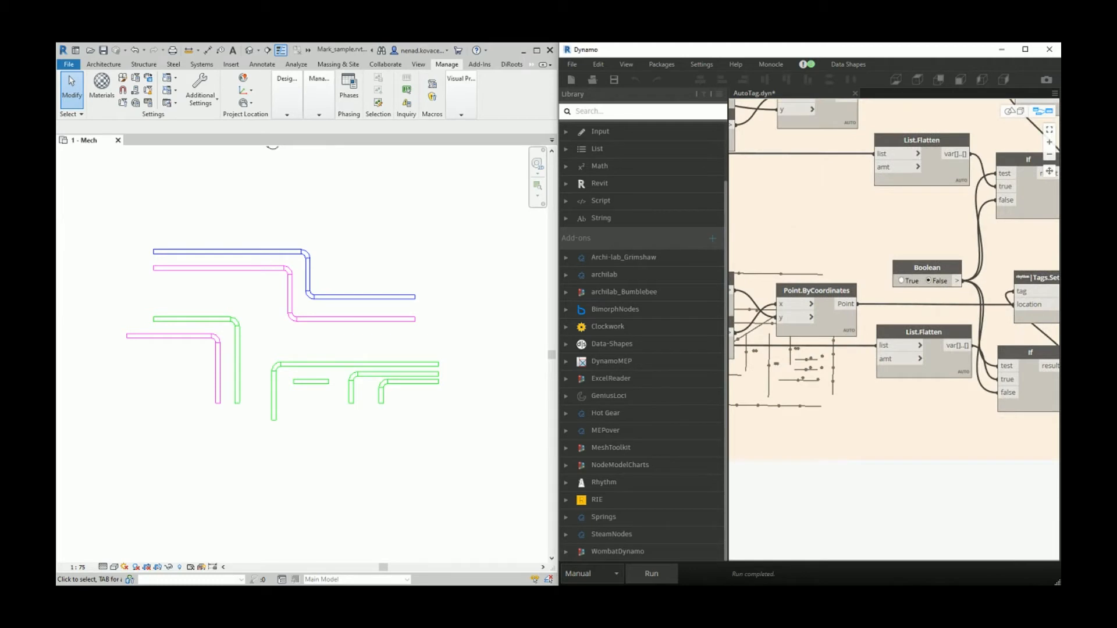
{"action": "left_click", "coordinate": [646, 574]}
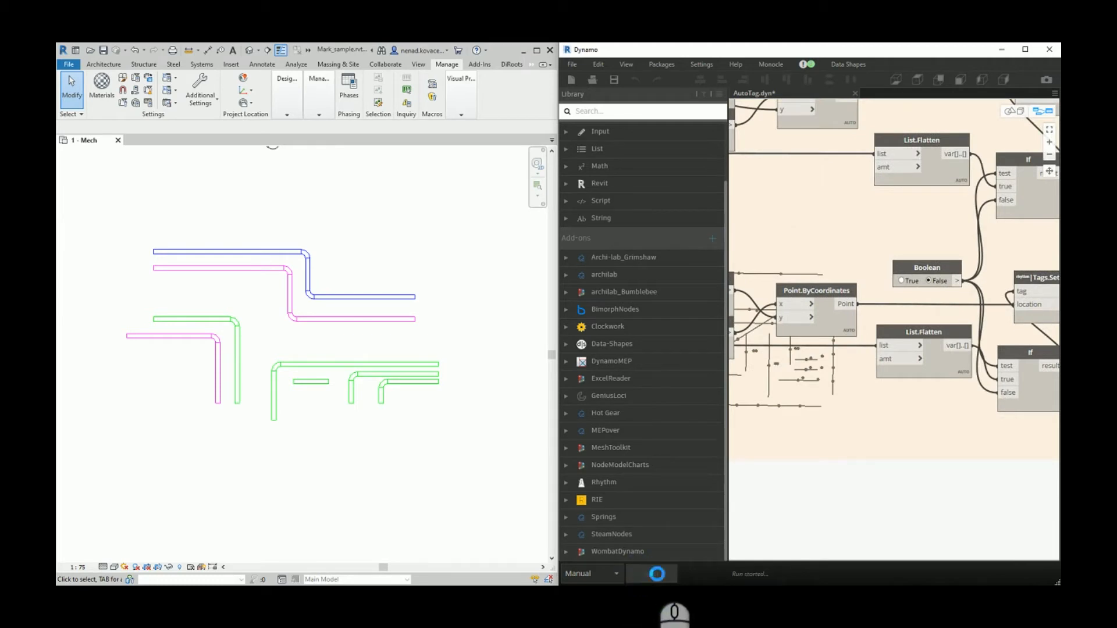
{"action": "left_click", "coordinate": [654, 573]}
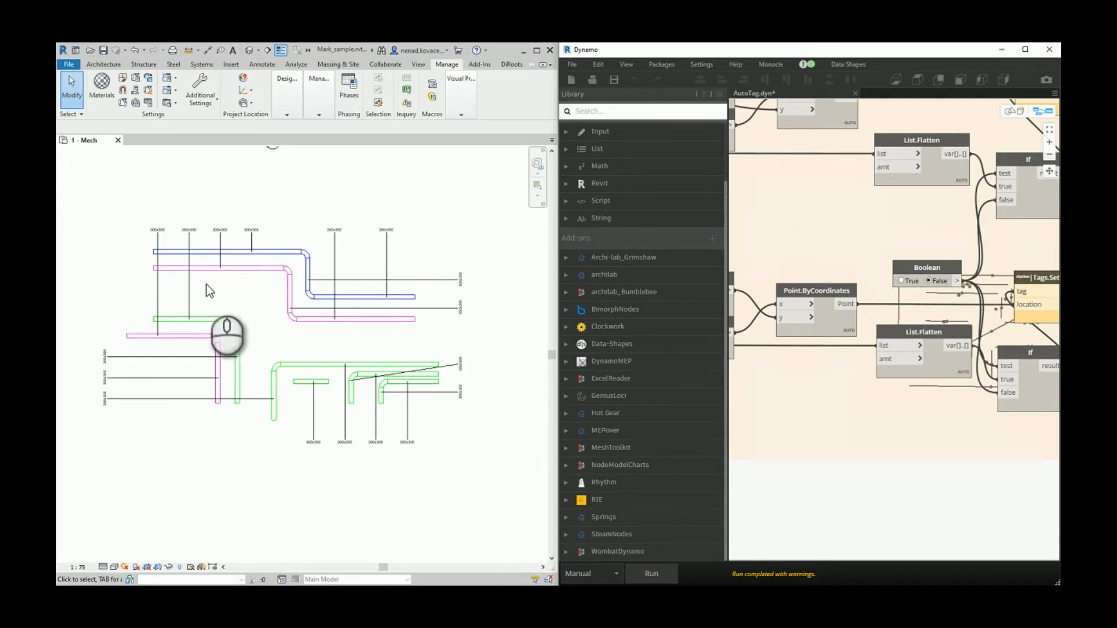
Step: Set the "Use elbow?" Boolean to True, rerun the AutoTag graph on the ducts, and inspect a duct tag's leader
{"action": "scroll", "coordinate": [150, 251], "scroll_direction": "up", "scroll_amount": 3}
{"action": "scroll", "coordinate": [264, 288], "scroll_direction": "down", "scroll_amount": 2}
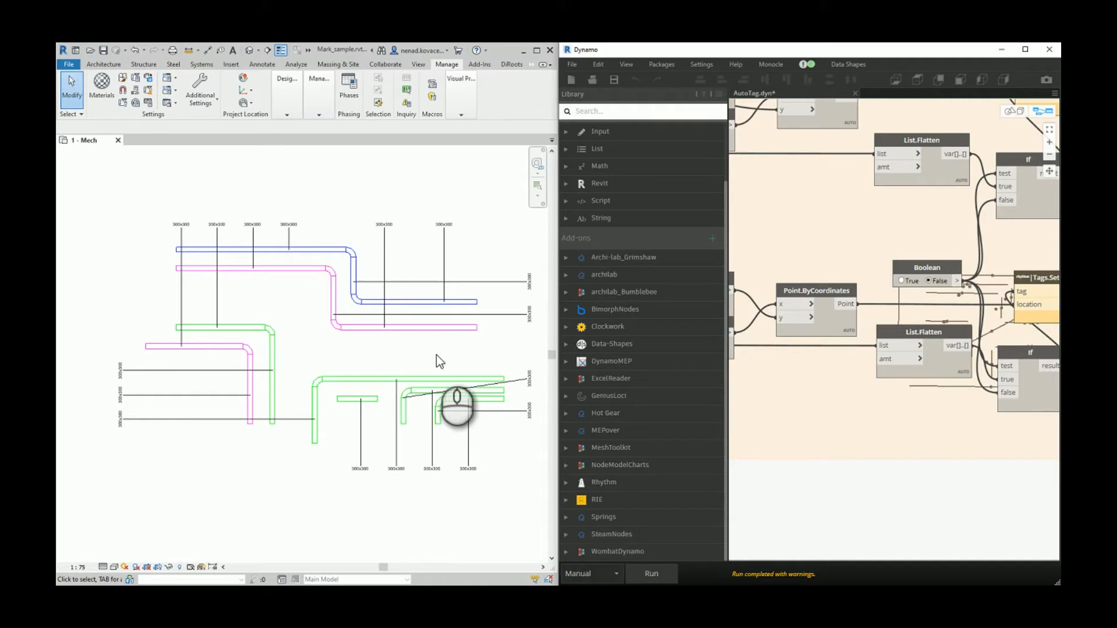
{"action": "scroll", "coordinate": [826, 285], "scroll_direction": "down", "scroll_amount": 5}
{"action": "scroll", "coordinate": [874, 285], "scroll_direction": "up", "scroll_amount": 4}
{"action": "left_click", "coordinate": [865, 280]}
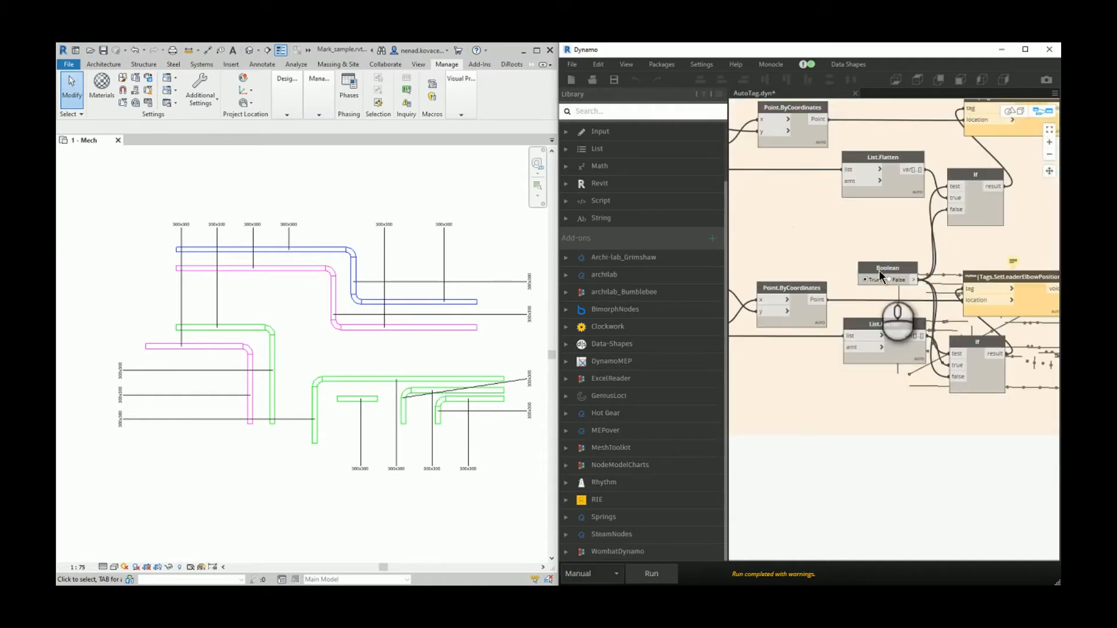
{"action": "left_click", "coordinate": [653, 575]}
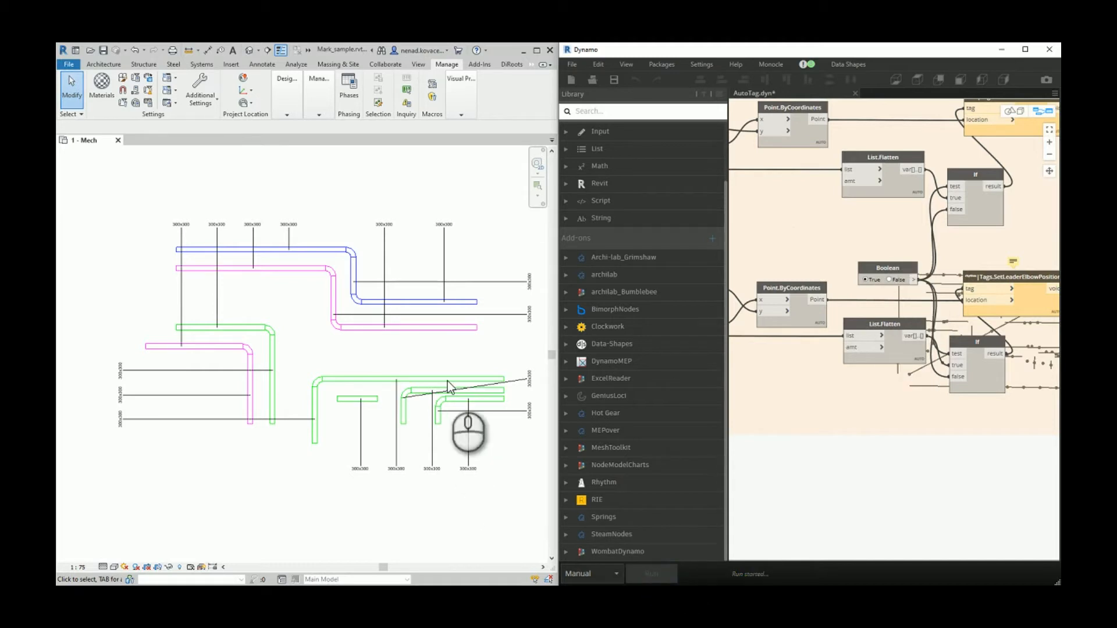
{"action": "left_click", "coordinate": [463, 281]}
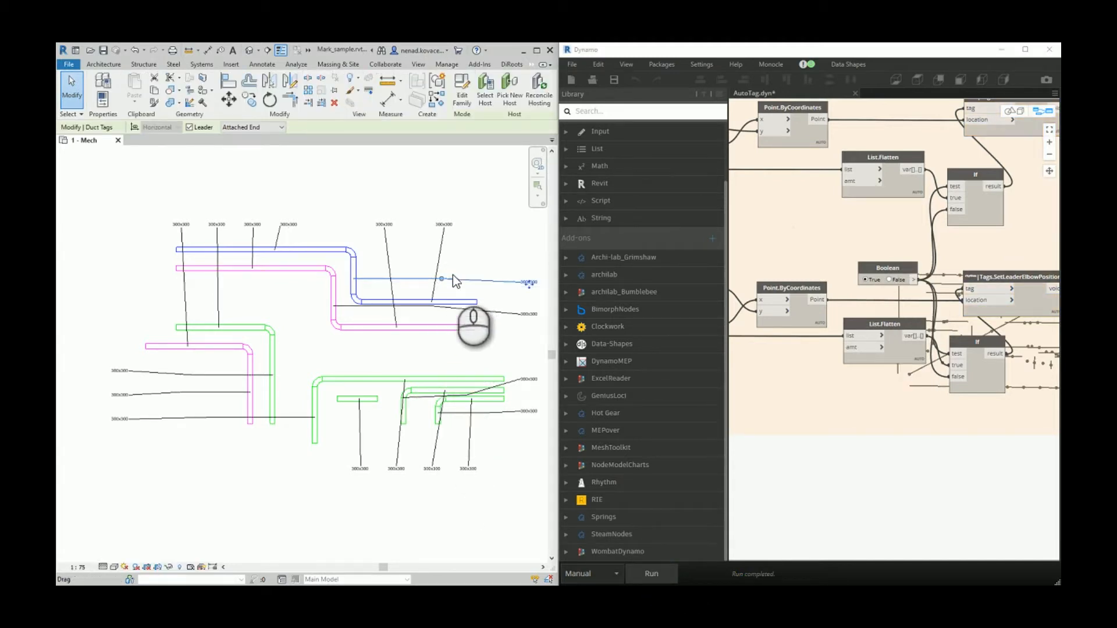
{"action": "left_click", "coordinate": [503, 517]}
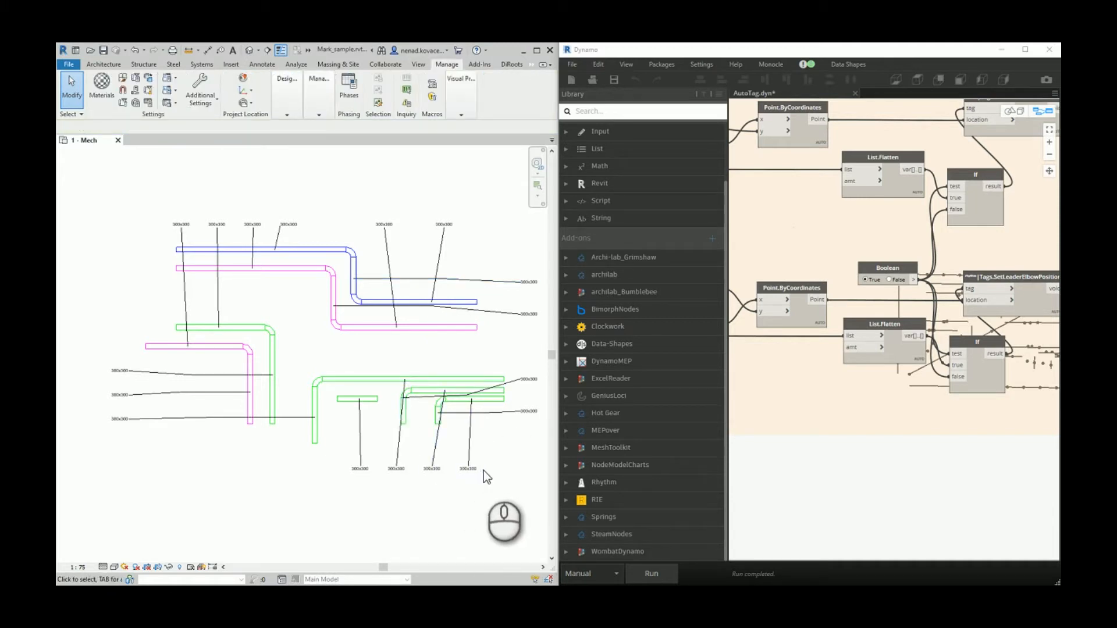
Step: Select the tagged duct layout in the plan and remove its duct tags
{"action": "scroll", "coordinate": [326, 349], "scroll_direction": "down", "scroll_amount": 5}
{"action": "scroll", "coordinate": [448, 291], "scroll_direction": "up", "scroll_amount": 1}
{"action": "scroll", "coordinate": [485, 324], "scroll_direction": "down", "scroll_amount": 2}
{"action": "scroll", "coordinate": [259, 263], "scroll_direction": "up", "scroll_amount": 5}
{"action": "scroll", "coordinate": [151, 277], "scroll_direction": "down", "scroll_amount": 1}
{"action": "left_click_drag", "start_coordinate": [164, 354], "coordinate": [477, 170]}
{"action": "left_click", "coordinate": [480, 90]}
{"action": "left_click", "coordinate": [564, 304]}
{"action": "left_click", "coordinate": [564, 312]}
{"action": "left_click", "coordinate": [564, 320]}
{"action": "left_click", "coordinate": [625, 440]}
{"action": "scroll", "coordinate": [416, 337], "scroll_direction": "down", "scroll_amount": 1}
Step: Set the AutoTag graph's Categories node to Pipes to target the untagged pipe layout
{"action": "left_click_drag", "start_coordinate": [411, 324], "coordinate": [221, 233]}
{"action": "left_click", "coordinate": [315, 395]}
{"action": "scroll", "coordinate": [276, 321], "scroll_direction": "up", "scroll_amount": 4}
{"action": "scroll", "coordinate": [870, 464], "scroll_direction": "down", "scroll_amount": 6}
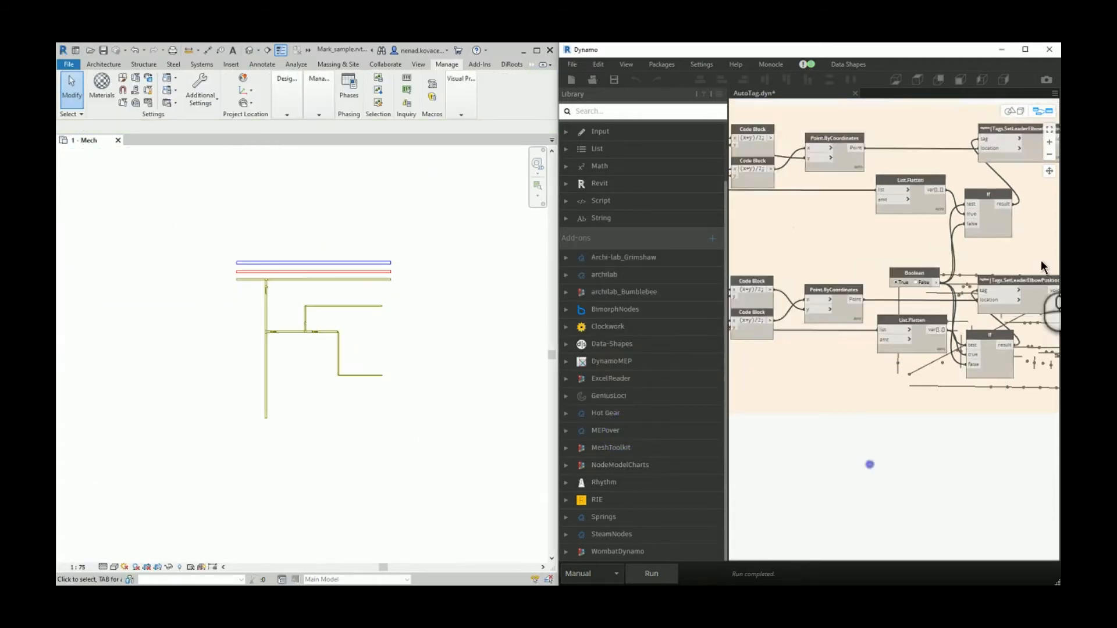
{"action": "scroll", "coordinate": [827, 262], "scroll_direction": "up", "scroll_amount": 6}
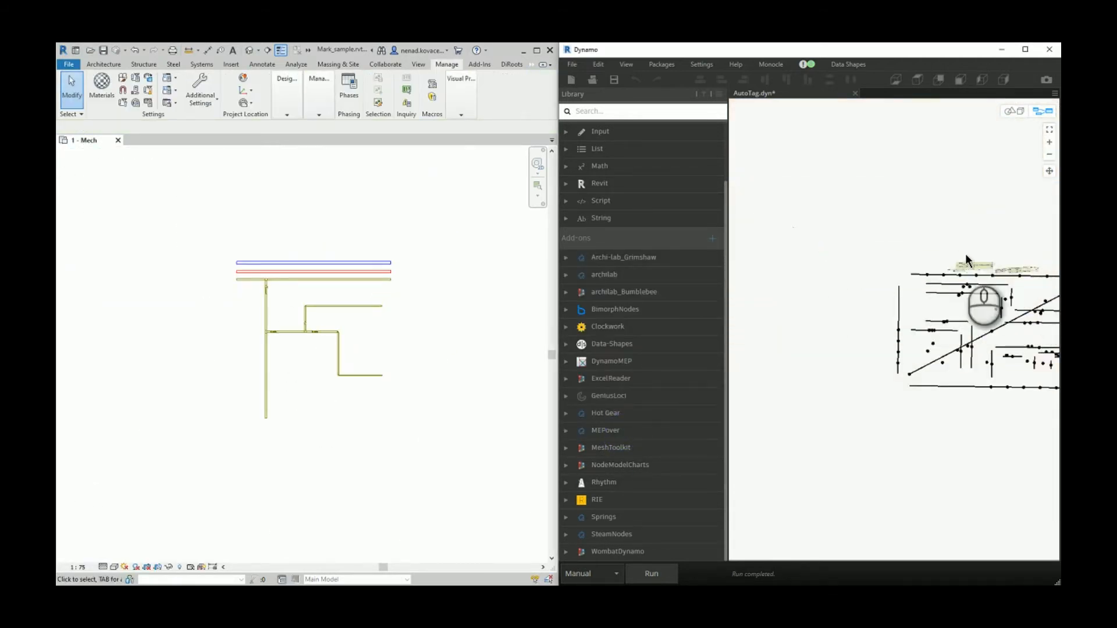
{"action": "left_click", "coordinate": [821, 260]}
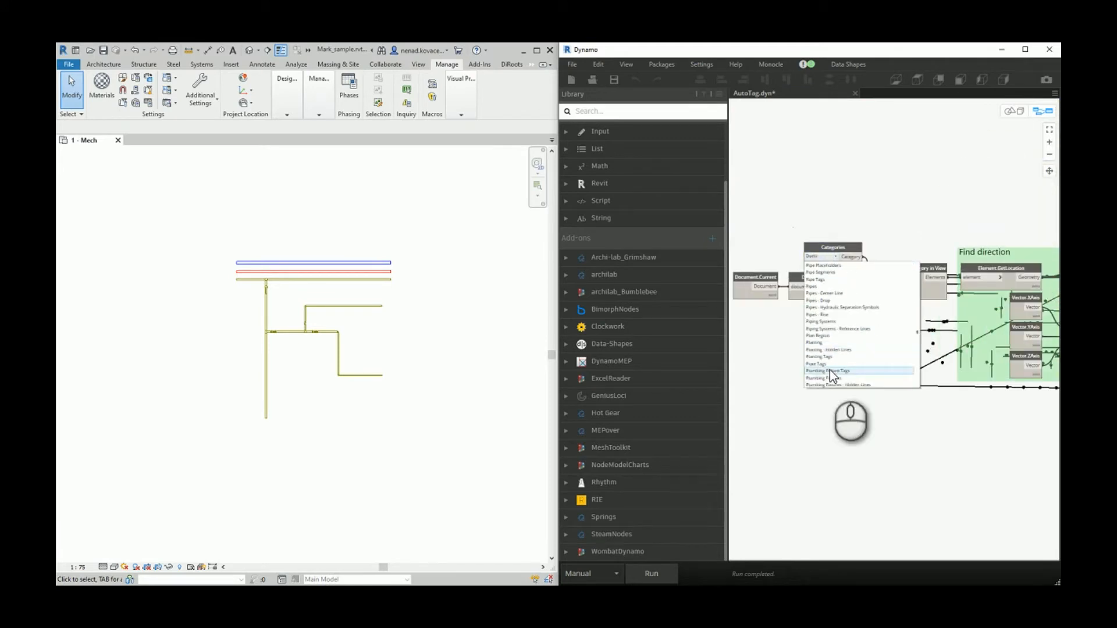
{"action": "left_click", "coordinate": [830, 368]}
{"action": "scroll", "coordinate": [271, 374], "scroll_direction": "up", "scroll_amount": 1}
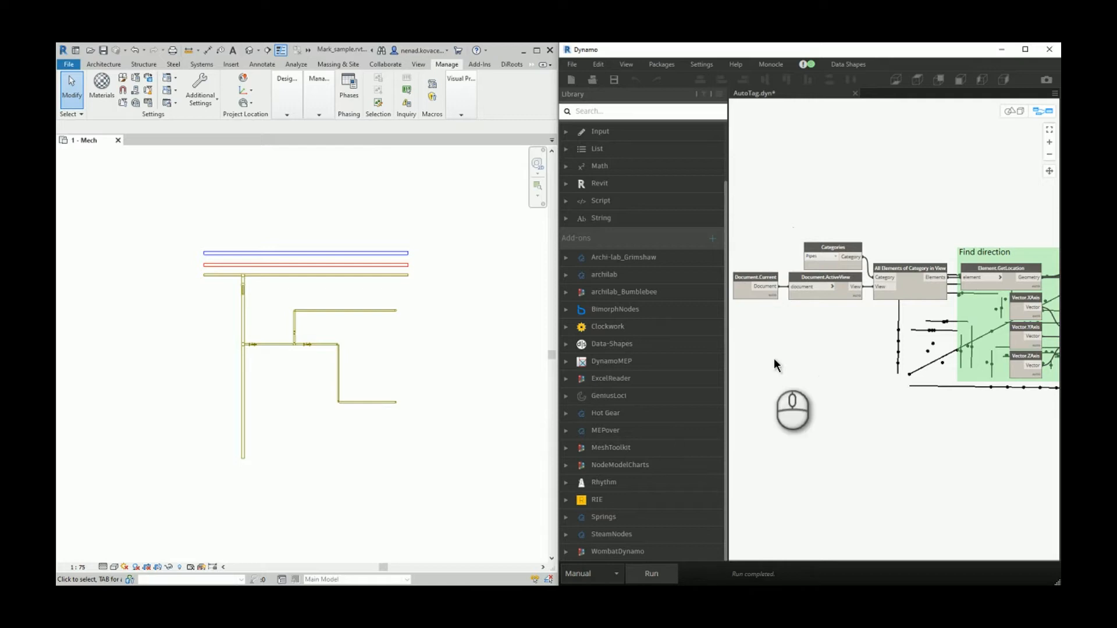
Step: Set the "Use elbow?" Boolean to False and run the AutoTag graph to tag the pipes
{"action": "scroll", "coordinate": [235, 279], "scroll_direction": "up", "scroll_amount": 2}
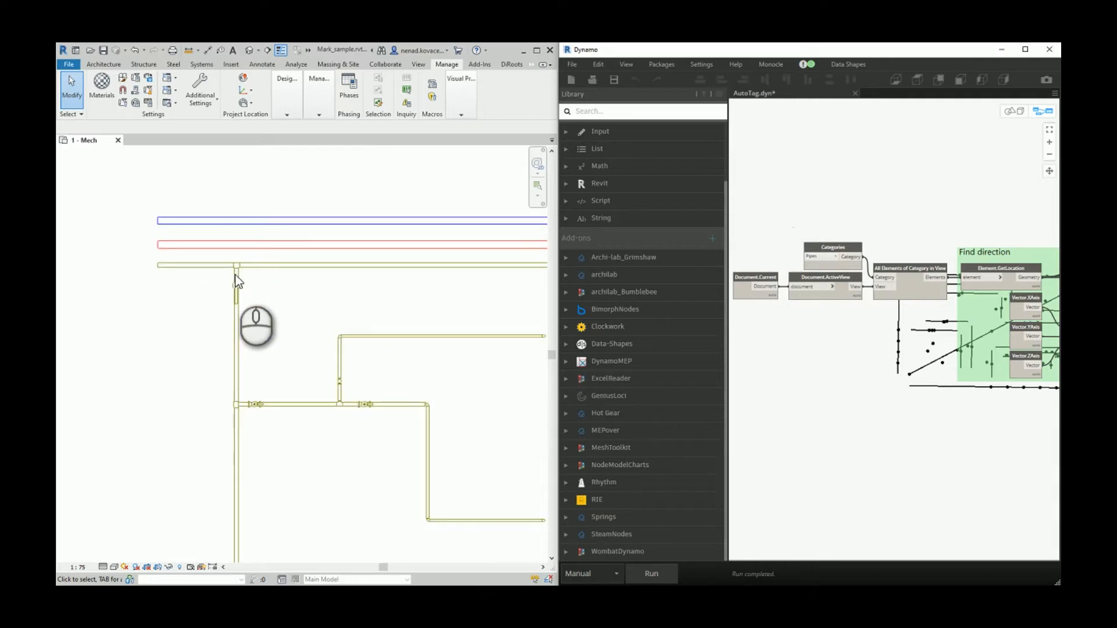
{"action": "scroll", "coordinate": [180, 273], "scroll_direction": "down", "scroll_amount": 1}
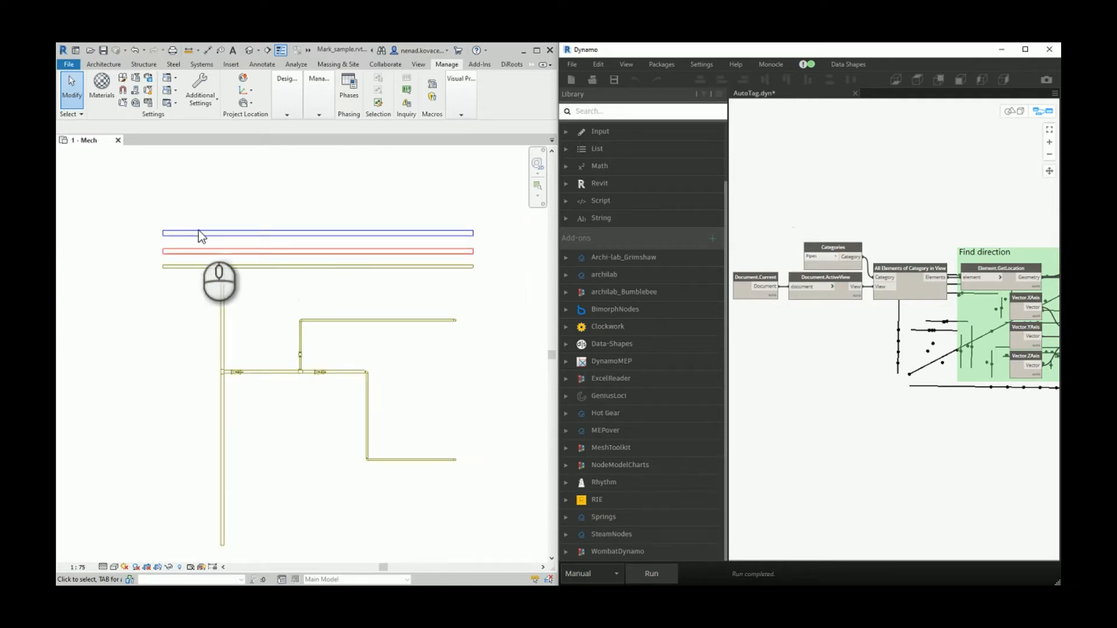
{"action": "scroll", "coordinate": [312, 209], "scroll_direction": "down", "scroll_amount": 1}
{"action": "scroll", "coordinate": [756, 241], "scroll_direction": "down", "scroll_amount": 5}
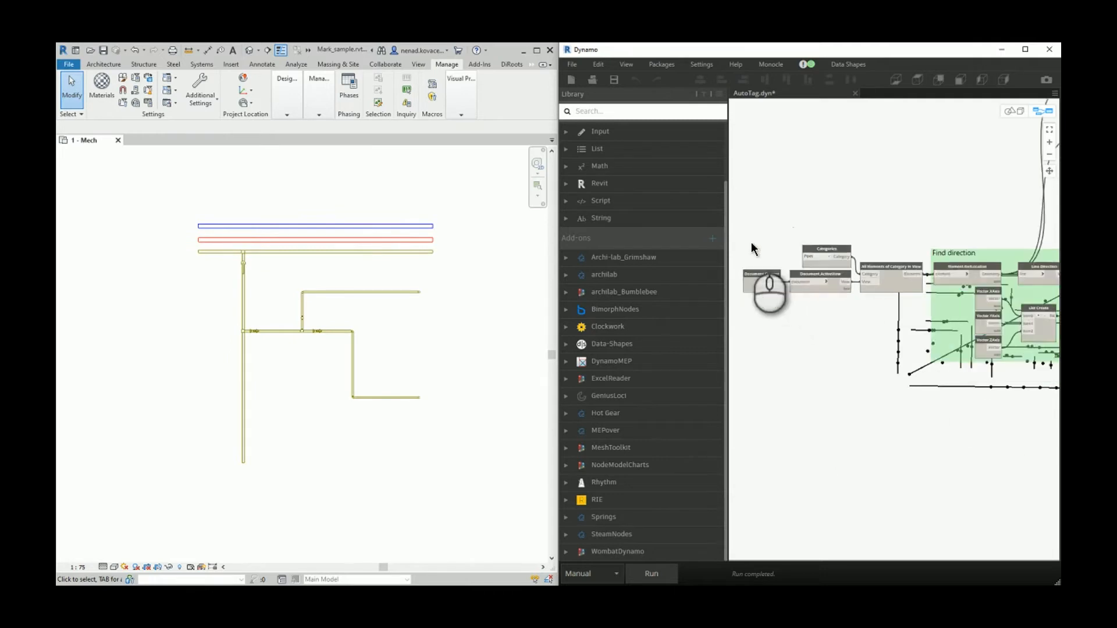
{"action": "scroll", "coordinate": [770, 238], "scroll_direction": "down", "scroll_amount": 2}
{"action": "scroll", "coordinate": [786, 235], "scroll_direction": "up", "scroll_amount": 7}
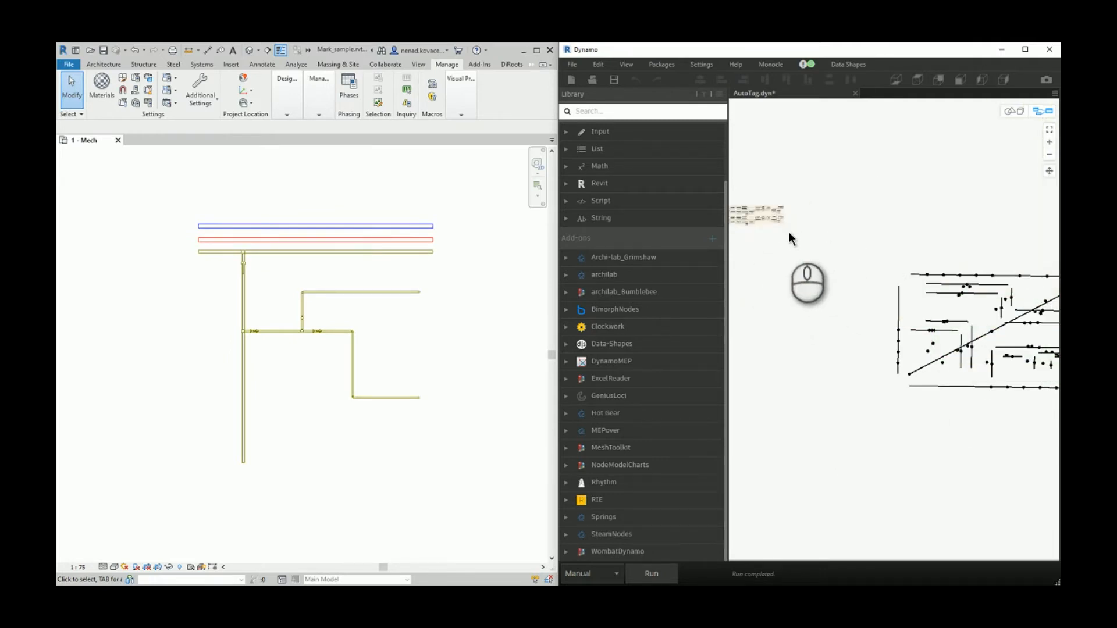
{"action": "scroll", "coordinate": [783, 215], "scroll_direction": "up", "scroll_amount": 4}
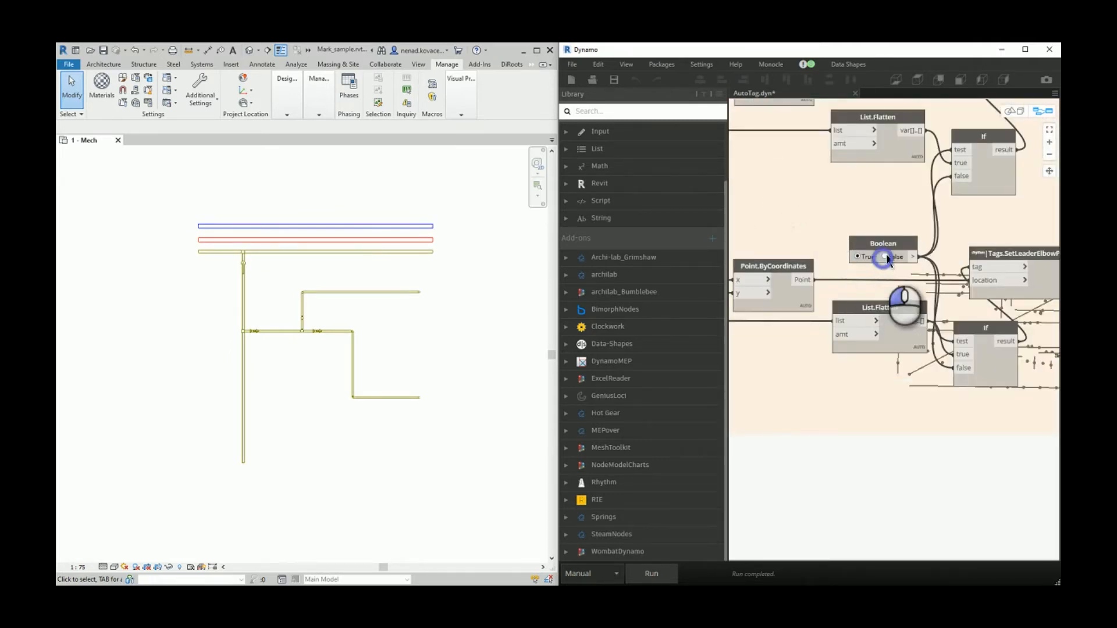
{"action": "left_click", "coordinate": [663, 575]}
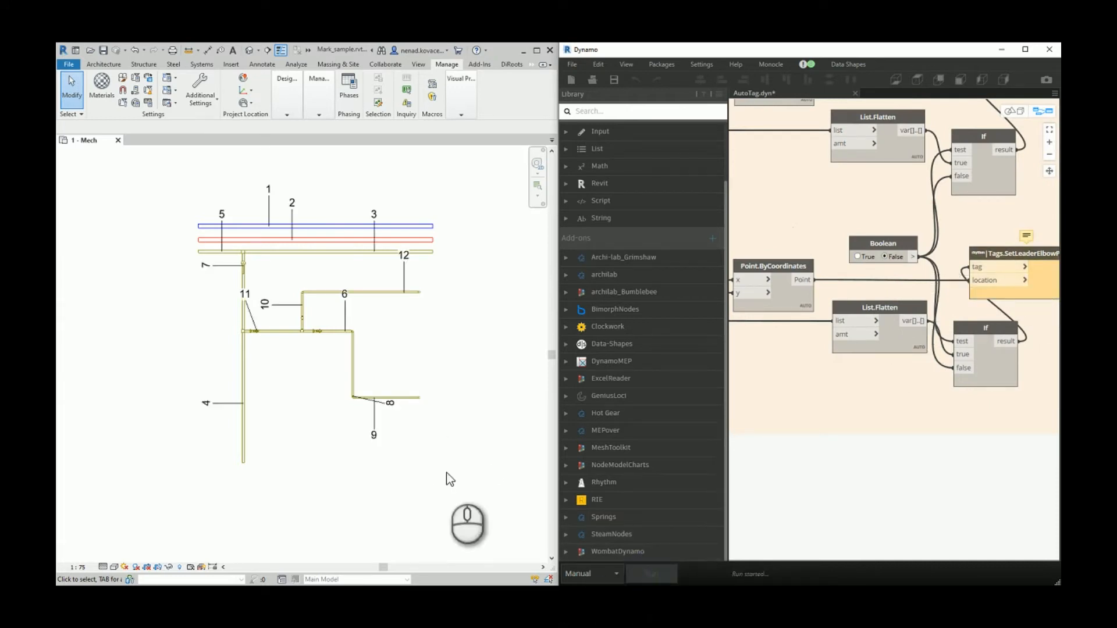
Step: Switch the "Use elbow?" Boolean back to True and rerun the AutoTag graph on the pipes
{"action": "scroll", "coordinate": [450, 480], "scroll_direction": "down", "scroll_amount": 2}
{"action": "left_click", "coordinate": [857, 257]}
{"action": "left_click", "coordinate": [651, 573]}
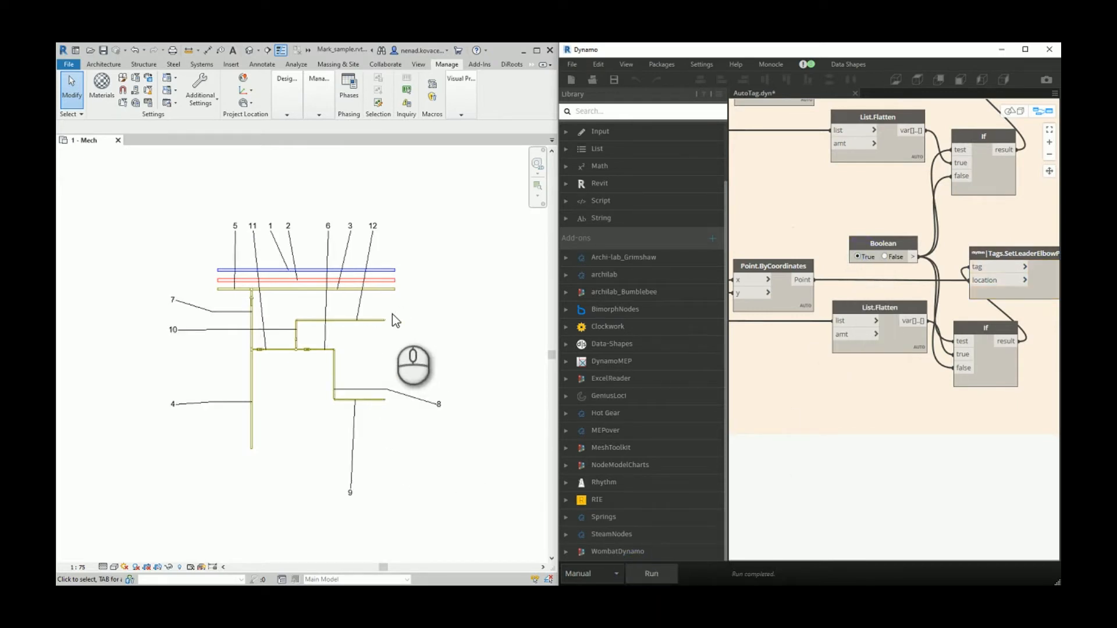
Step: Set the Categories node to Walls and run the AutoTag graph to tag the walls of the room layout
{"action": "scroll", "coordinate": [187, 268], "scroll_direction": "down", "scroll_amount": 5}
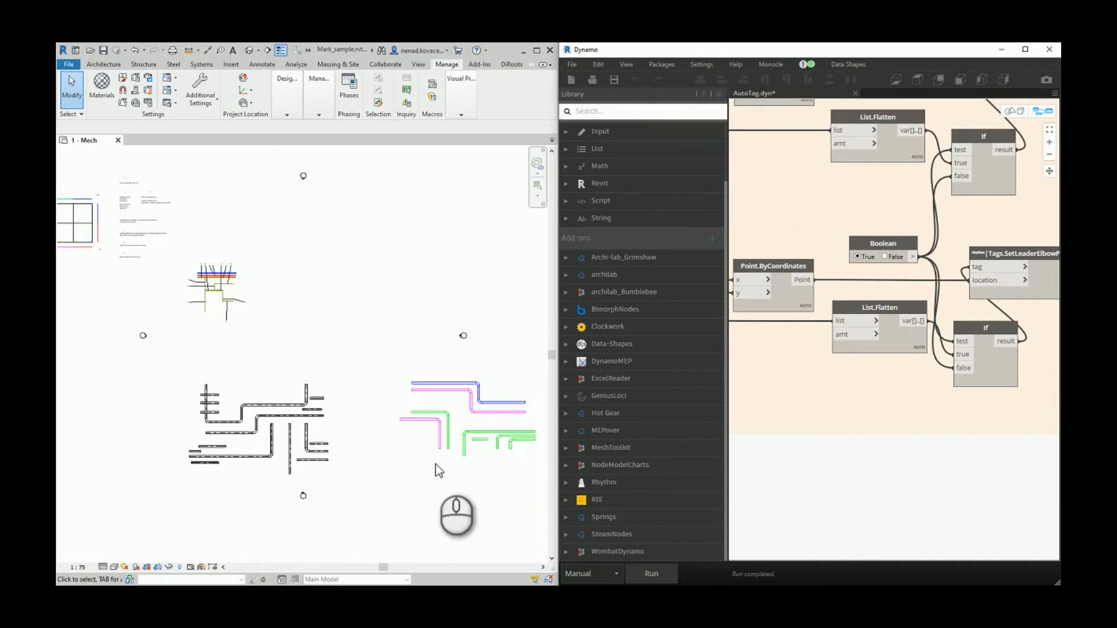
{"action": "middle_click_drag", "start_coordinate": [433, 461], "coordinate": [143, 358]}
{"action": "scroll", "coordinate": [443, 282], "scroll_direction": "up", "scroll_amount": 3}
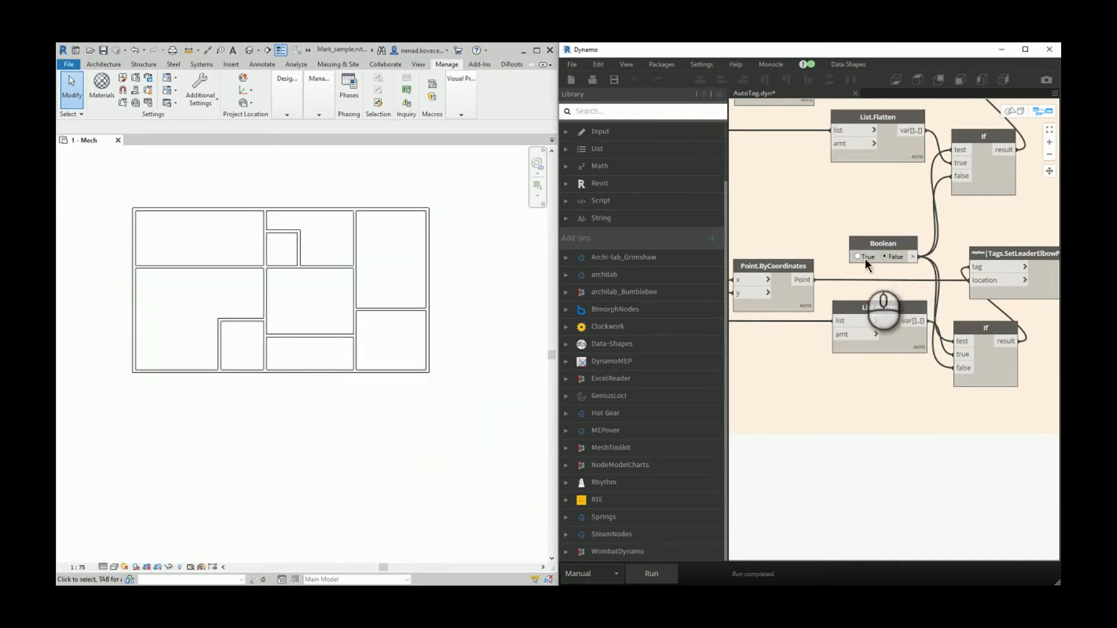
{"action": "scroll", "coordinate": [963, 269], "scroll_direction": "down", "scroll_amount": 8}
{"action": "scroll", "coordinate": [888, 270], "scroll_direction": "up", "scroll_amount": 10}
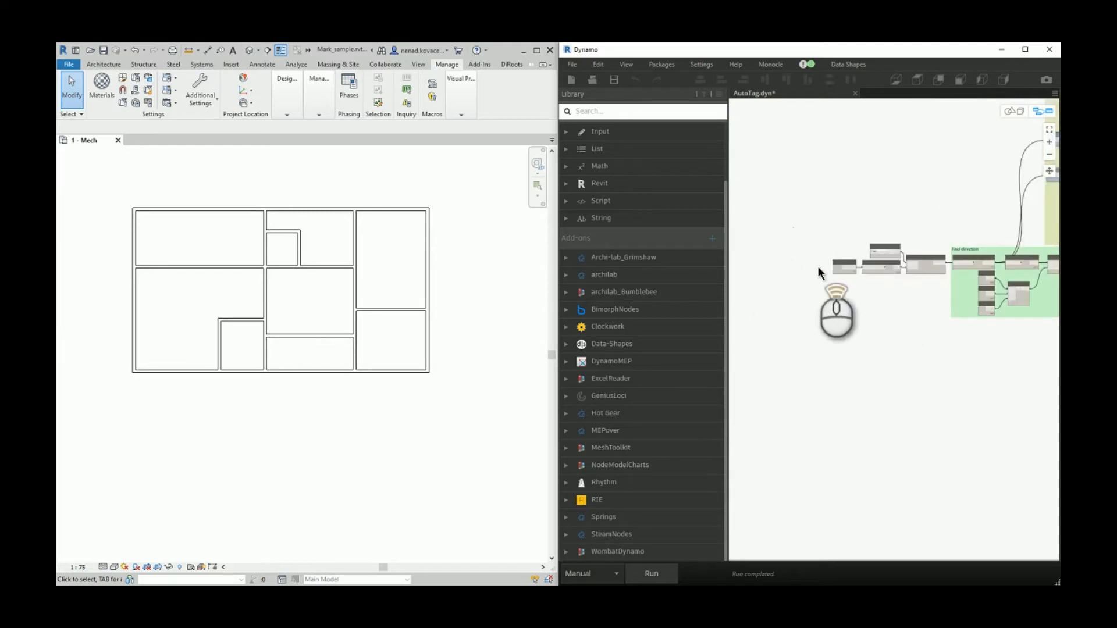
{"action": "left_click", "coordinate": [917, 239]}
{"action": "scroll", "coordinate": [878, 419], "scroll_direction": "down", "scroll_amount": 3}
{"action": "left_click", "coordinate": [878, 379]}
{"action": "left_click", "coordinate": [675, 571]}
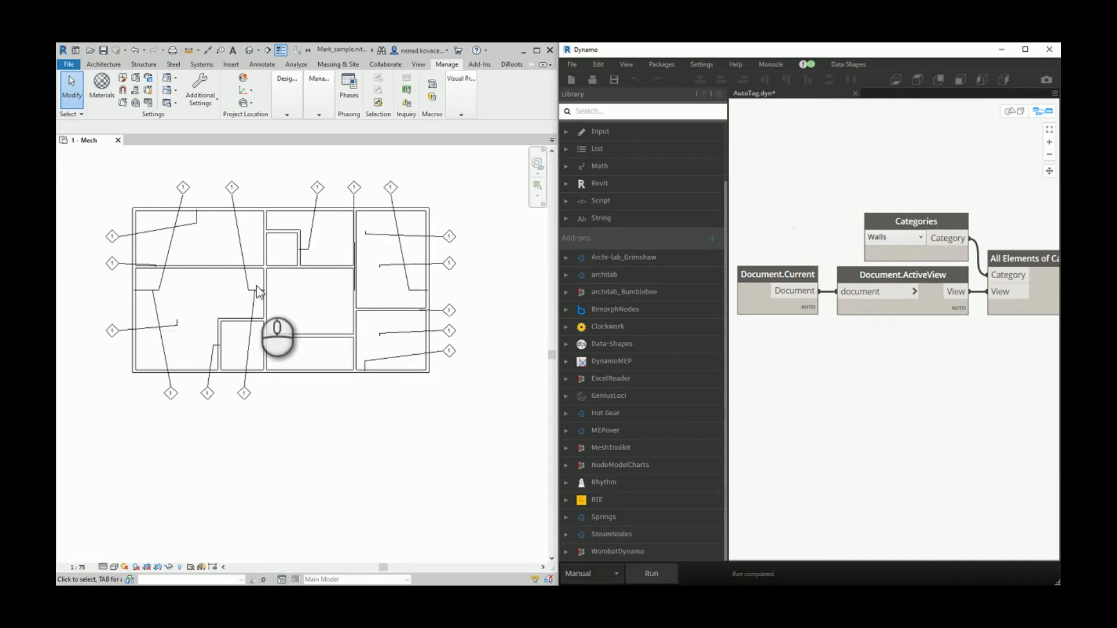
Step: Examine the wall tags around the room layout and select the top-right one to check its leader
{"action": "left_click", "coordinate": [465, 239]}
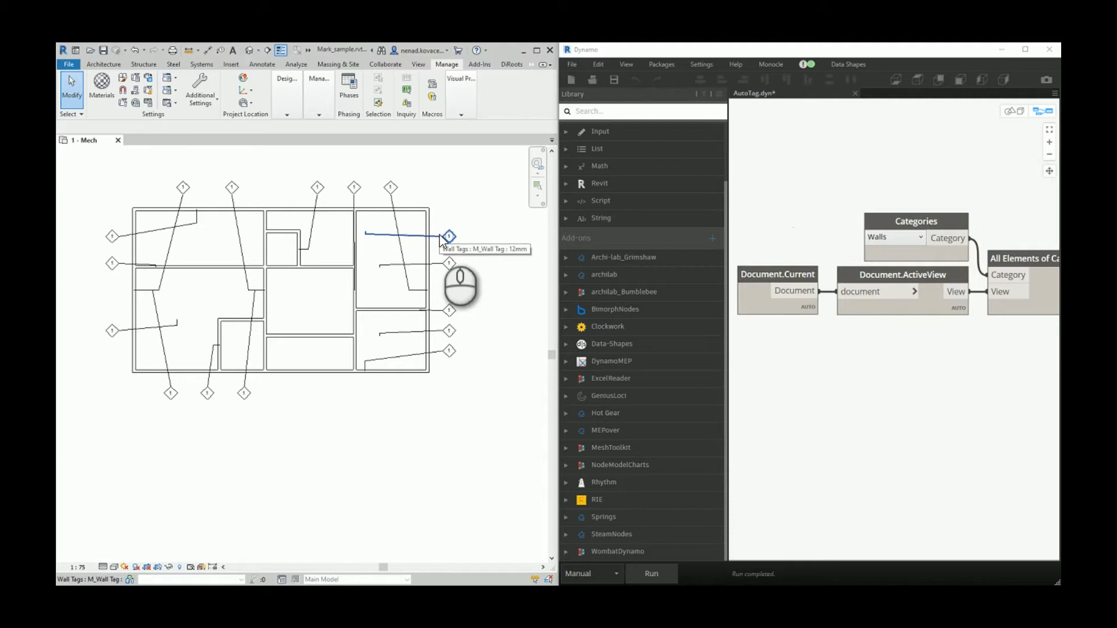
{"action": "scroll", "coordinate": [379, 212], "scroll_direction": "up", "scroll_amount": 5}
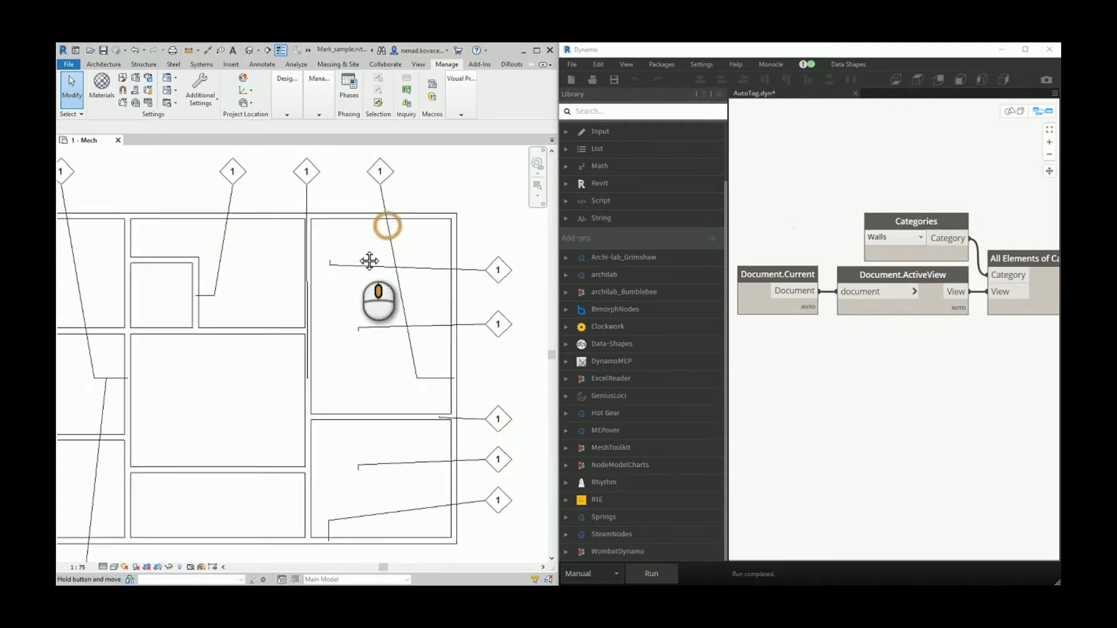
{"action": "left_click", "coordinate": [388, 251]}
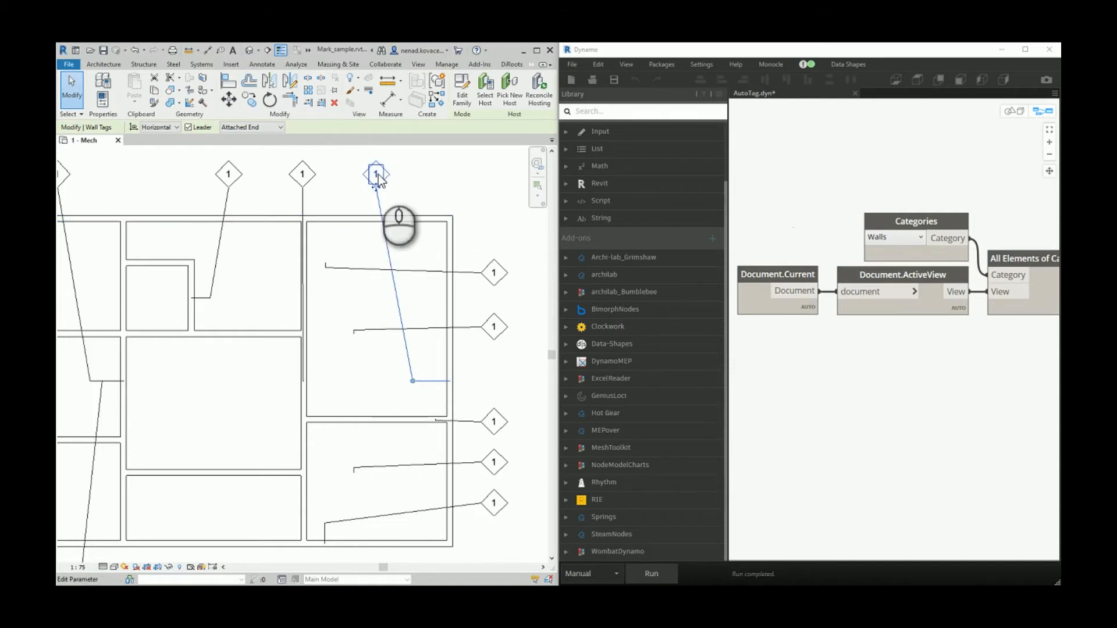
{"action": "scroll", "coordinate": [482, 246], "scroll_direction": "down", "scroll_amount": 3}
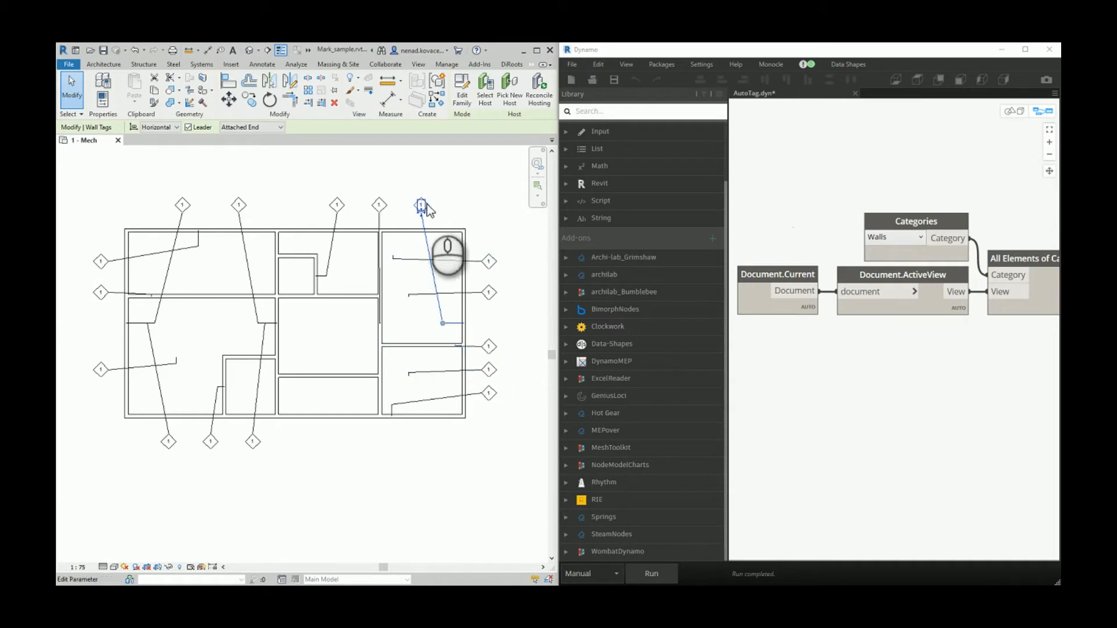
Step: Move the leader elbow of the second wall tag down the plan's right side over to the horizontal wall in the middle
{"action": "left_click", "coordinate": [428, 294]}
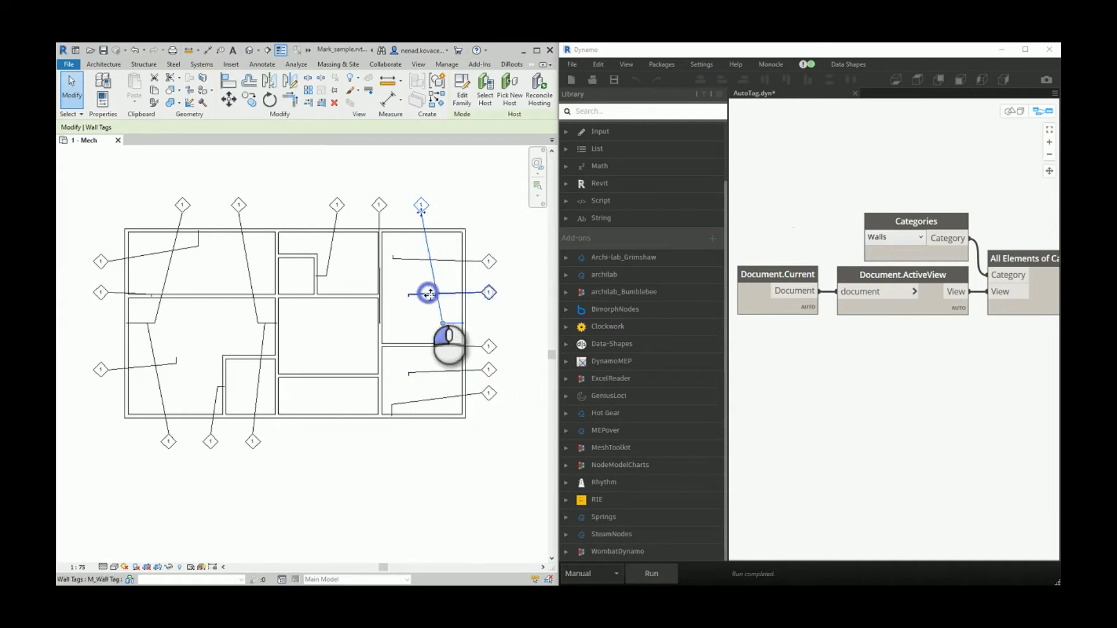
{"action": "scroll", "coordinate": [404, 302], "scroll_direction": "up", "scroll_amount": 2}
{"action": "left_click_drag", "start_coordinate": [408, 296], "coordinate": [314, 289]}
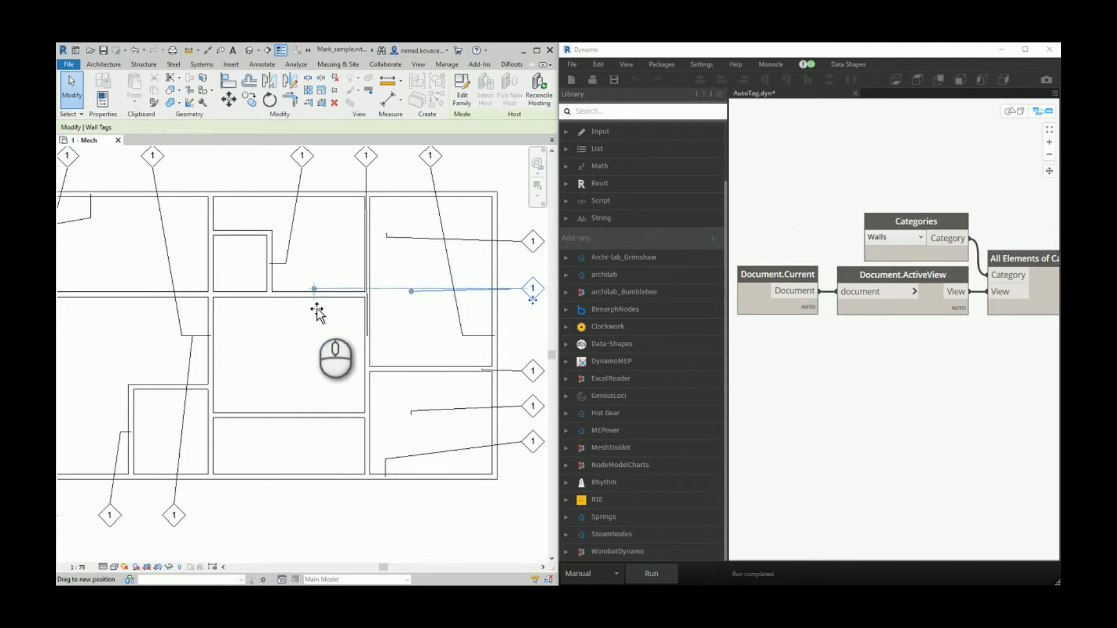
{"action": "left_click", "coordinate": [337, 174]}
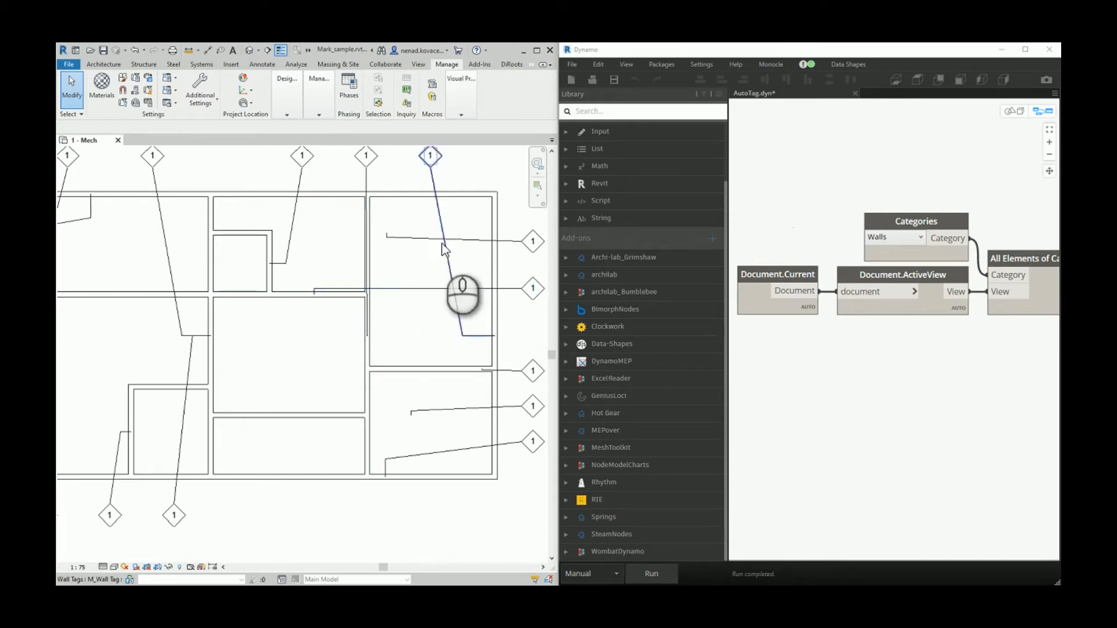
Step: Move the leader elbow of the uppermost wall tag on the plan's right side over to the small room's wall
{"action": "left_click", "coordinate": [401, 239]}
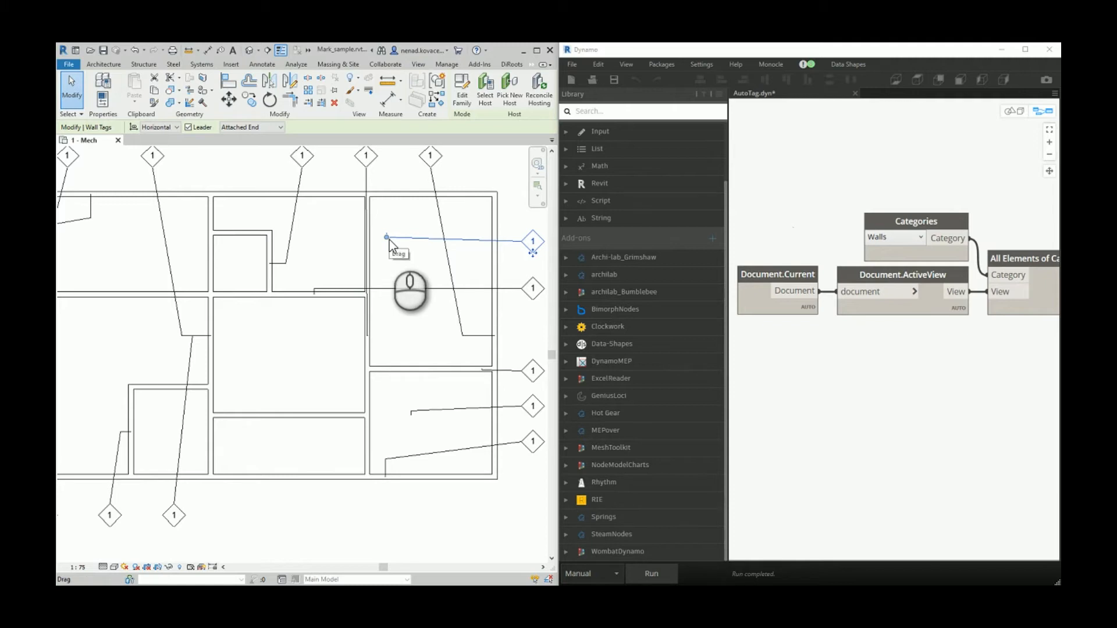
{"action": "left_click_drag", "start_coordinate": [389, 236], "coordinate": [258, 254]}
{"action": "left_click_drag", "start_coordinate": [253, 250], "coordinate": [259, 255]}
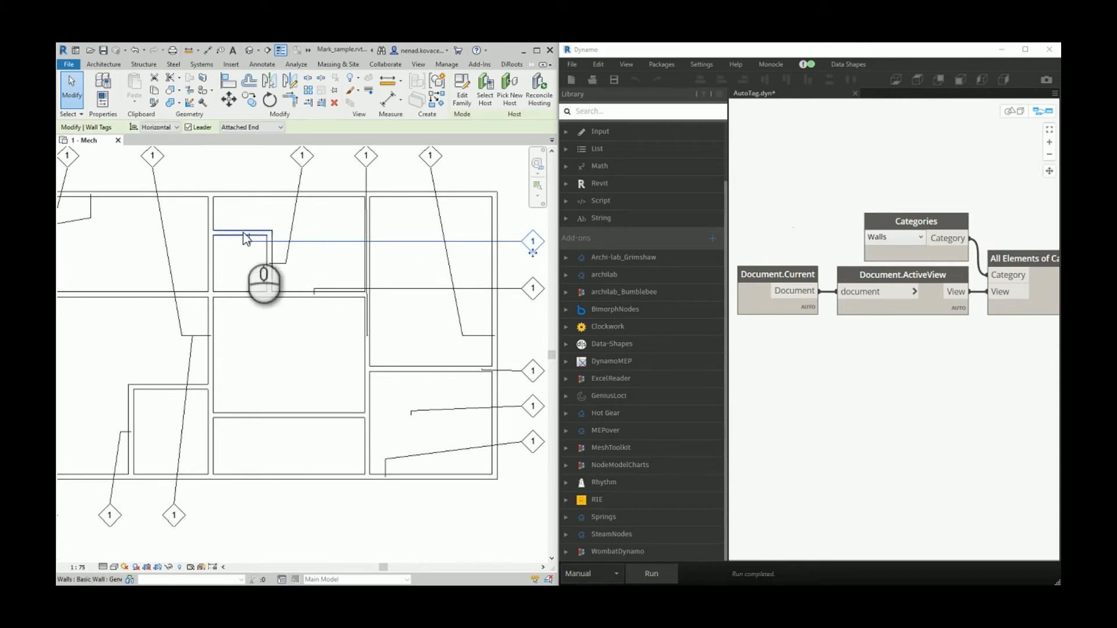
Step: Examine the wall tags and their leaders across the whole room layout
{"action": "scroll", "coordinate": [249, 231], "scroll_direction": "up", "scroll_amount": 3}
{"action": "scroll", "coordinate": [242, 229], "scroll_direction": "down", "scroll_amount": 2}
{"action": "scroll", "coordinate": [229, 241], "scroll_direction": "down", "scroll_amount": 3}
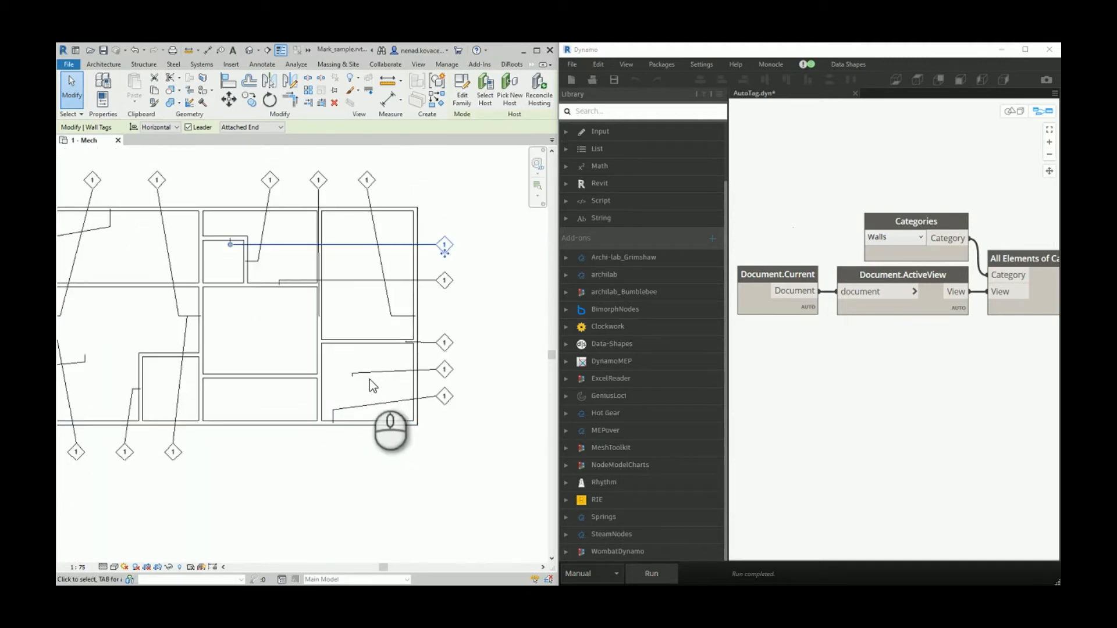
{"action": "scroll", "coordinate": [351, 376], "scroll_direction": "up", "scroll_amount": 2}
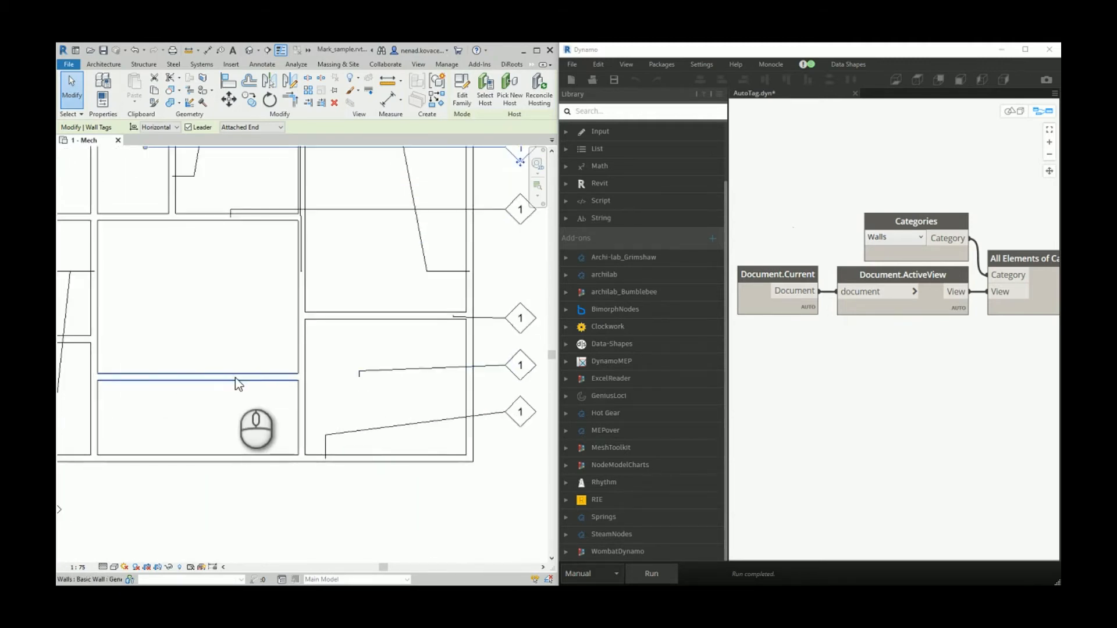
{"action": "scroll", "coordinate": [229, 379], "scroll_direction": "down", "scroll_amount": 3}
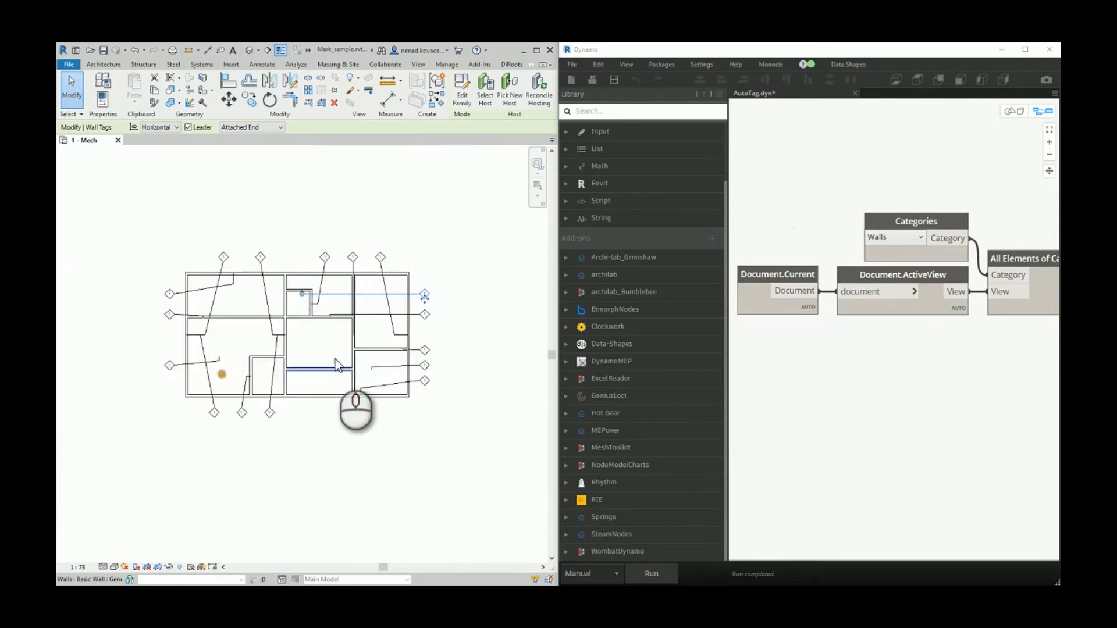
{"action": "scroll", "coordinate": [342, 343], "scroll_direction": "up", "scroll_amount": 2}
{"action": "middle_click_drag", "start_coordinate": [345, 342], "coordinate": [372, 342]}
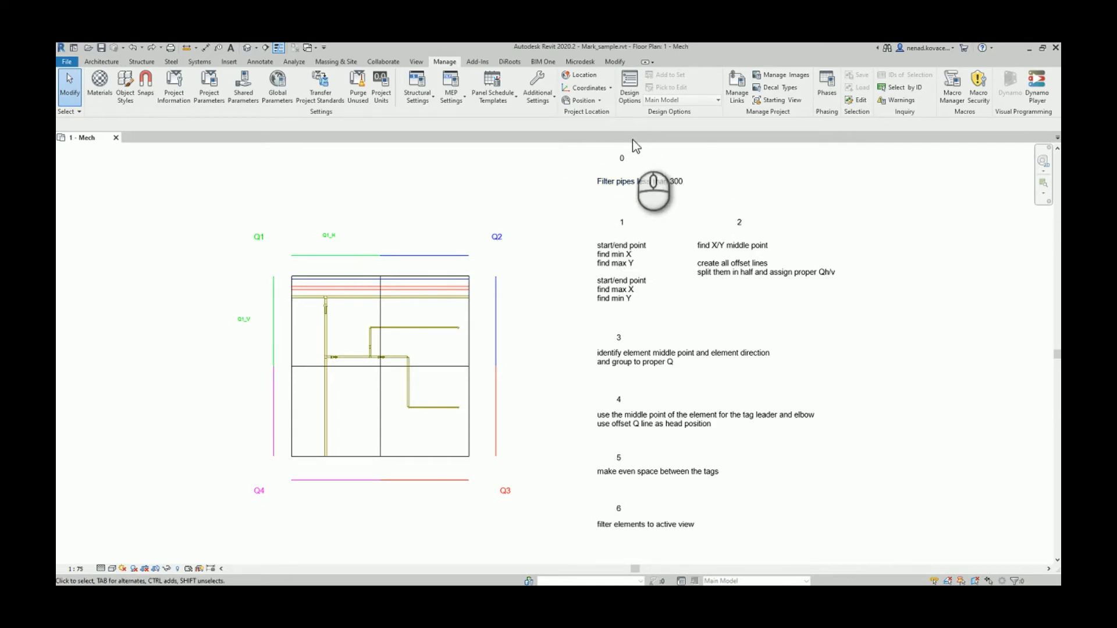
Step: Examine the quadrant diagram around the piping, with its Q1_H and Q1_V offset lines and the numbered workflow notes
{"action": "left_click", "coordinate": [435, 289]}
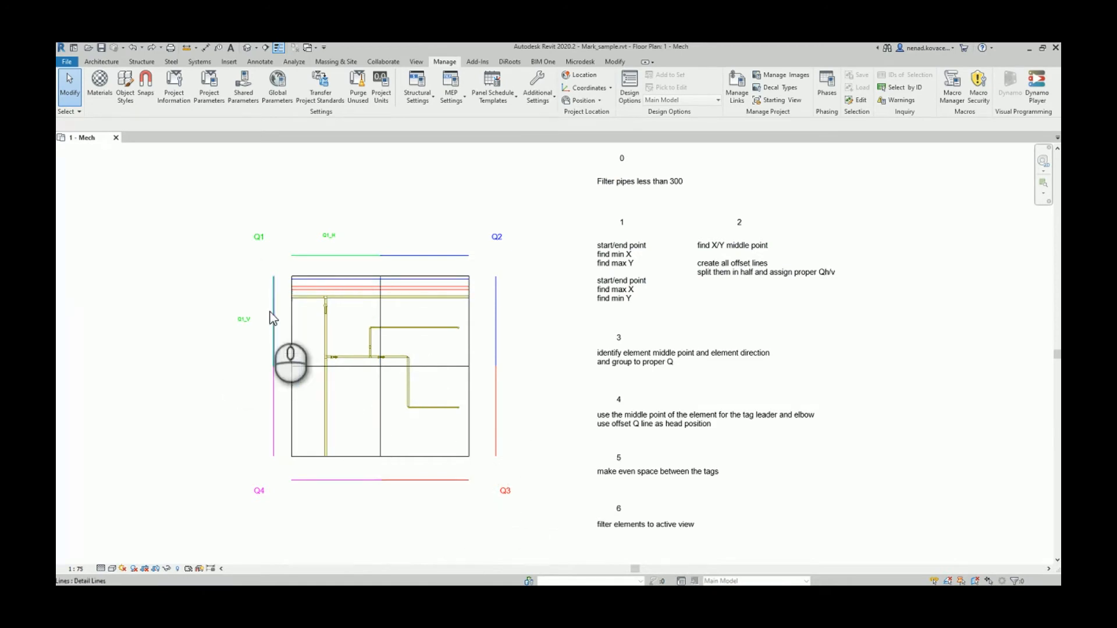
{"action": "scroll", "coordinate": [277, 300], "scroll_direction": "up", "scroll_amount": 2}
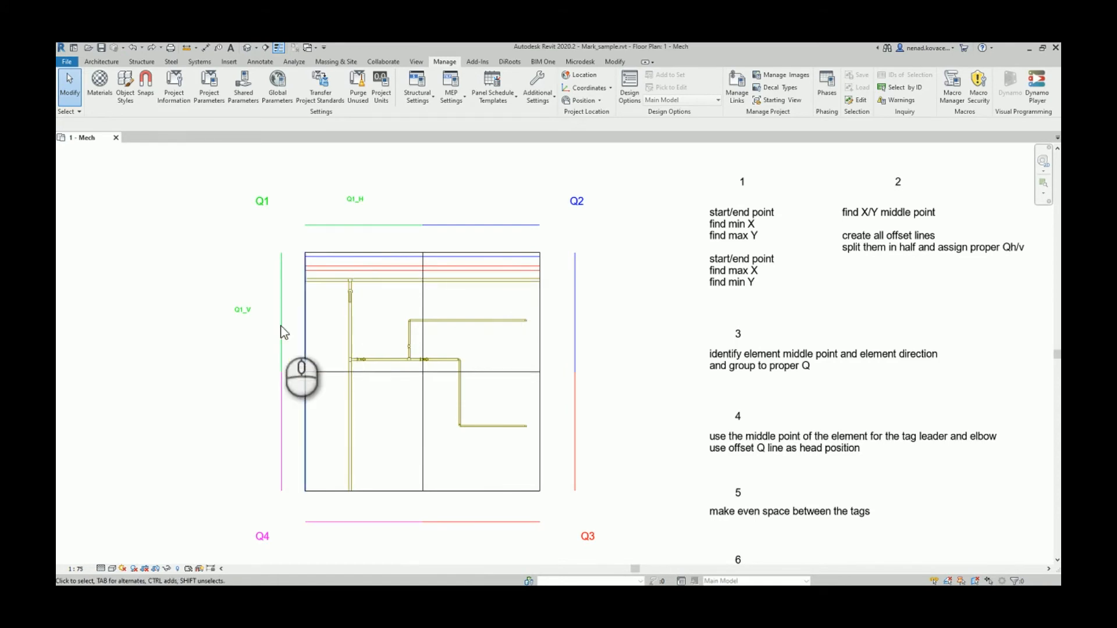
{"action": "scroll", "coordinate": [205, 317], "scroll_direction": "up", "scroll_amount": 2}
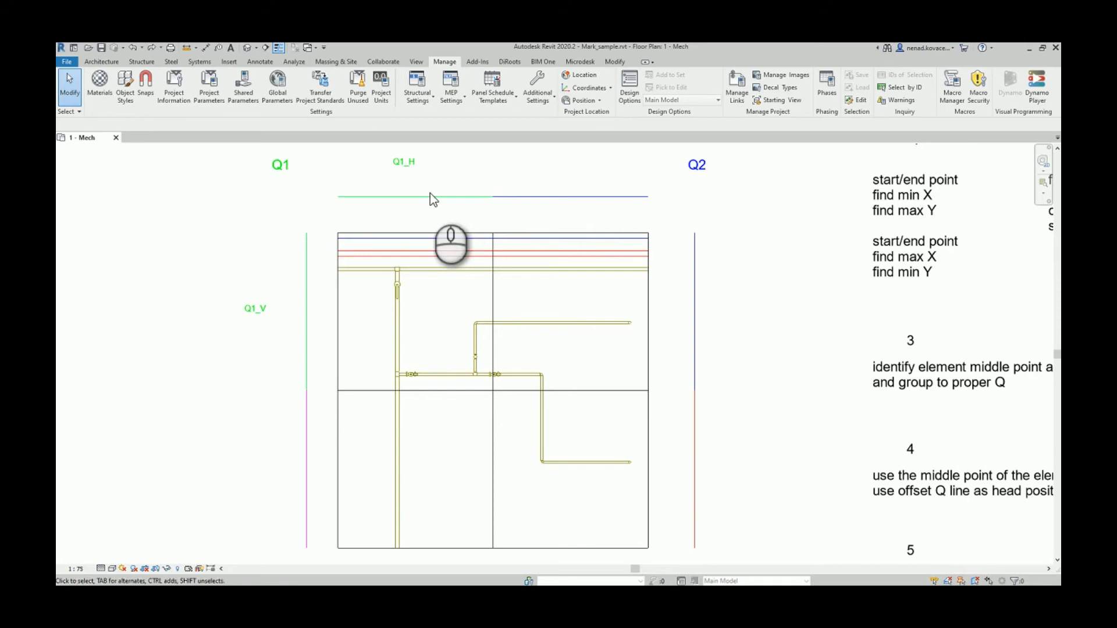
{"action": "scroll", "coordinate": [425, 309], "scroll_direction": "down", "scroll_amount": 2}
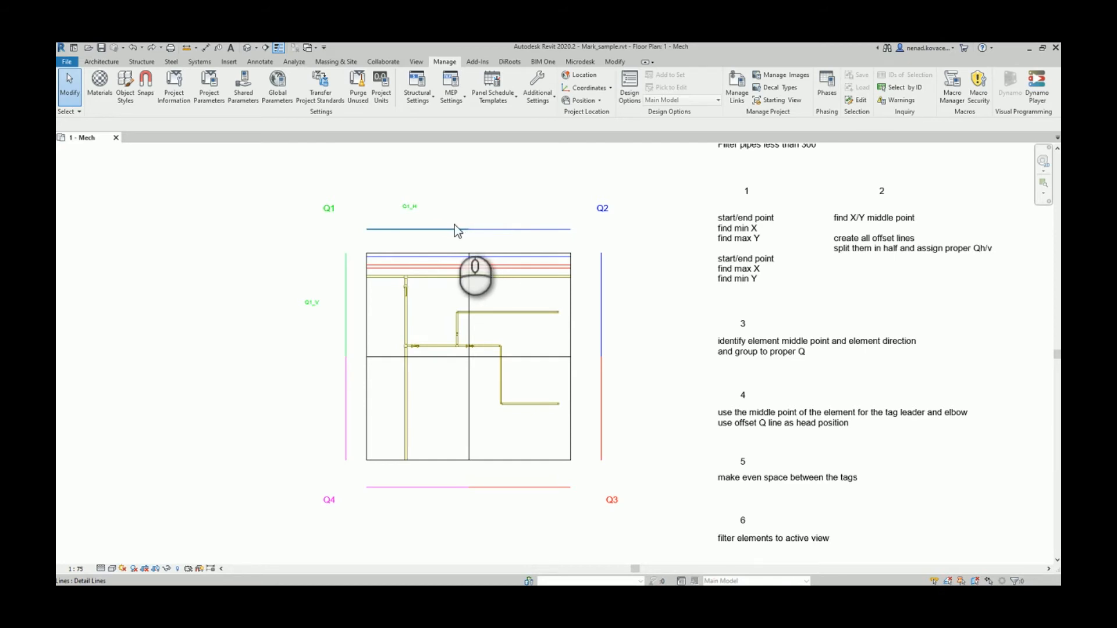
{"action": "scroll", "coordinate": [457, 226], "scroll_direction": "down", "scroll_amount": 2}
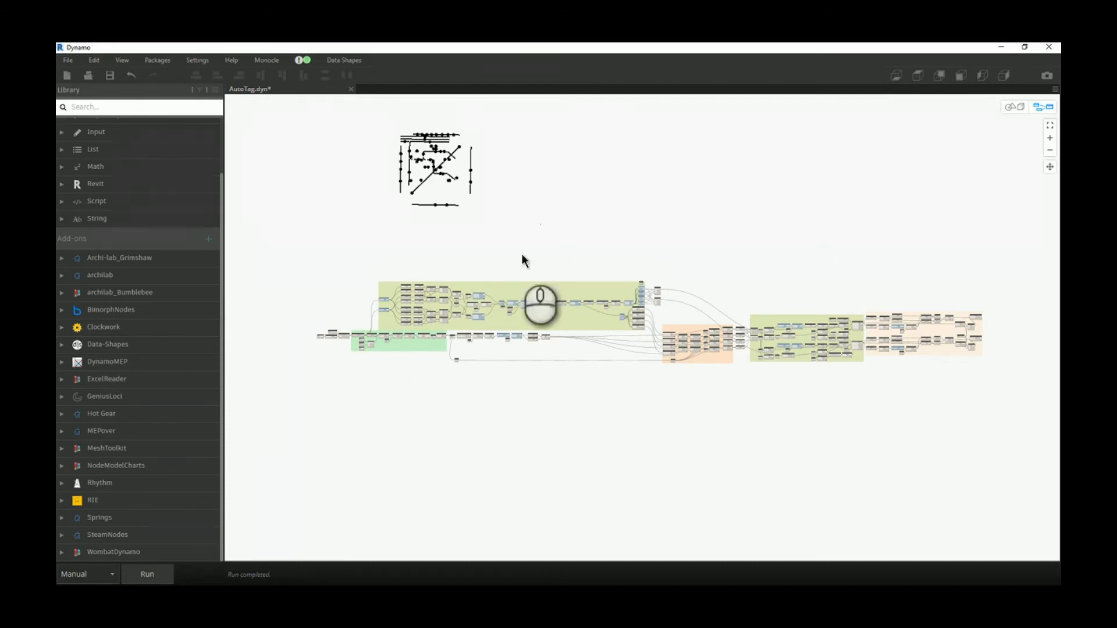
Step: Examine the start of the AutoTag graph in Dynamo, from the Categories input to the Find direction group
{"action": "scroll", "coordinate": [314, 341], "scroll_direction": "up", "scroll_amount": 4}
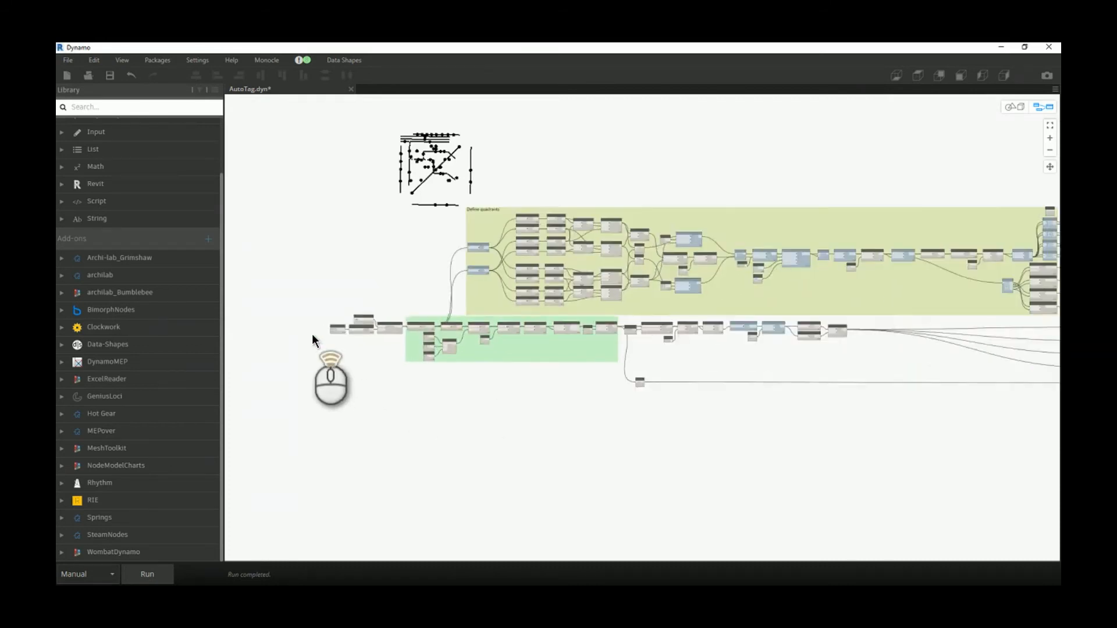
{"action": "scroll", "coordinate": [313, 339], "scroll_direction": "up", "scroll_amount": 5}
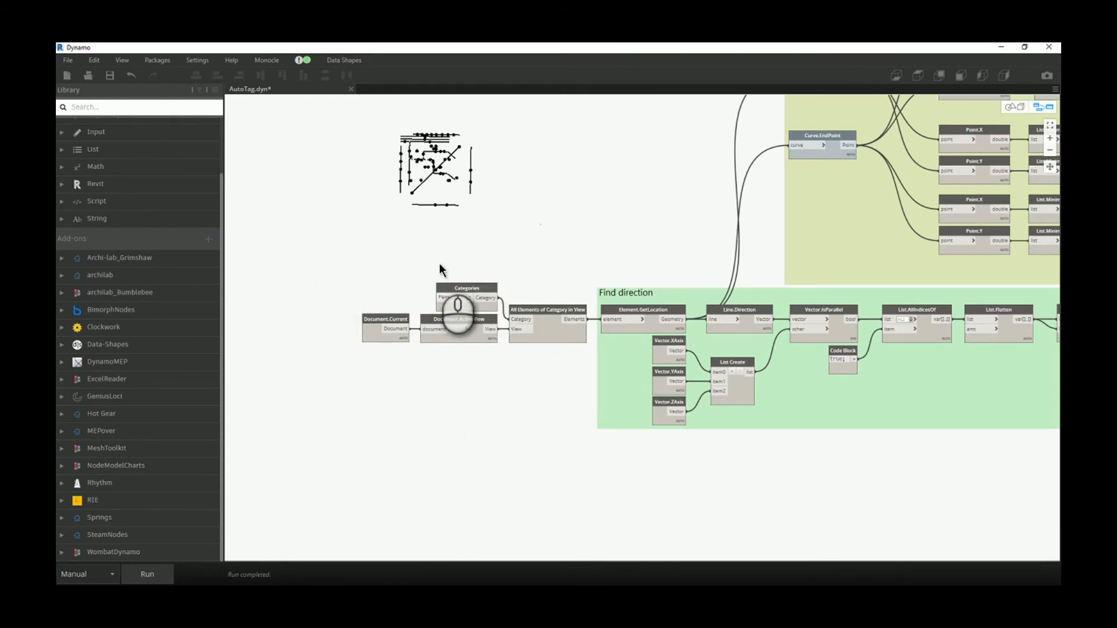
{"action": "left_click", "coordinate": [446, 298]}
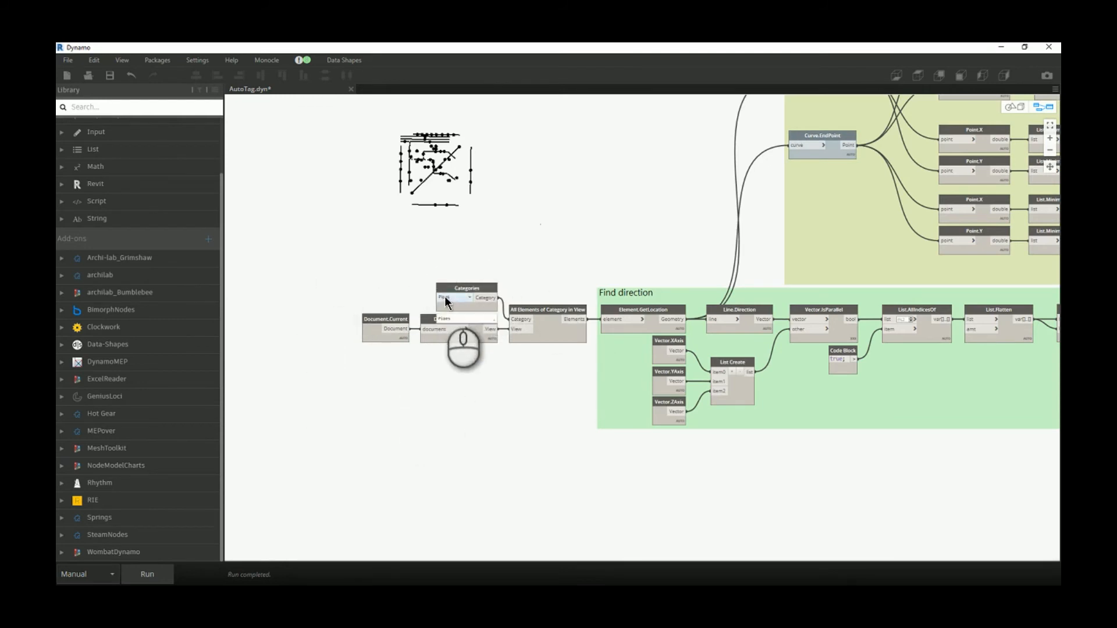
{"action": "scroll", "coordinate": [365, 336], "scroll_direction": "down", "scroll_amount": 8}
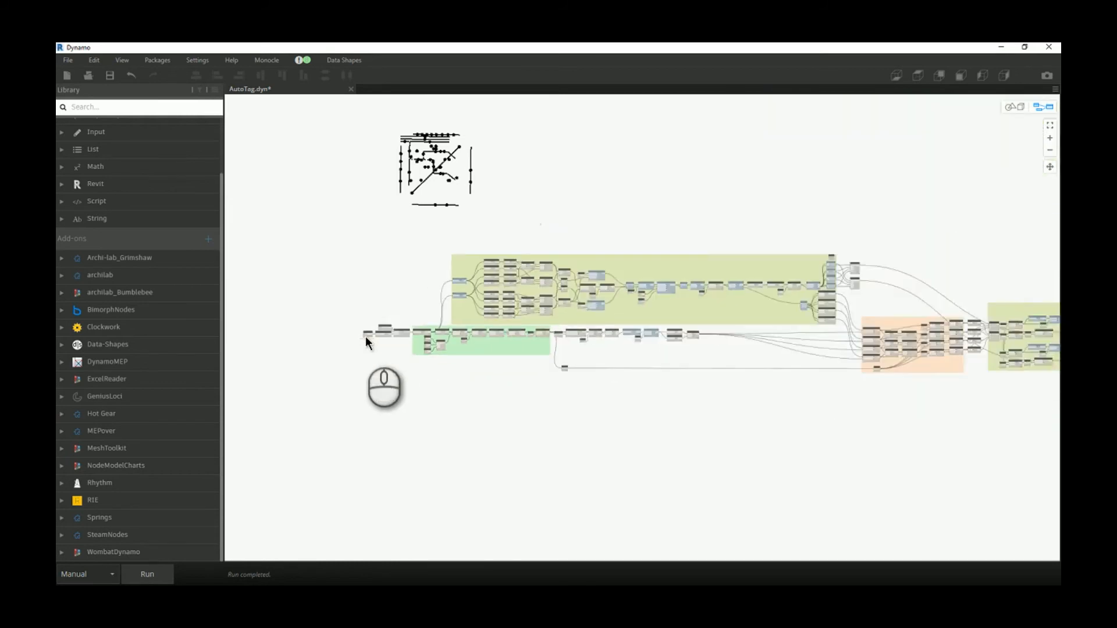
{"action": "scroll", "coordinate": [366, 336], "scroll_direction": "down", "scroll_amount": 1}
{"action": "middle_click_drag", "start_coordinate": [398, 344], "coordinate": [288, 357]}
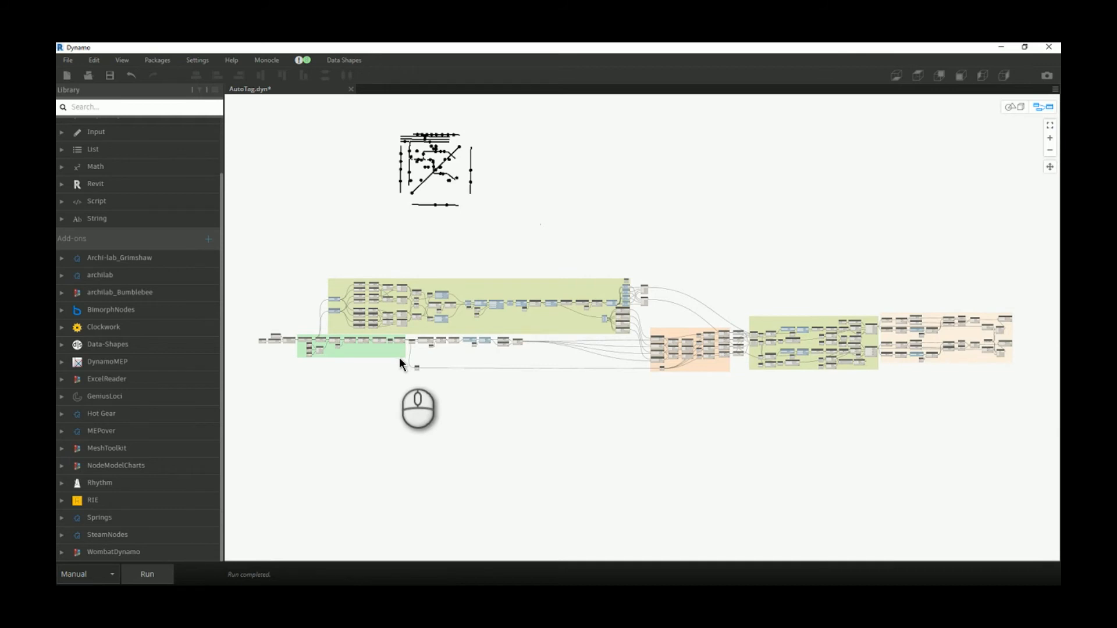
Step: Switch to Revit and open the default 3D view to show the whole piping system
{"action": "left_click", "coordinate": [997, 46]}
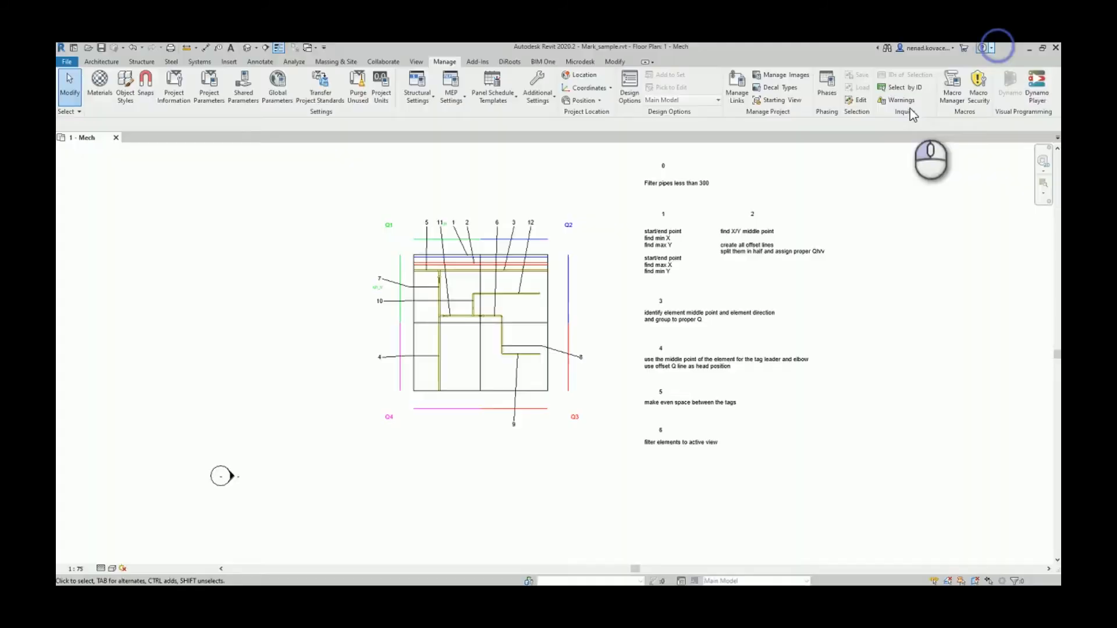
{"action": "left_click", "coordinate": [247, 48]}
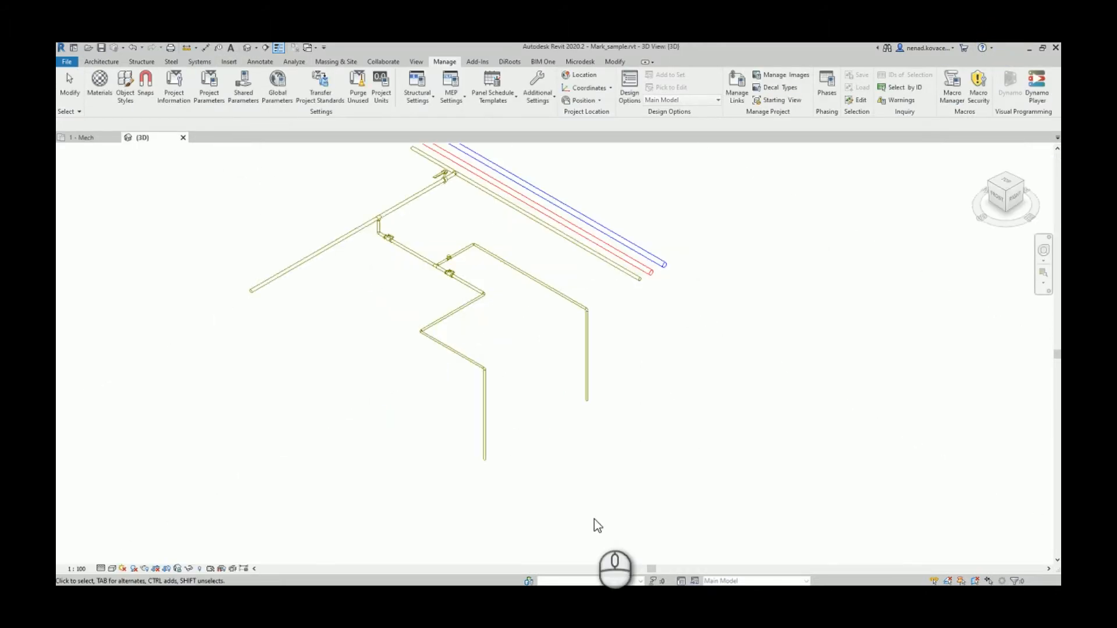
{"action": "scroll", "coordinate": [576, 501], "scroll_direction": "down", "scroll_amount": 3}
{"action": "scroll", "coordinate": [523, 418], "scroll_direction": "up", "scroll_amount": 2}
Step: Select the two vertical drop pipes at the ends of the branches to point them out, and clear the selection
{"action": "left_click", "coordinate": [497, 443]}
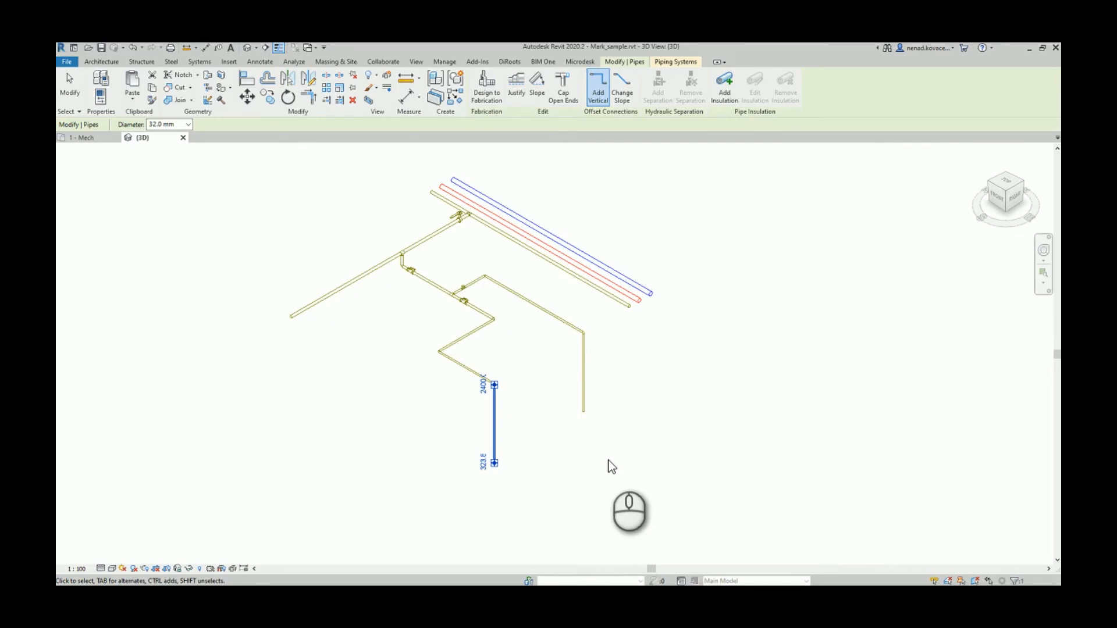
{"action": "left_click_drag", "start_coordinate": [610, 499], "coordinate": [457, 435]}
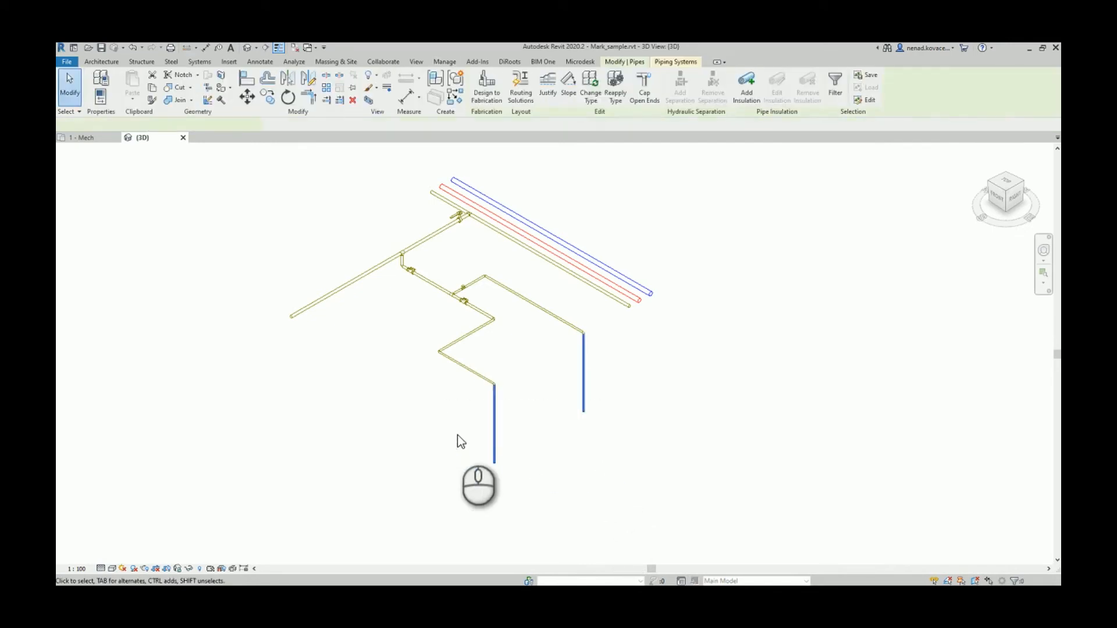
{"action": "left_click", "coordinate": [541, 465]}
{"action": "left_click_drag", "start_coordinate": [645, 366], "coordinate": [565, 435]}
{"action": "left_click_drag", "start_coordinate": [522, 497], "coordinate": [458, 444], "text": "ctrl"}
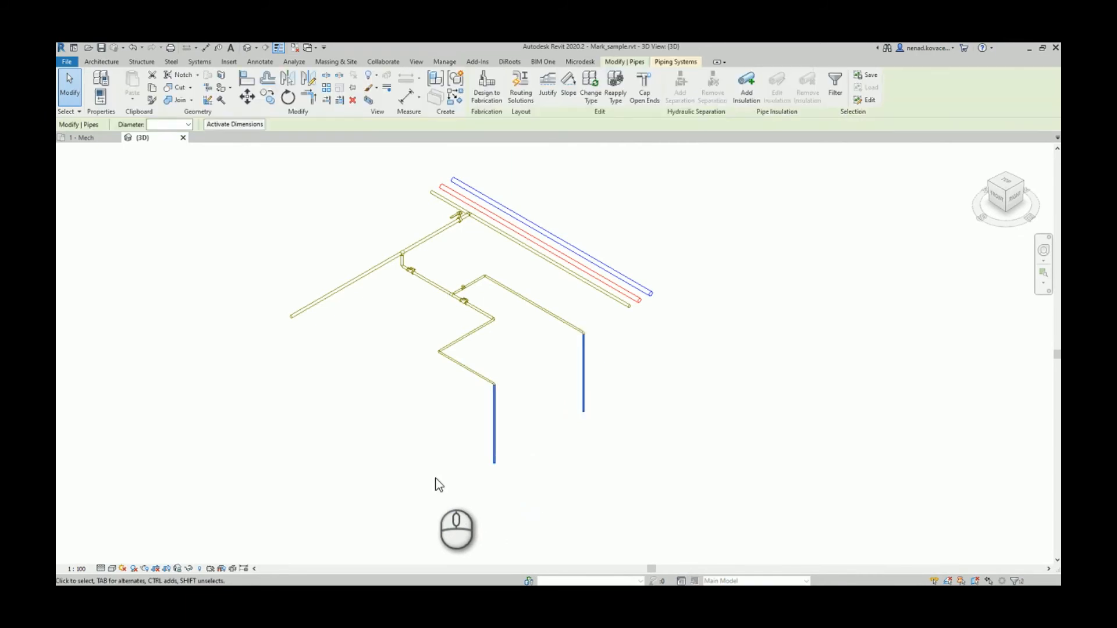
{"action": "left_click", "coordinate": [428, 455]}
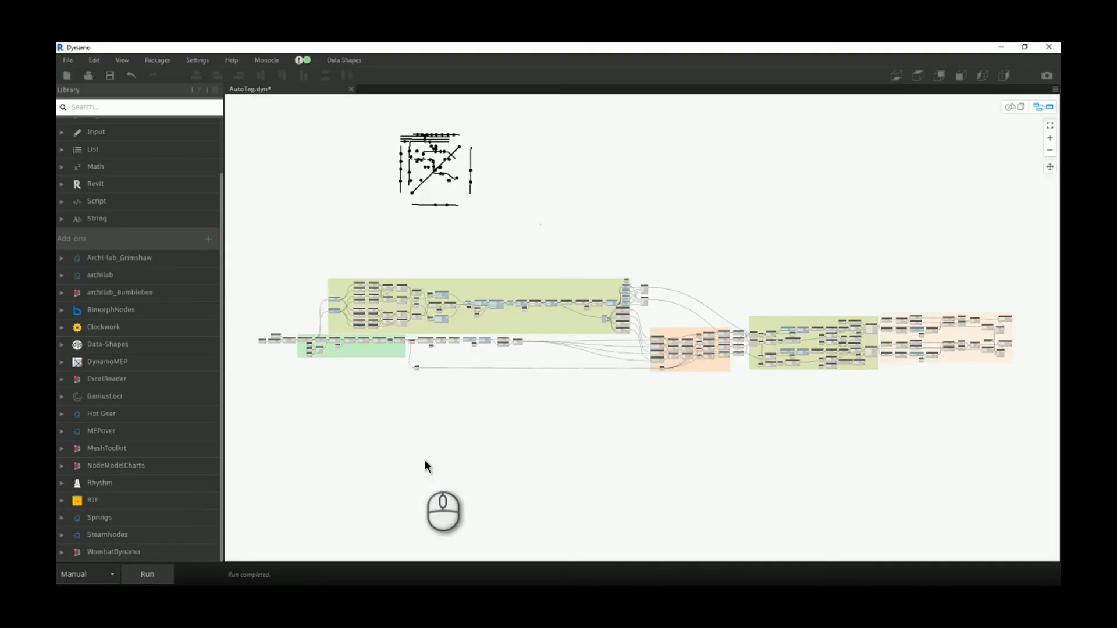
Step: Pin the output previews of List.GetItemAtIndex and List.GroupByKey in Dynamo and compare them with the vertical pipes in Revit's 3D view
{"action": "left_click", "coordinate": [437, 453]}
{"action": "scroll", "coordinate": [409, 345], "scroll_direction": "up", "scroll_amount": 10}
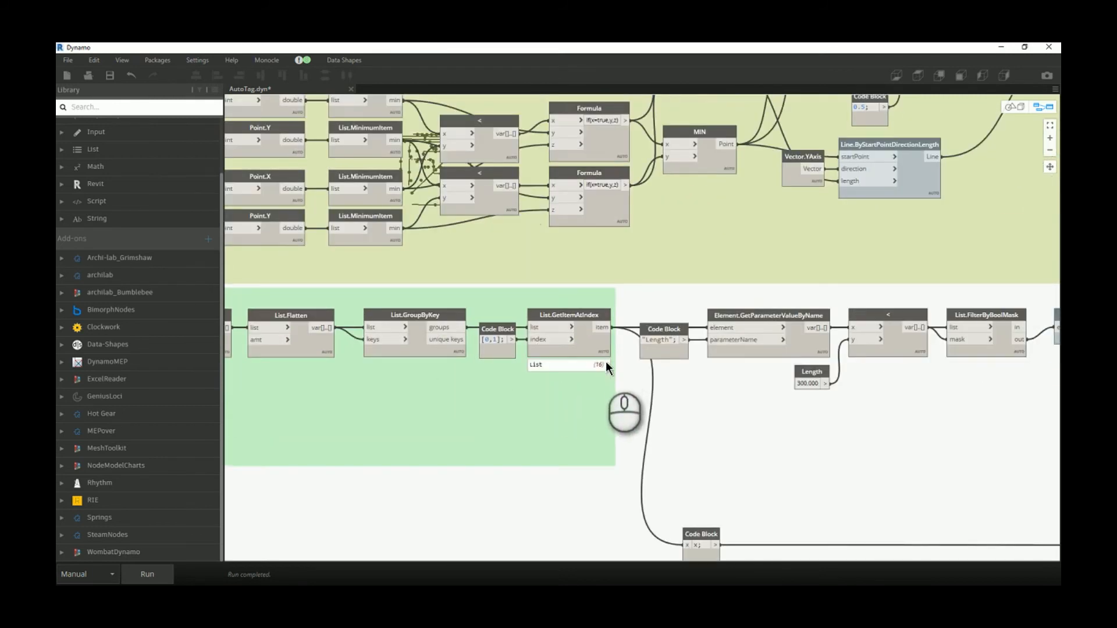
{"action": "left_click", "coordinate": [604, 363]}
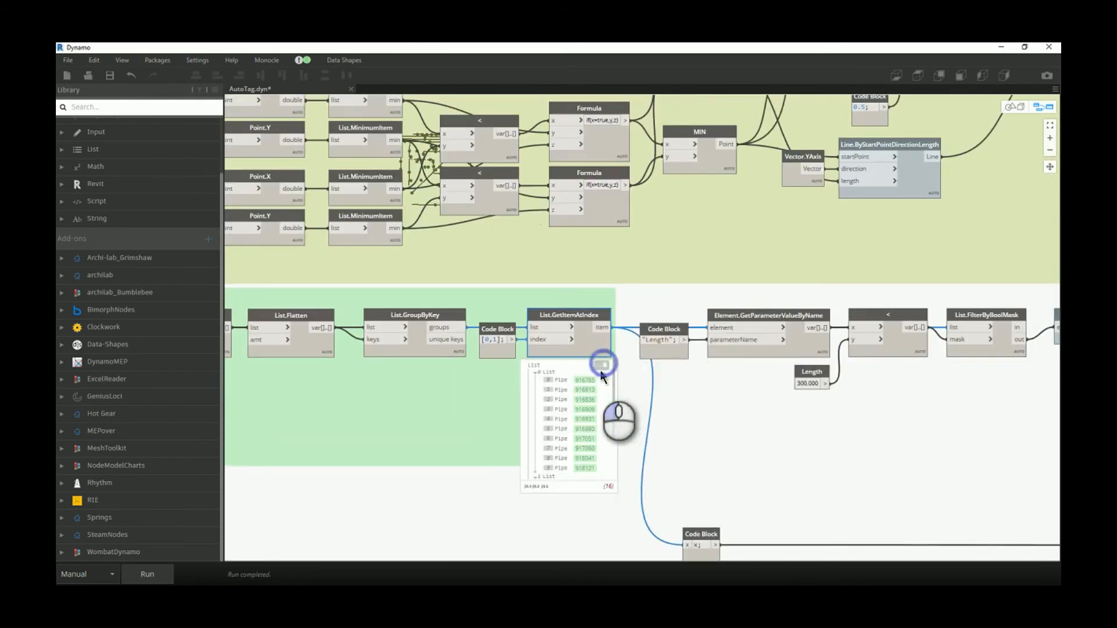
{"action": "left_click", "coordinate": [463, 368]}
{"action": "scroll", "coordinate": [444, 411], "scroll_direction": "down", "scroll_amount": 5}
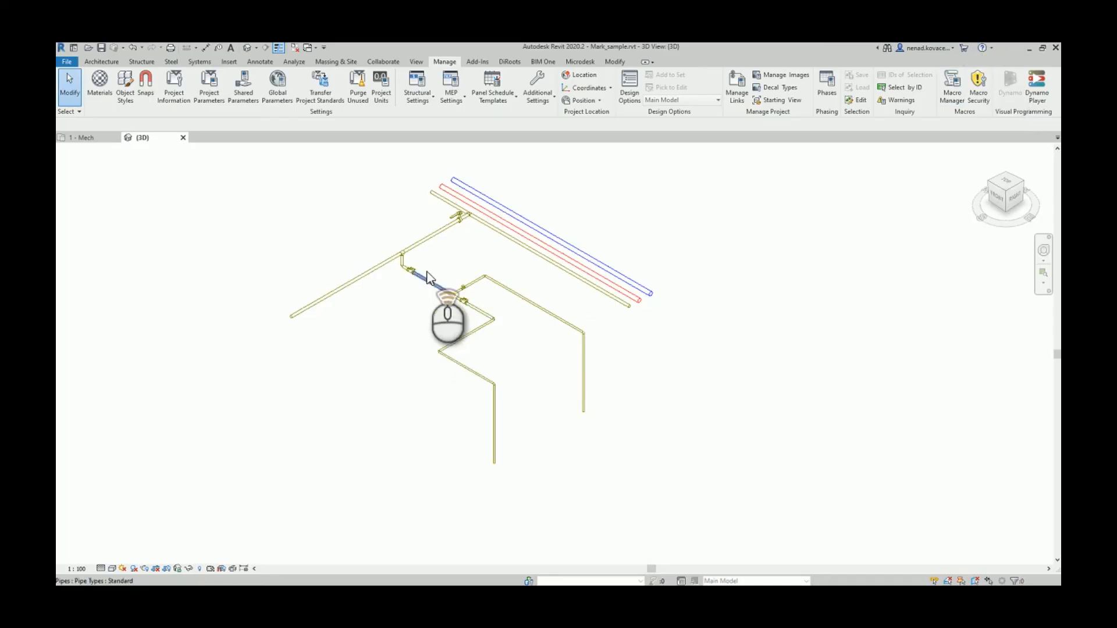
{"action": "scroll", "coordinate": [429, 274], "scroll_direction": "up", "scroll_amount": 2}
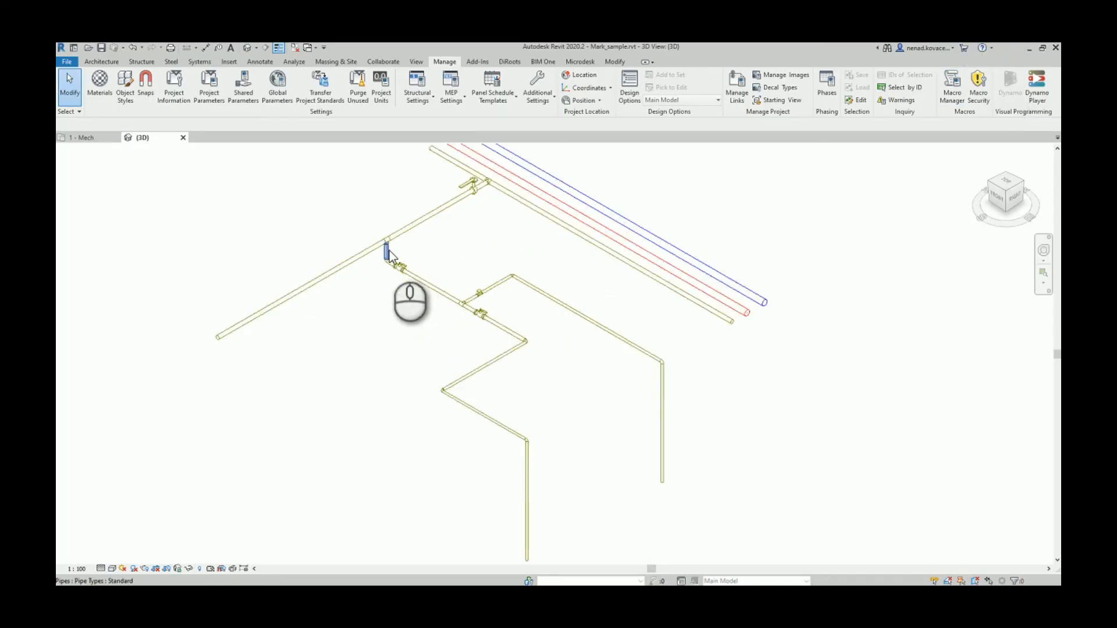
{"action": "scroll", "coordinate": [395, 273], "scroll_direction": "down", "scroll_amount": 1}
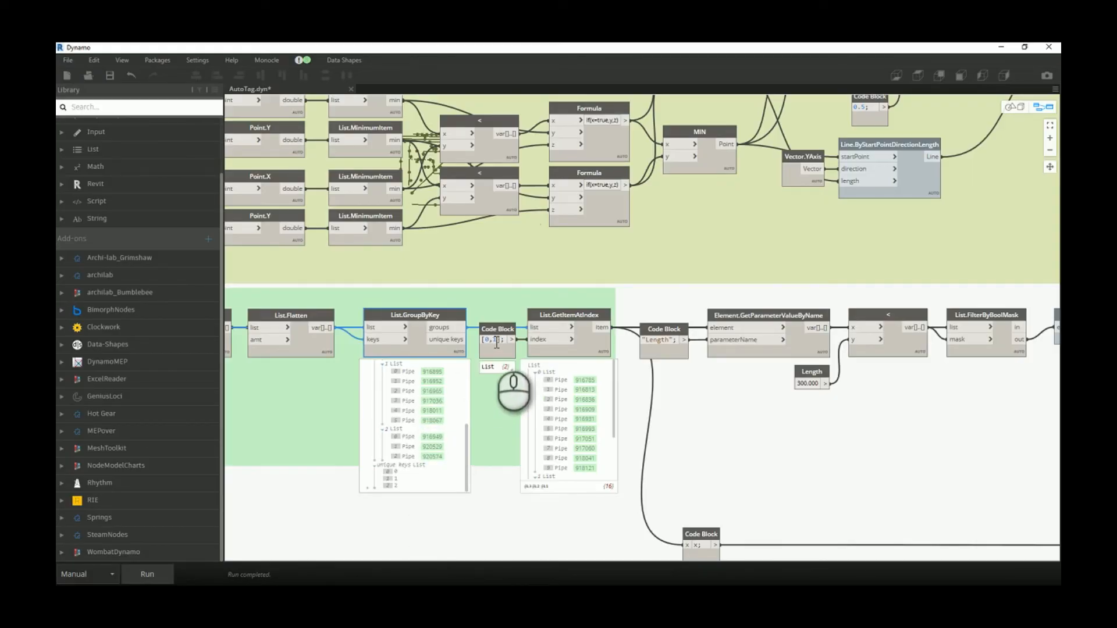
Step: Unpin the output previews of List.GroupByKey and List.GetItemAtIndex and return to the full AutoTag graph
{"action": "left_click", "coordinate": [459, 365]}
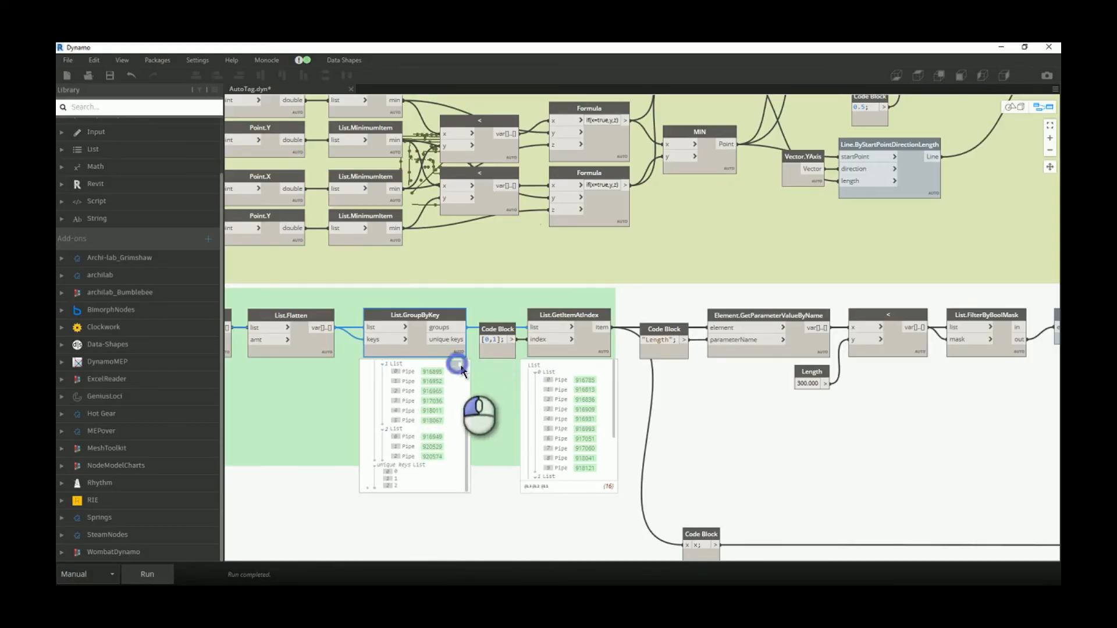
{"action": "left_click", "coordinate": [600, 364]}
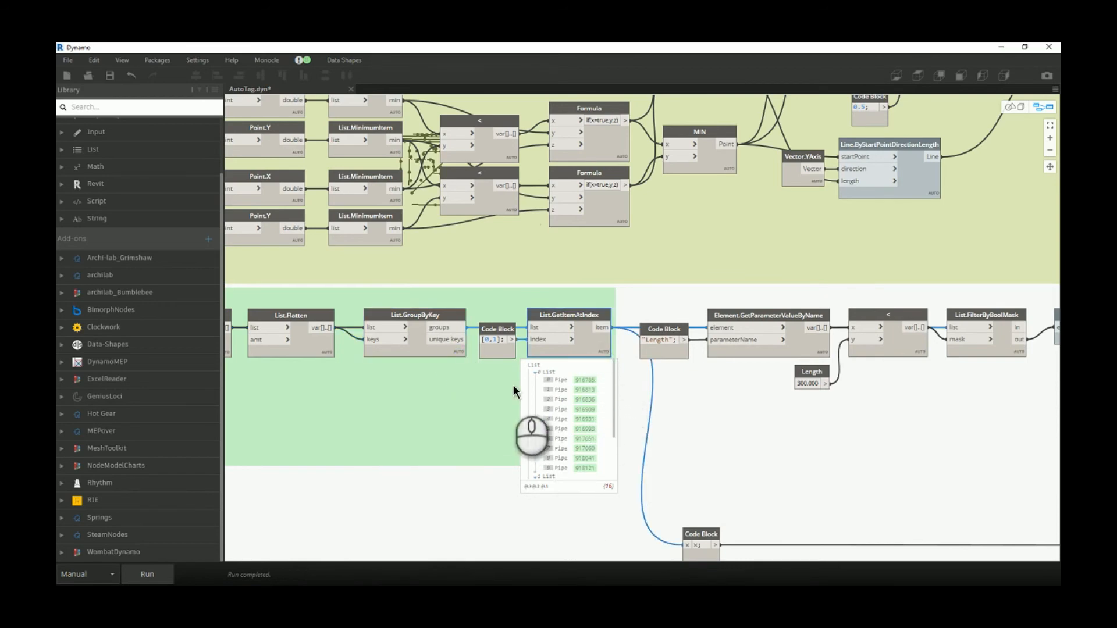
{"action": "scroll", "coordinate": [505, 346], "scroll_direction": "down", "scroll_amount": 2}
{"action": "scroll", "coordinate": [505, 345], "scroll_direction": "down", "scroll_amount": 3}
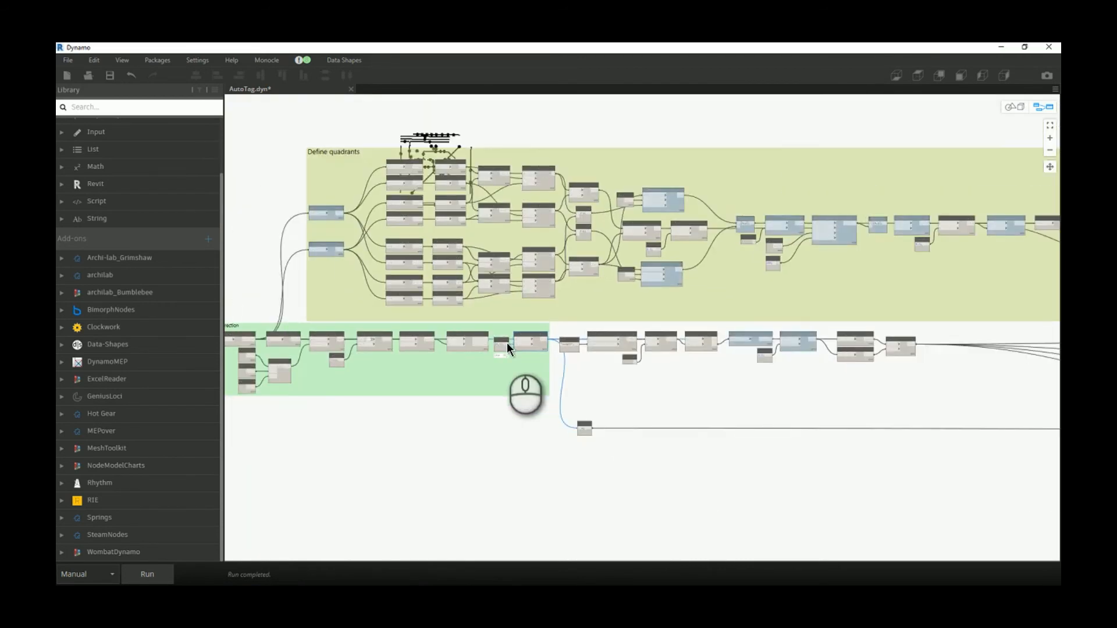
{"action": "scroll", "coordinate": [491, 354], "scroll_direction": "down", "scroll_amount": 4}
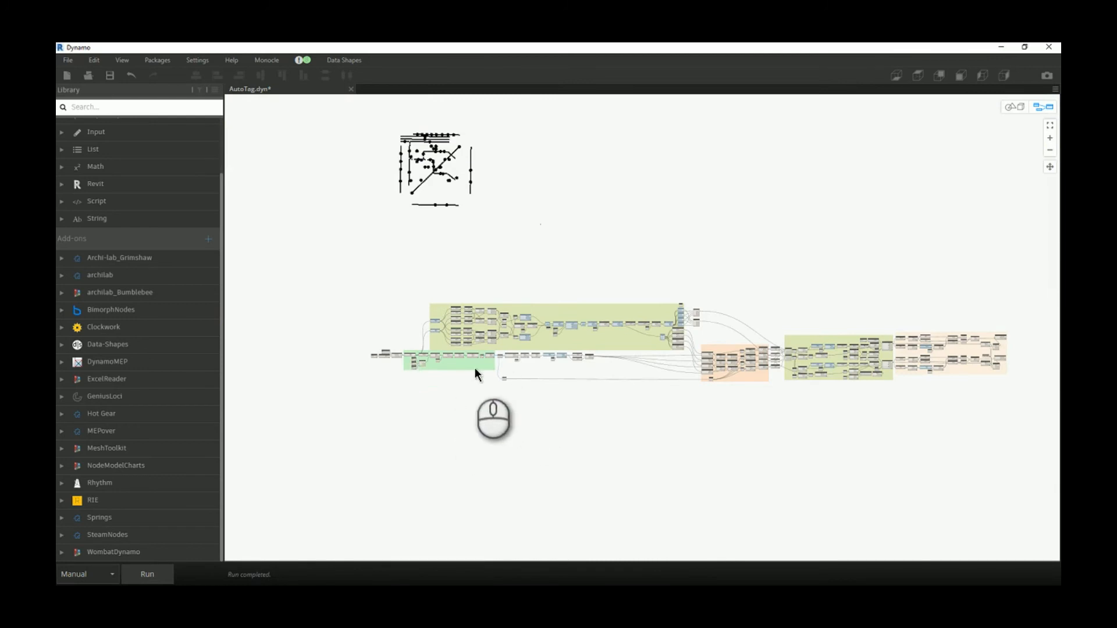
{"action": "middle_click_drag", "start_coordinate": [576, 368], "coordinate": [532, 376]}
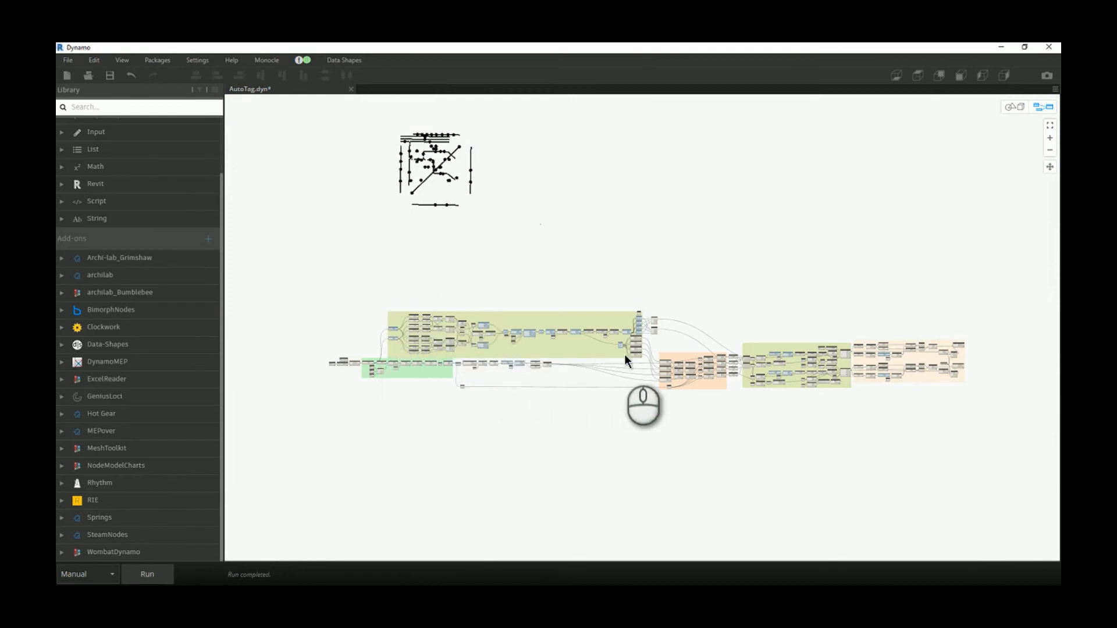
Step: Select the Horizontal and Vertical list nodes in turn to highlight their quadrant lines in the background preview
{"action": "scroll", "coordinate": [669, 343], "scroll_direction": "up", "scroll_amount": 6}
{"action": "middle_click_drag", "start_coordinate": [669, 306], "coordinate": [584, 391]}
{"action": "scroll", "coordinate": [584, 391], "scroll_direction": "up", "scroll_amount": 4}
{"action": "left_click", "coordinate": [559, 232]}
{"action": "middle_click_drag", "start_coordinate": [624, 228], "coordinate": [545, 269]}
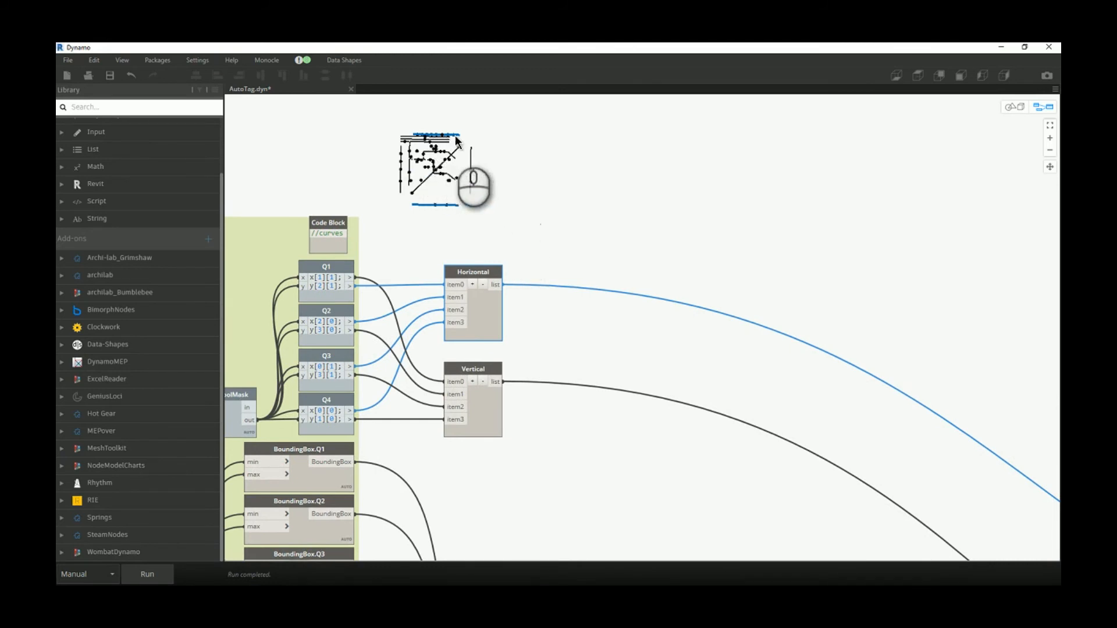
{"action": "left_click", "coordinate": [469, 371]}
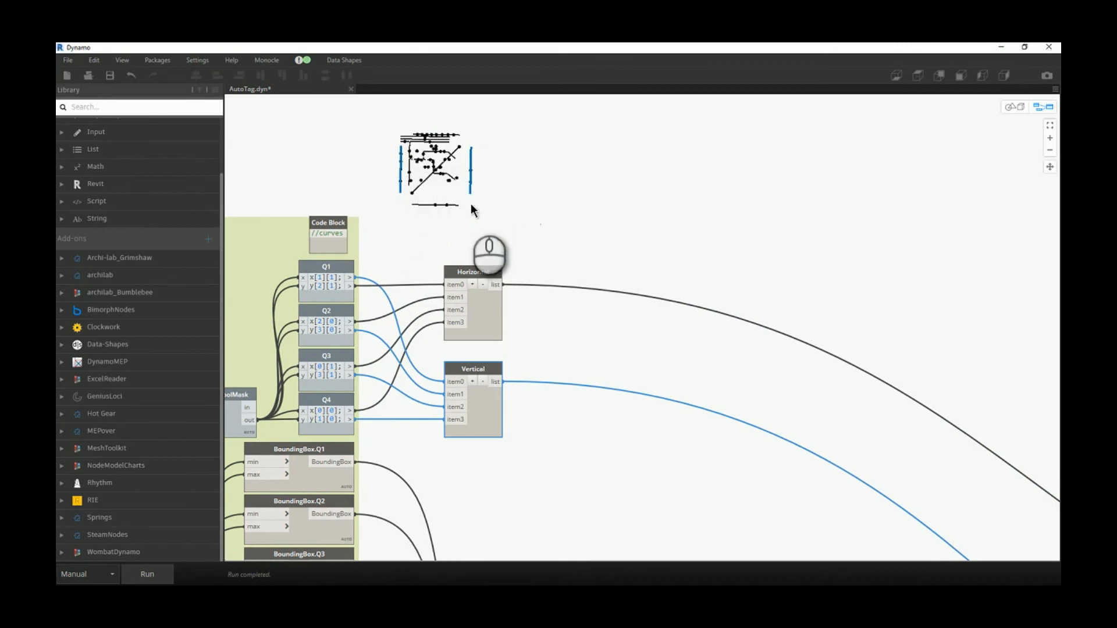
Step: Examine the remaining AutoTag groups, from the orange element-grouping section to the group that organizes and aligns the tags
{"action": "scroll", "coordinate": [572, 170], "scroll_direction": "down", "scroll_amount": 2}
{"action": "scroll", "coordinate": [572, 170], "scroll_direction": "down", "scroll_amount": 4}
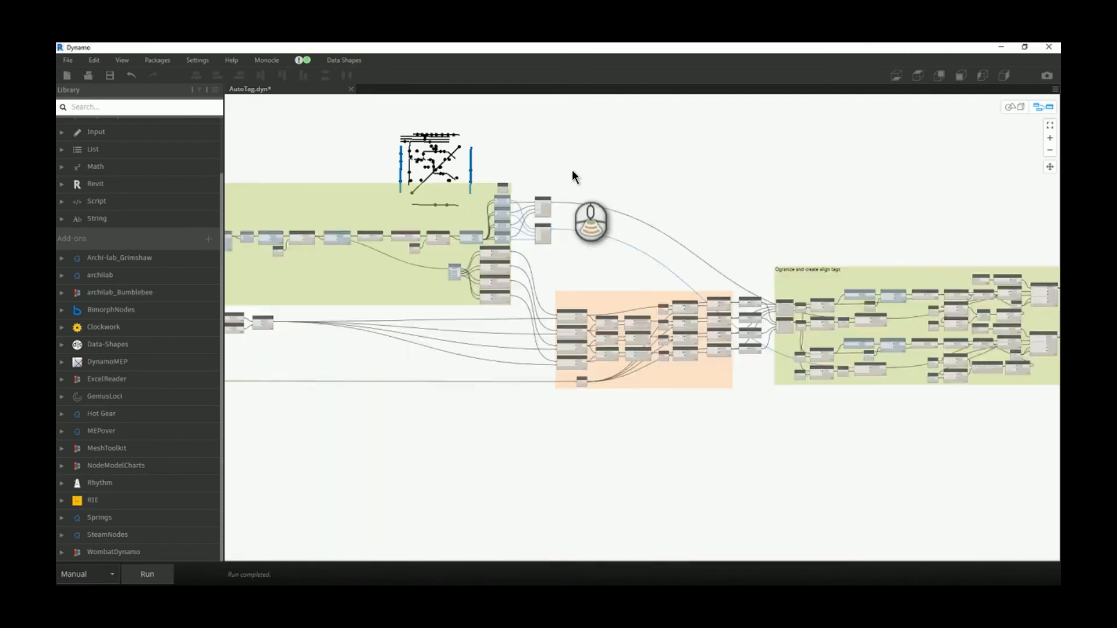
{"action": "left_click", "coordinate": [623, 349]}
{"action": "scroll", "coordinate": [433, 296], "scroll_direction": "down", "scroll_amount": 1}
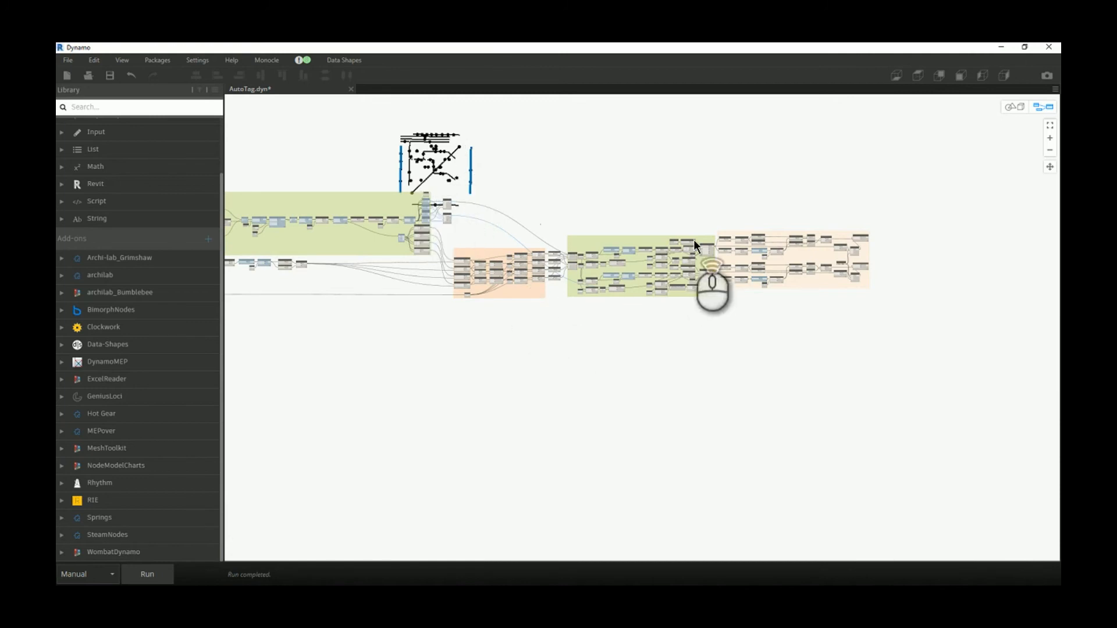
{"action": "scroll", "coordinate": [691, 239], "scroll_direction": "up", "scroll_amount": 3}
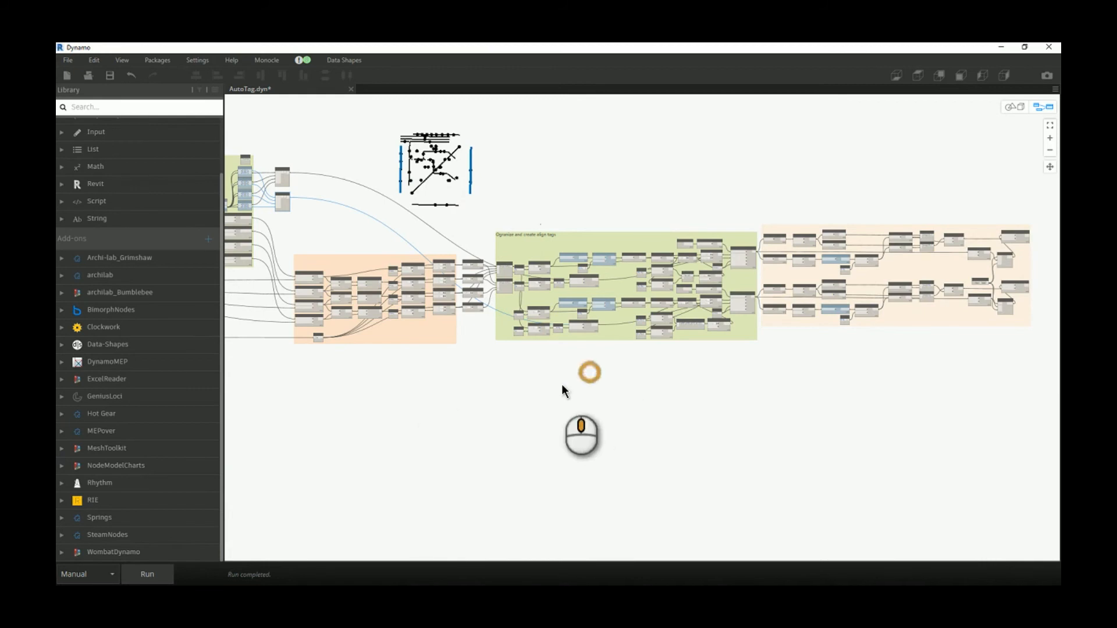
Step: Examine the nodes that create the aligned tags and the connected "Use elbow?" group
{"action": "middle_click_drag", "start_coordinate": [562, 388], "coordinate": [481, 415]}
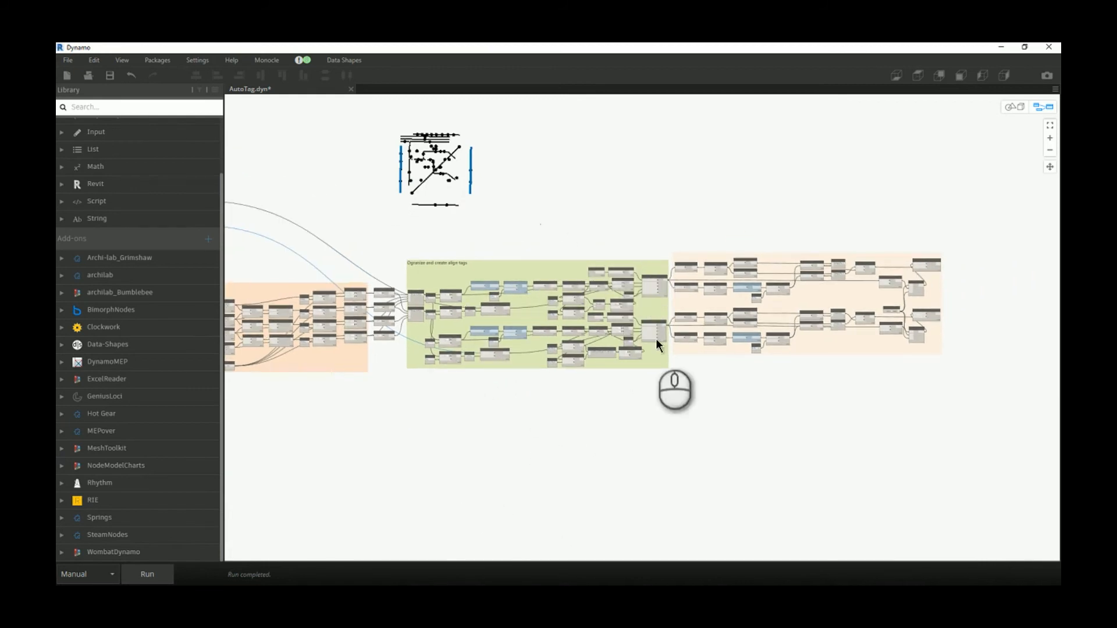
{"action": "scroll", "coordinate": [665, 283], "scroll_direction": "up", "scroll_amount": 2}
{"action": "scroll", "coordinate": [664, 283], "scroll_direction": "up", "scroll_amount": 2}
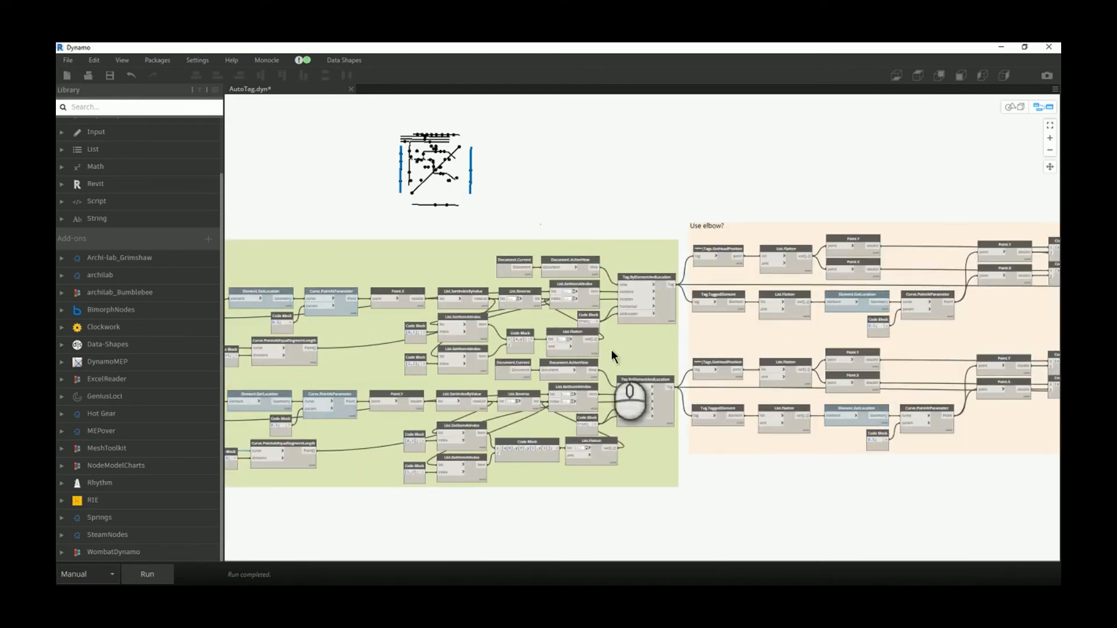
{"action": "scroll", "coordinate": [567, 301], "scroll_direction": "up", "scroll_amount": 1}
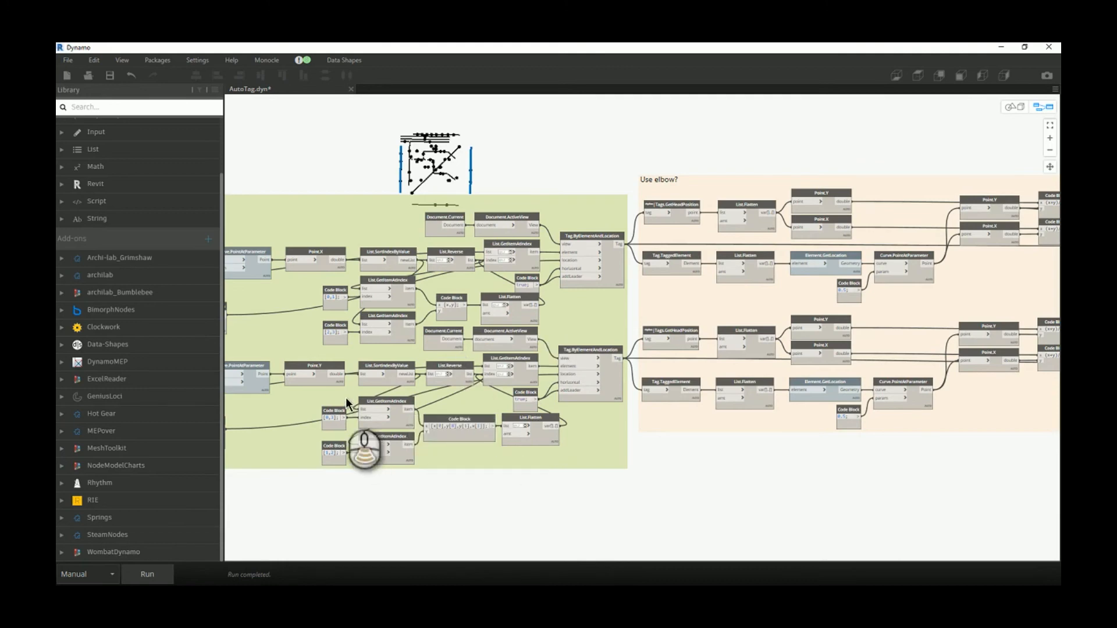
{"action": "scroll", "coordinate": [349, 395], "scroll_direction": "down", "scroll_amount": 2}
{"action": "scroll", "coordinate": [592, 395], "scroll_direction": "up", "scroll_amount": 3}
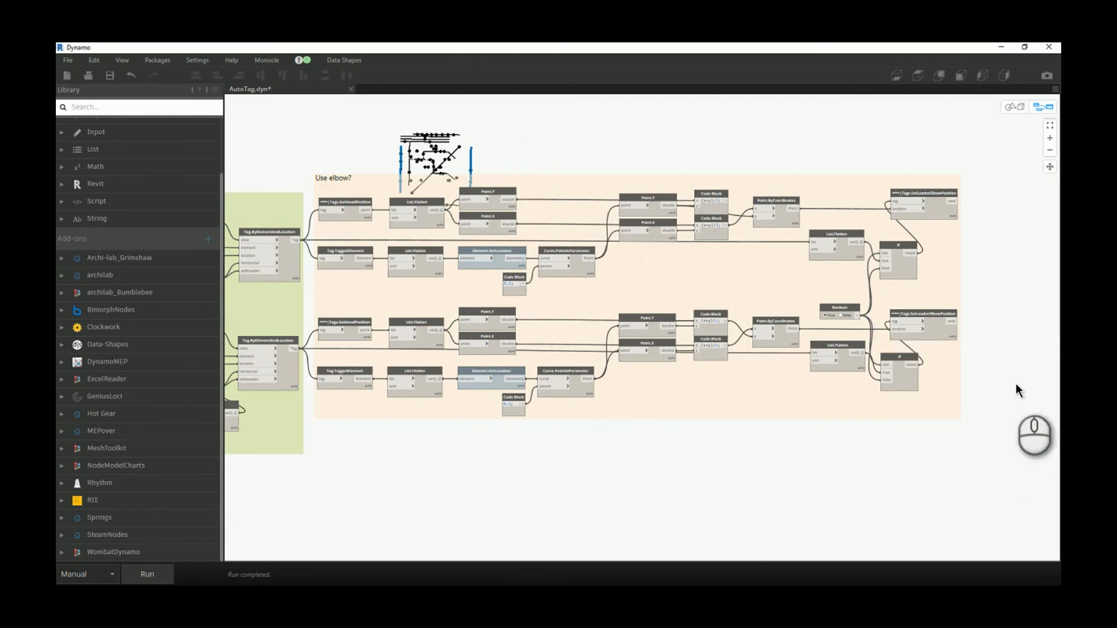
Step: Go back to the start of the graph and review the pipe collection nodes and the "Find direction" group
{"action": "scroll", "coordinate": [1016, 384], "scroll_direction": "down", "scroll_amount": 4}
{"action": "middle_click_drag", "start_coordinate": [364, 417], "coordinate": [657, 372]}
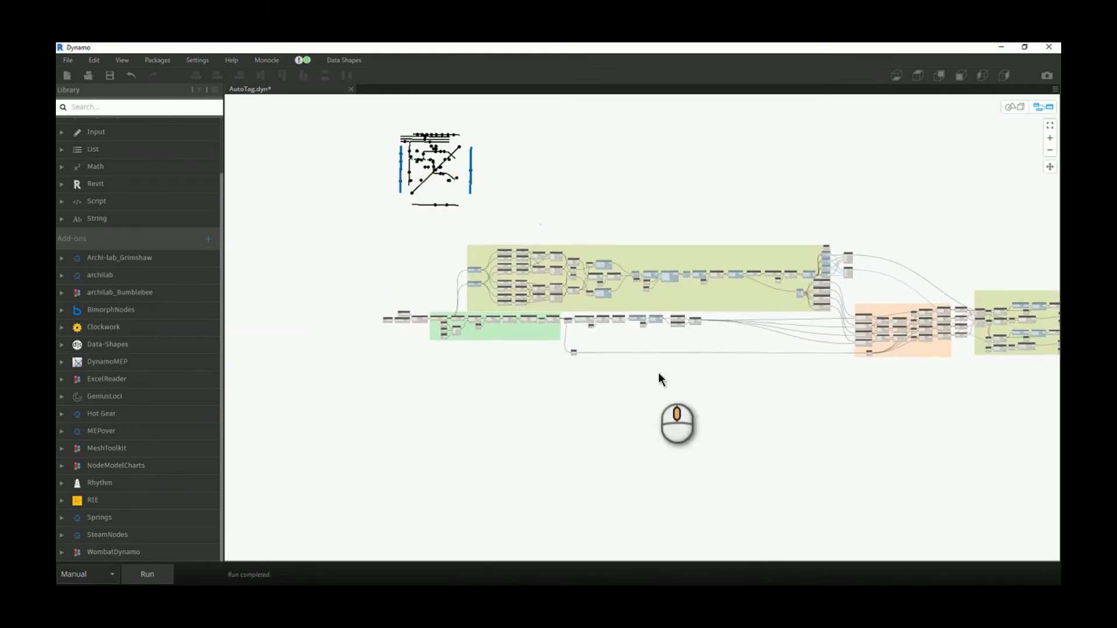
{"action": "scroll", "coordinate": [349, 320], "scroll_direction": "up", "scroll_amount": 5}
{"action": "scroll", "coordinate": [449, 356], "scroll_direction": "up", "scroll_amount": 4}
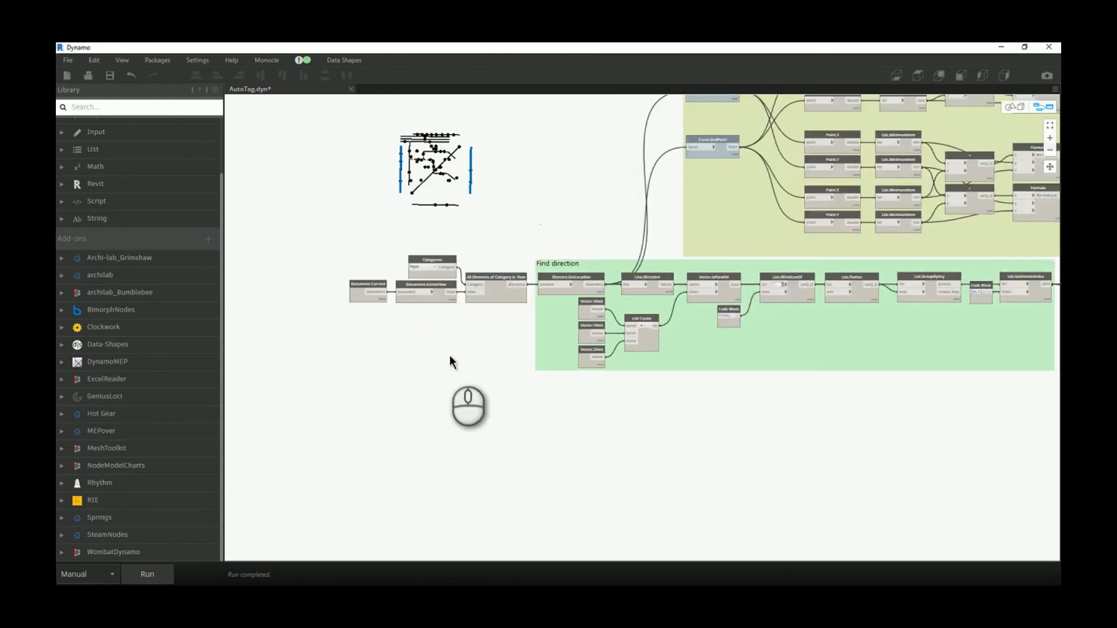
{"action": "scroll", "coordinate": [422, 377], "scroll_direction": "up", "scroll_amount": 1}
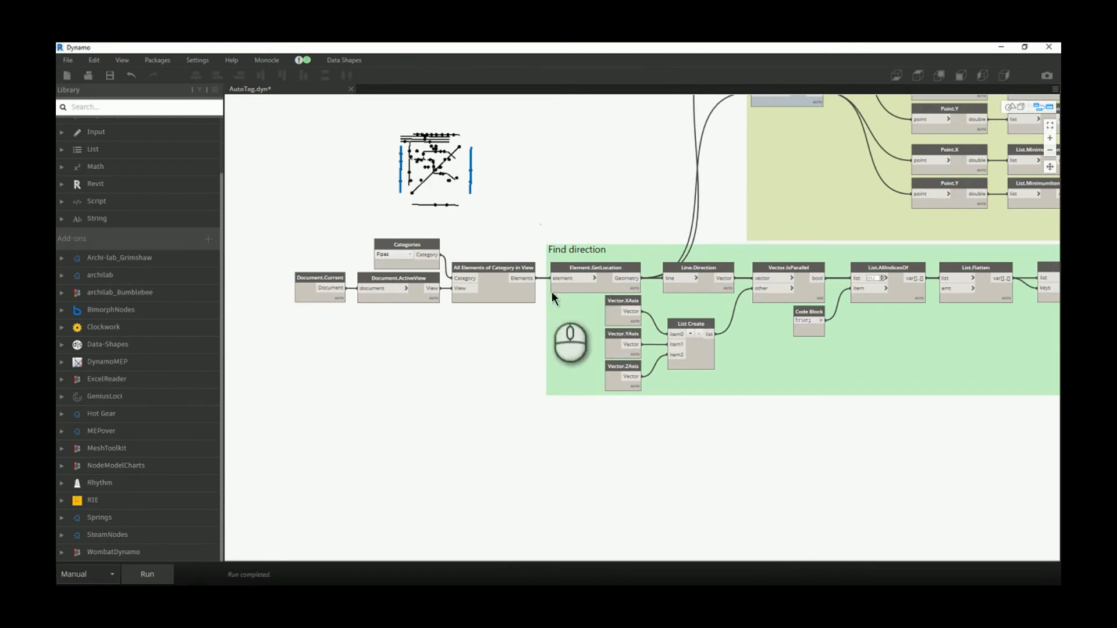
{"action": "middle_click_drag", "start_coordinate": [798, 459], "coordinate": [618, 468]}
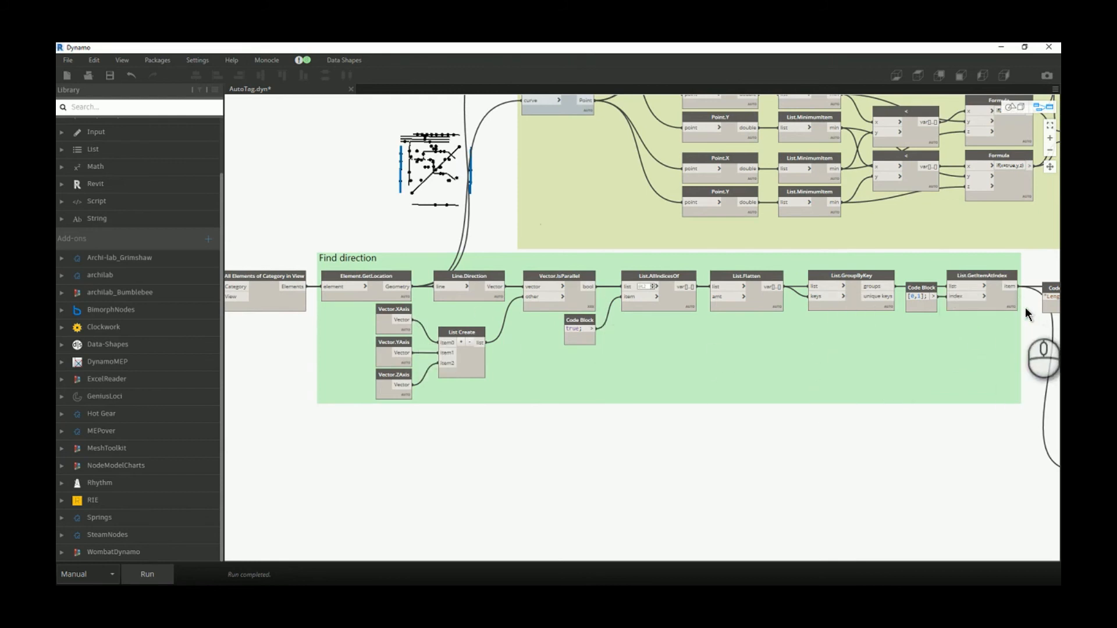
Step: Follow the "Define quadrants" group from the curve start and end points through to the four BoundingBox nodes
{"action": "middle_click_drag", "start_coordinate": [1025, 308], "coordinate": [790, 408]}
{"action": "scroll", "coordinate": [785, 448], "scroll_direction": "down", "scroll_amount": 2}
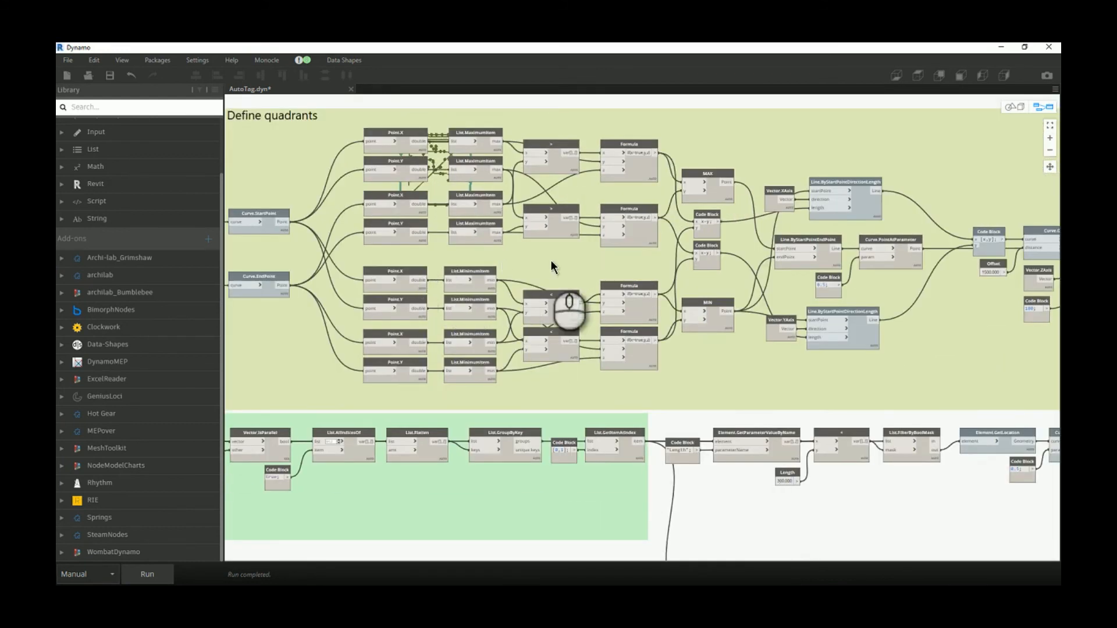
{"action": "middle_click_drag", "start_coordinate": [763, 326], "coordinate": [480, 353]}
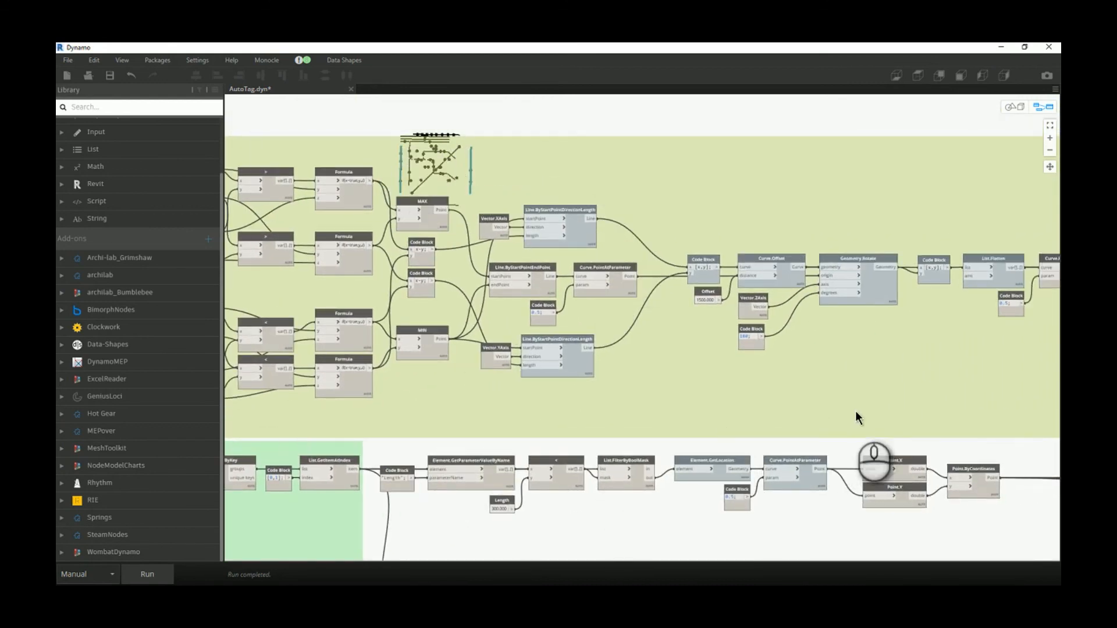
{"action": "middle_click_drag", "start_coordinate": [854, 402], "coordinate": [521, 412]}
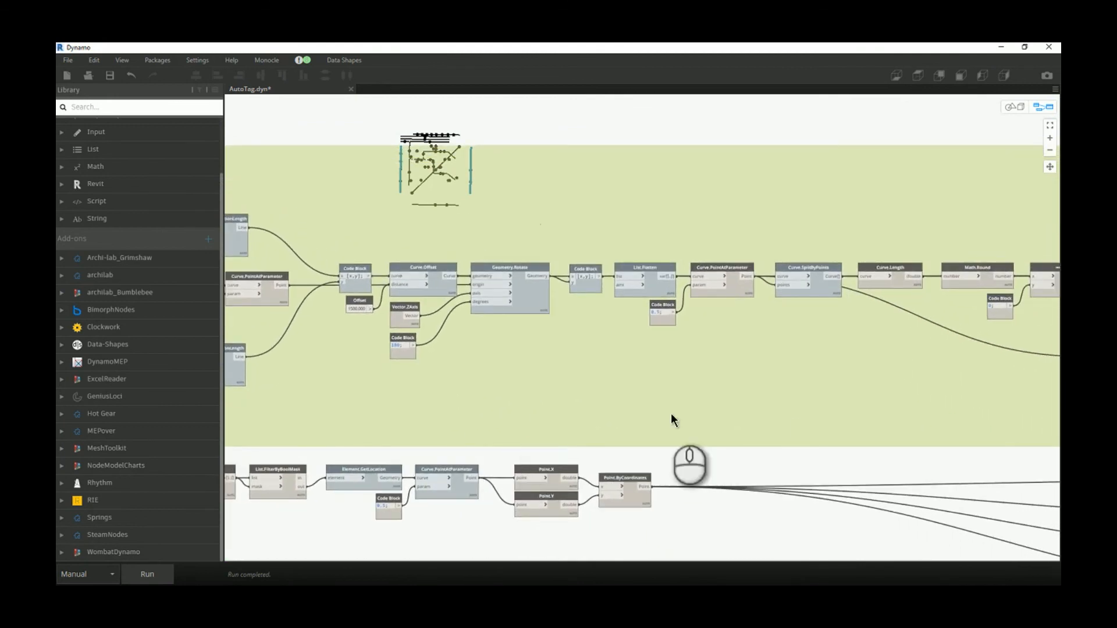
{"action": "middle_click_drag", "start_coordinate": [918, 397], "coordinate": [579, 378]}
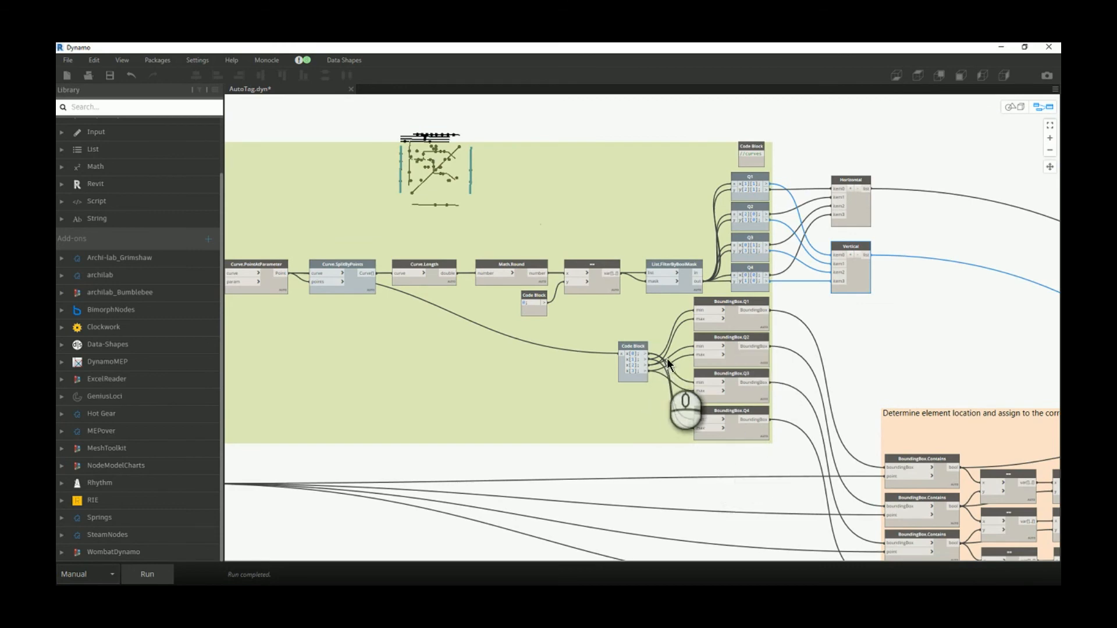
{"action": "scroll", "coordinate": [730, 442], "scroll_direction": "up", "scroll_amount": 5}
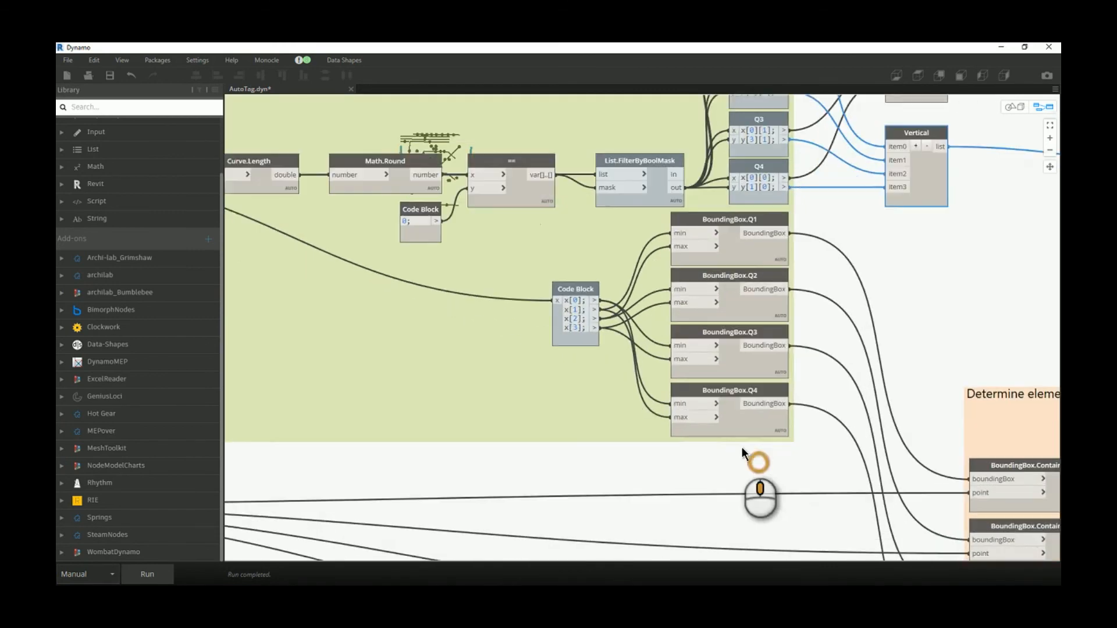
{"action": "middle_click_drag", "start_coordinate": [660, 406], "coordinate": [612, 354]}
{"action": "scroll", "coordinate": [613, 355], "scroll_direction": "down", "scroll_amount": 2}
{"action": "middle_click_drag", "start_coordinate": [691, 432], "coordinate": [732, 300]}
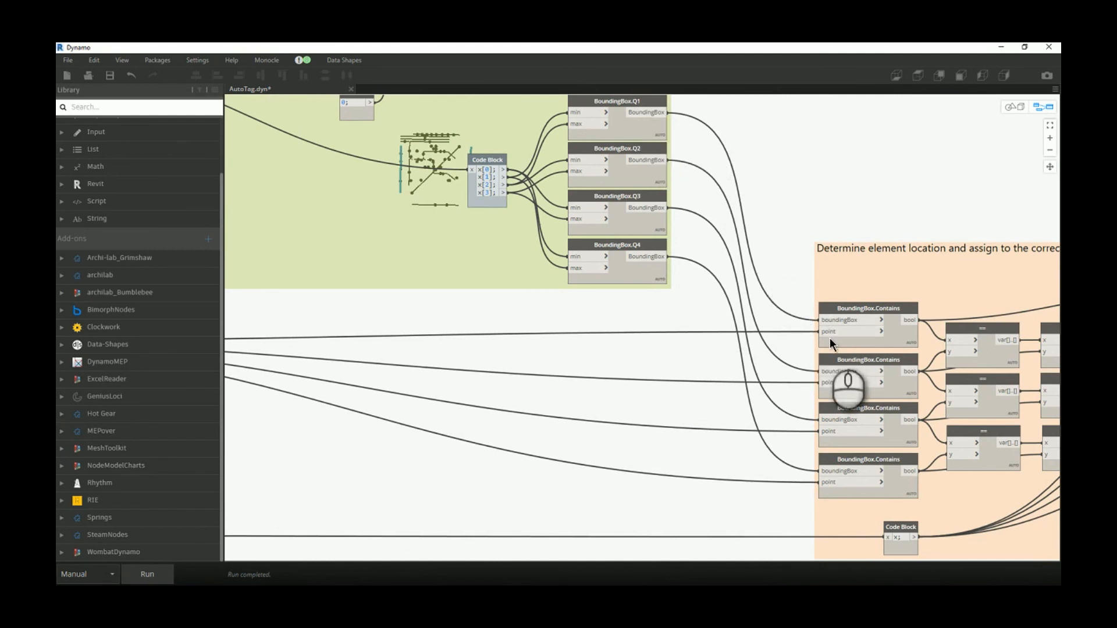
Step: Review the BoundingBox.Contains quadrant assignment group and the tag alignment group, ending at the "Use elbow?" group
{"action": "mouse_move", "coordinate": [828, 337]}
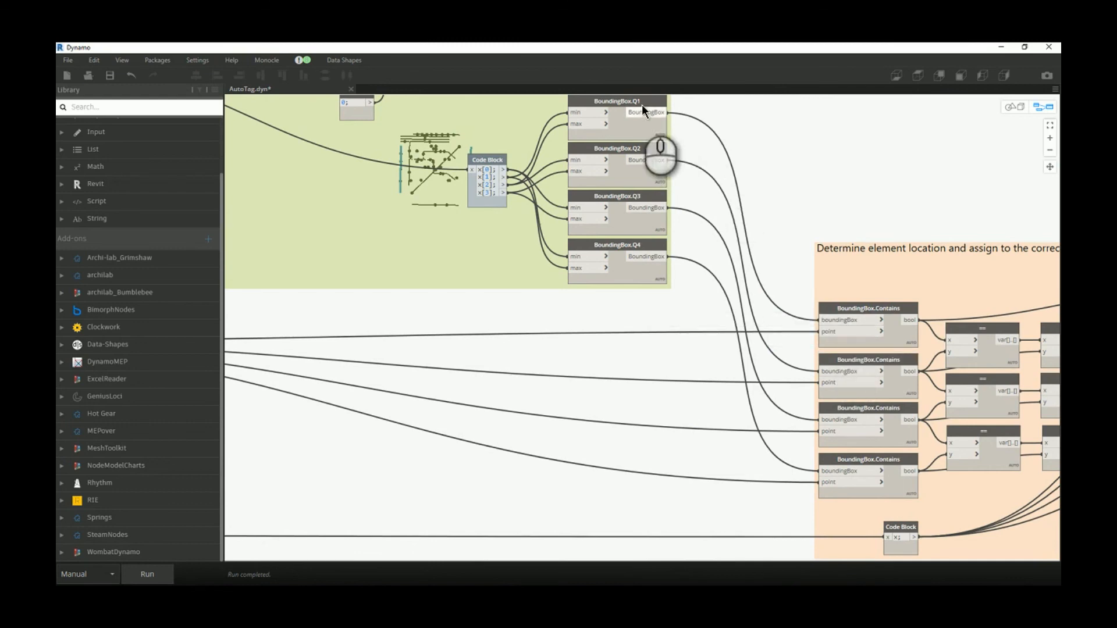
{"action": "scroll", "coordinate": [651, 244], "scroll_direction": "down", "scroll_amount": 3}
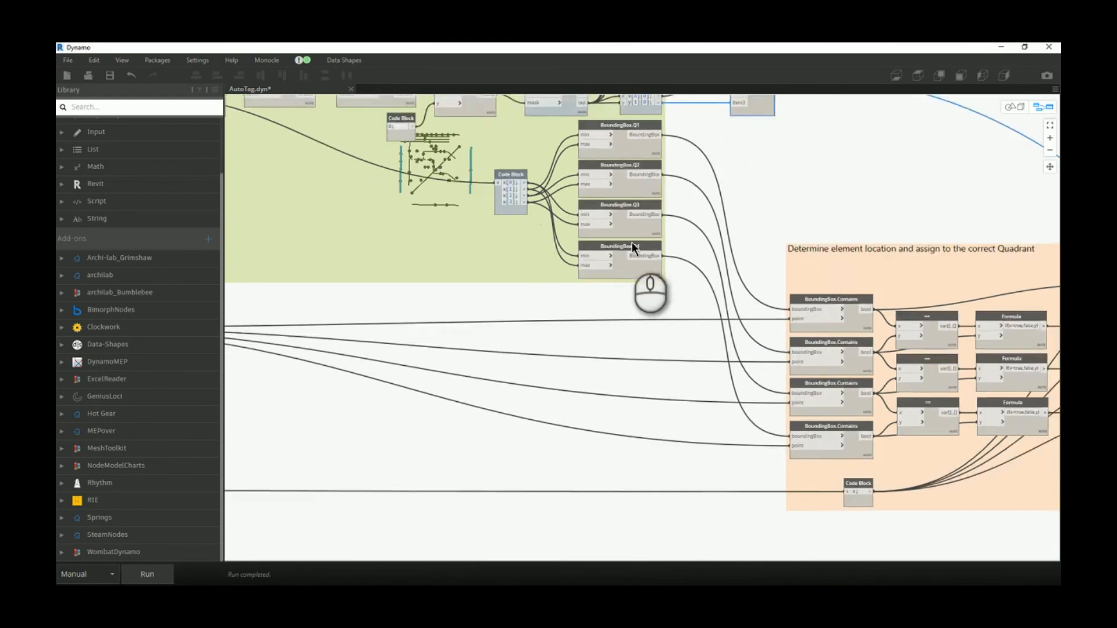
{"action": "middle_click_drag", "start_coordinate": [668, 443], "coordinate": [535, 448]}
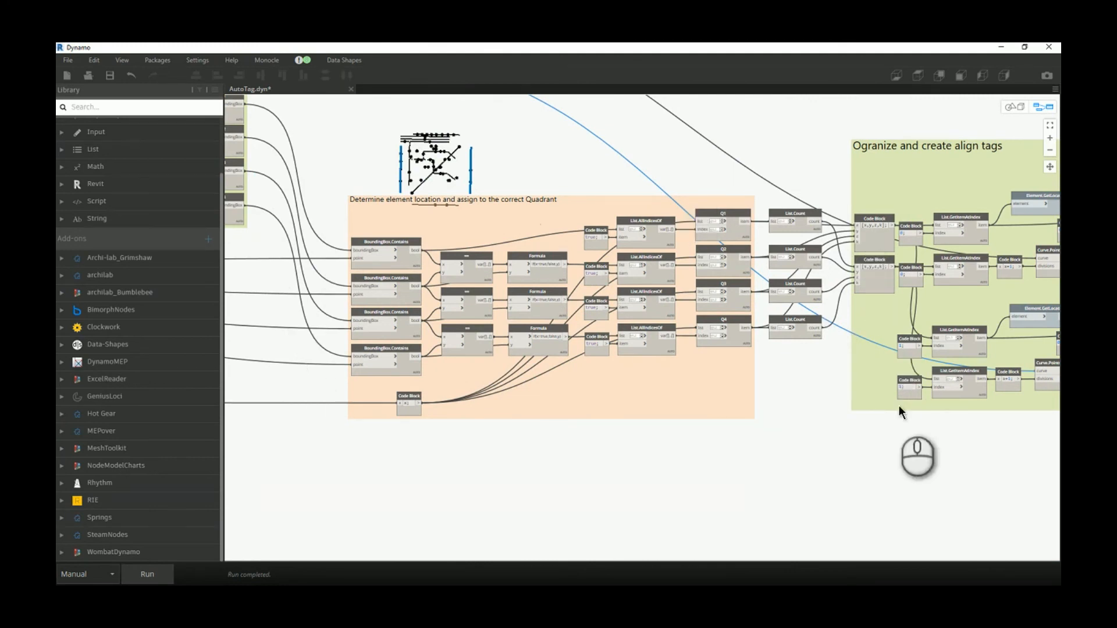
{"action": "middle_click_drag", "start_coordinate": [797, 422], "coordinate": [290, 459]}
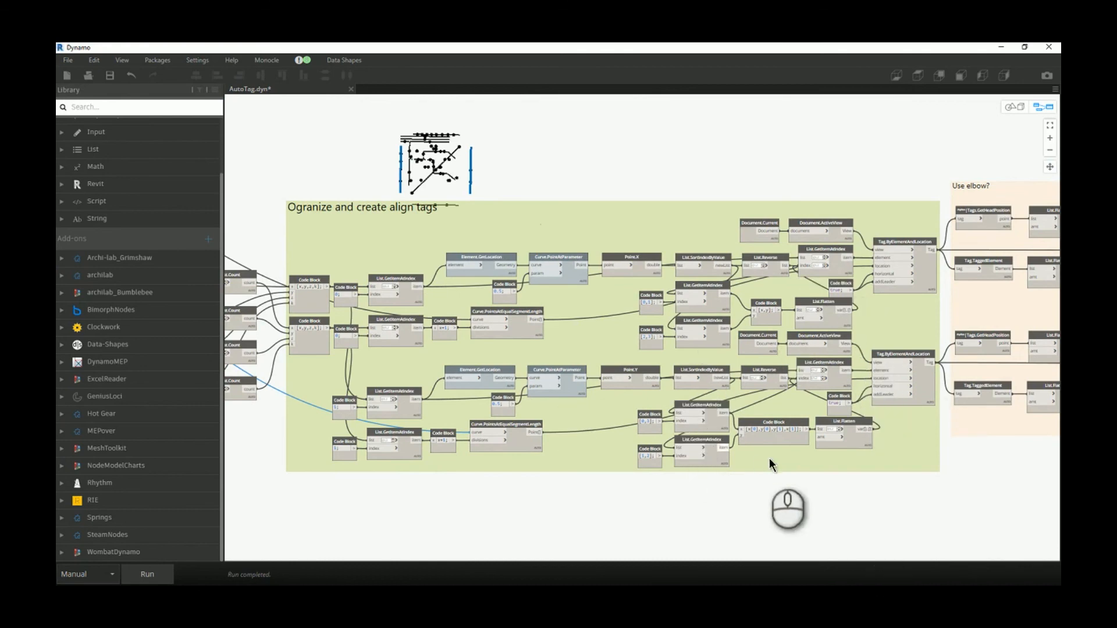
{"action": "left_click", "coordinate": [979, 463]}
{"action": "middle_click_drag", "start_coordinate": [979, 462], "coordinate": [302, 472]}
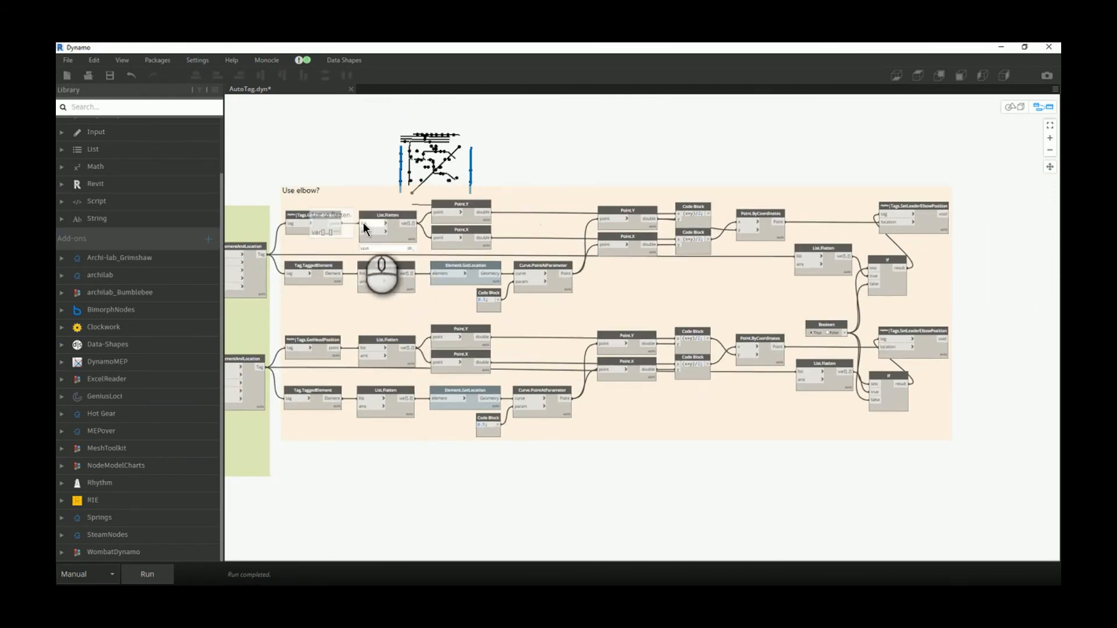
Step: Switch the Boolean node in the "Use elbow?" group to False and back to True
{"action": "scroll", "coordinate": [1032, 336], "scroll_direction": "up", "scroll_amount": 5}
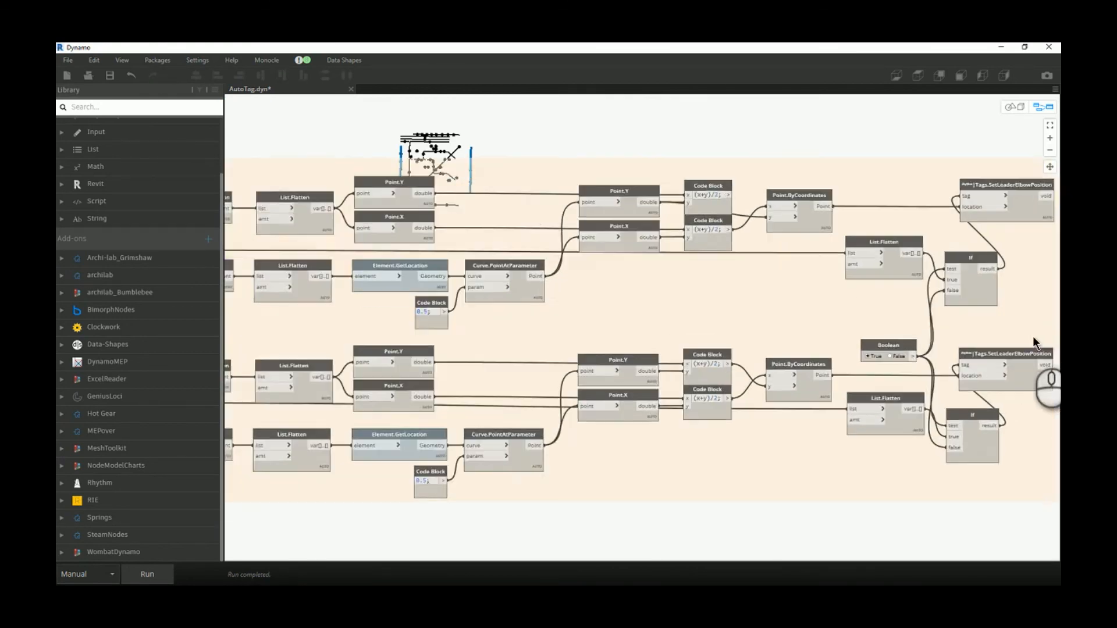
{"action": "middle_click_drag", "start_coordinate": [733, 339], "coordinate": [705, 336]}
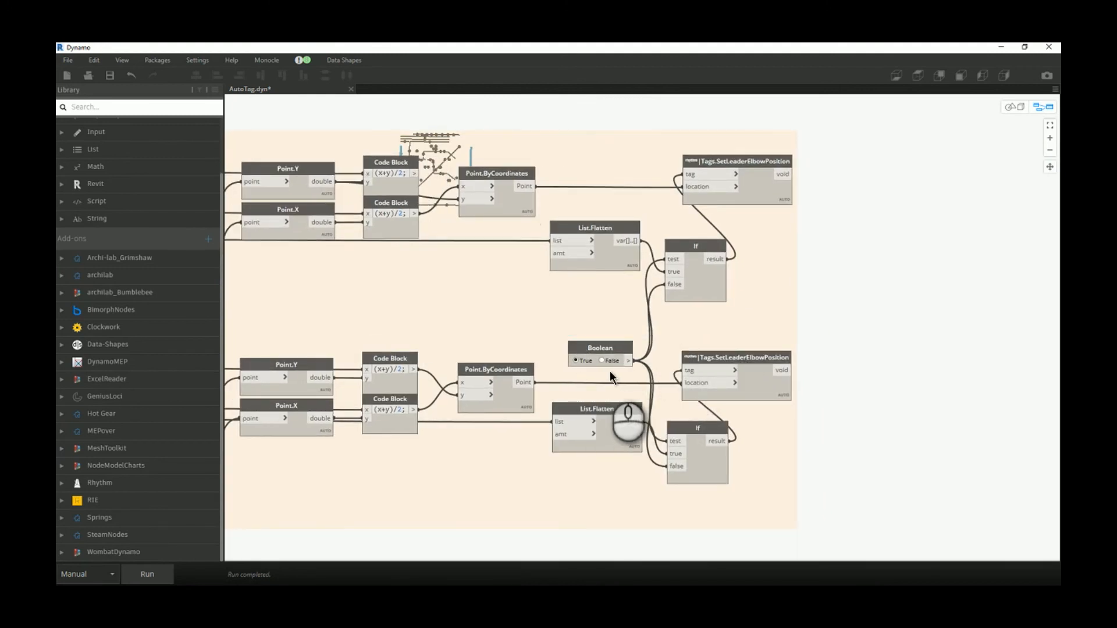
{"action": "left_click", "coordinate": [603, 361]}
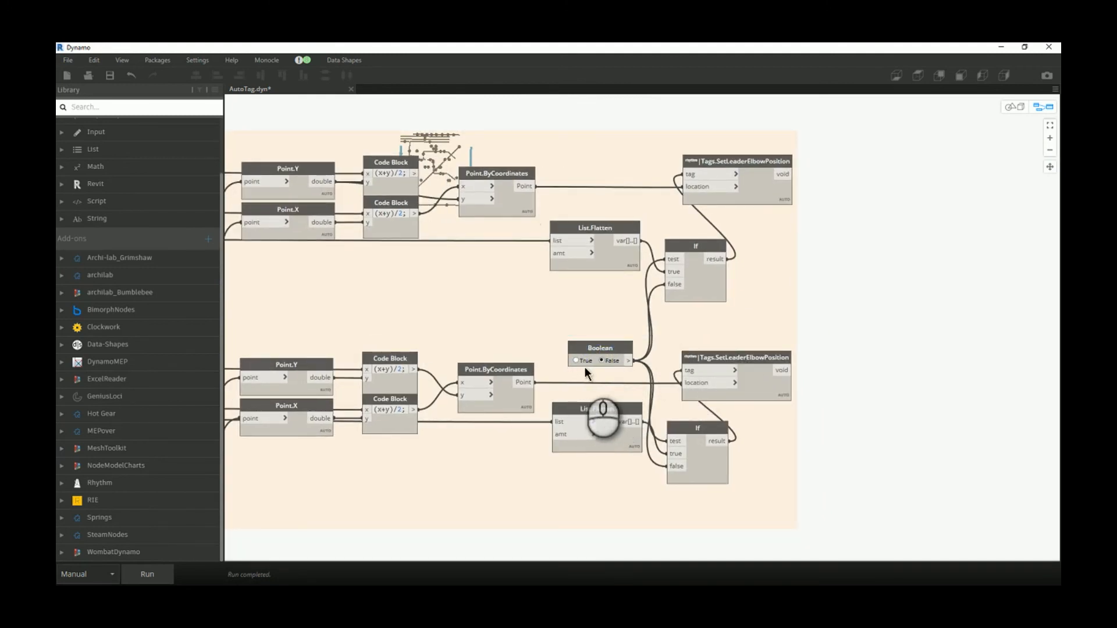
{"action": "left_click", "coordinate": [579, 362]}
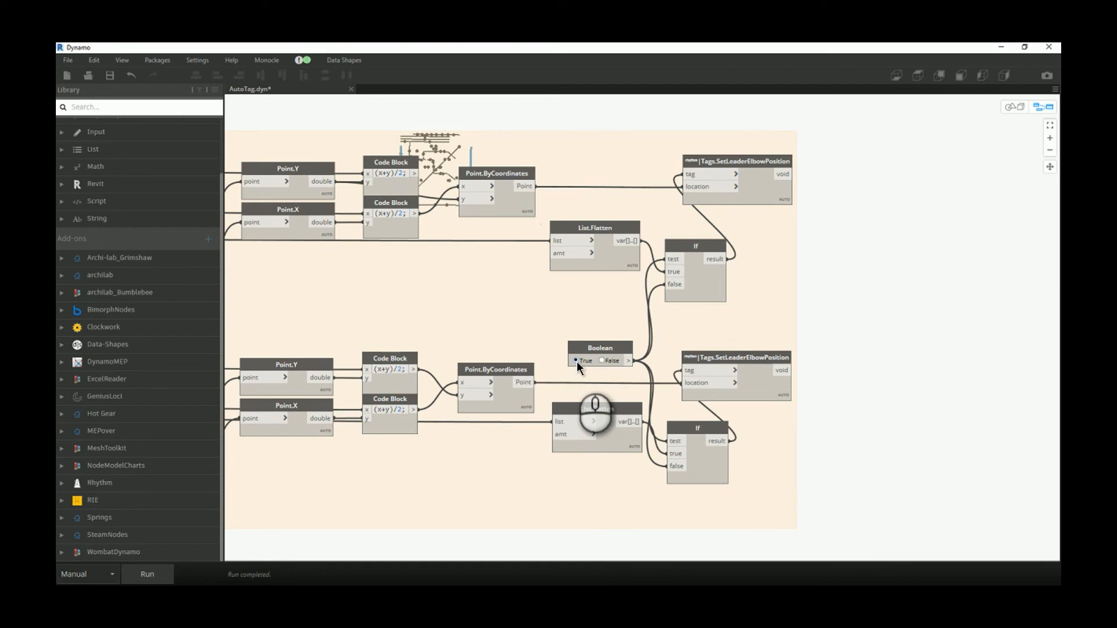
Step: Bring the complete AutoTag graph back into view, from the input nodes to the elbow group
{"action": "scroll", "coordinate": [891, 326], "scroll_direction": "down", "scroll_amount": 5}
{"action": "scroll", "coordinate": [891, 322], "scroll_direction": "down", "scroll_amount": 3}
{"action": "middle_click_drag", "start_coordinate": [605, 396], "coordinate": [720, 401]}
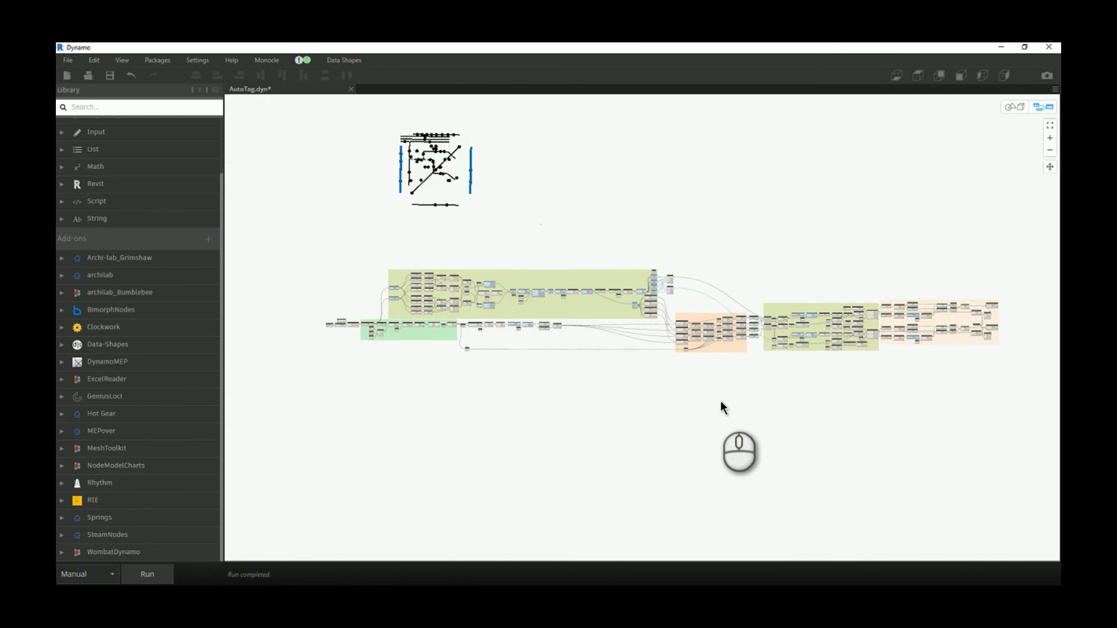
{"action": "left_click", "coordinate": [720, 402]}
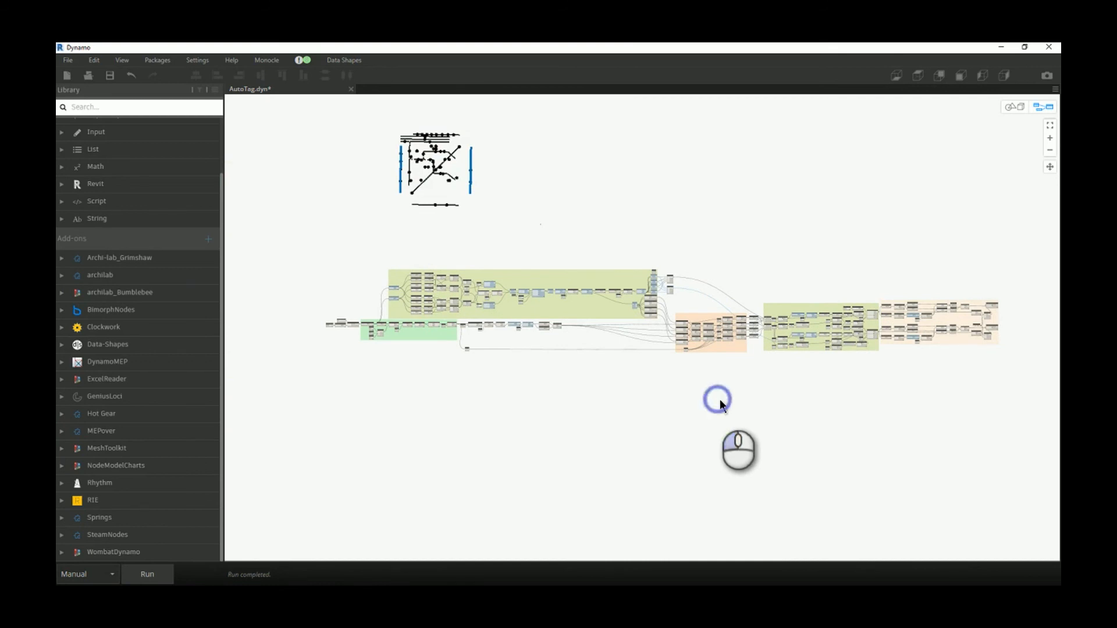